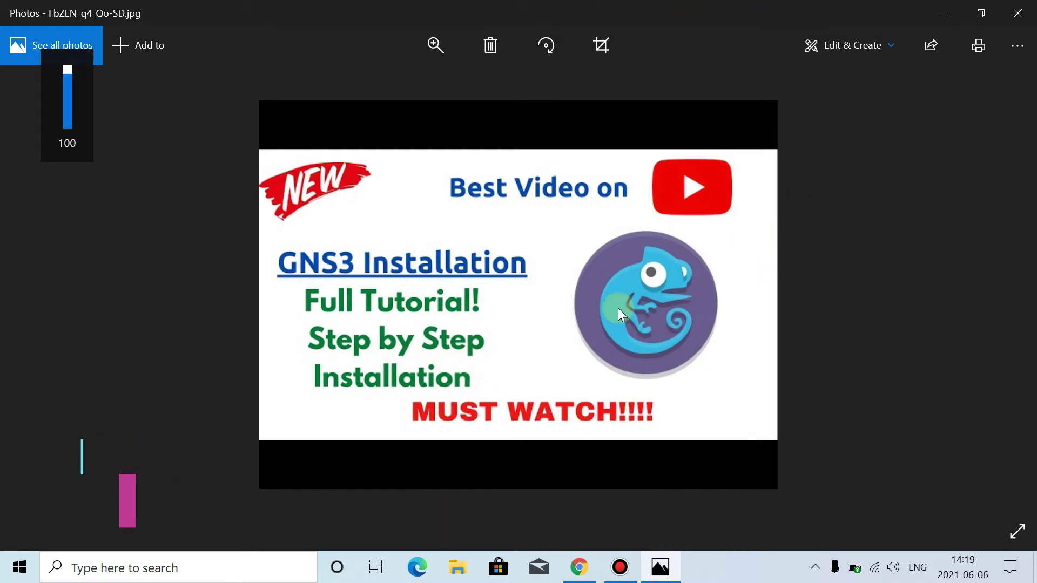
# Step: Switch to Chrome and download GNS3-2.2.21-all-in-one.exe and GNS3.VM.VMware.Workstation.2.2.21.zip from the Version 2.2.21 release assets
pyautogui.click(579, 566)
pyautogui.scroll(10, 62, 327)
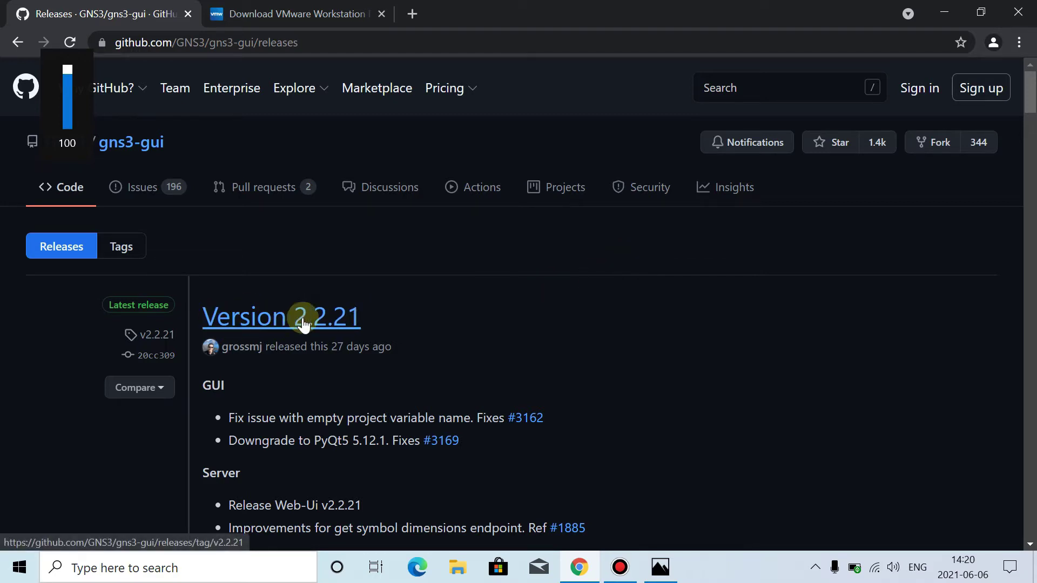
pyautogui.scroll(-2, 531, 340)
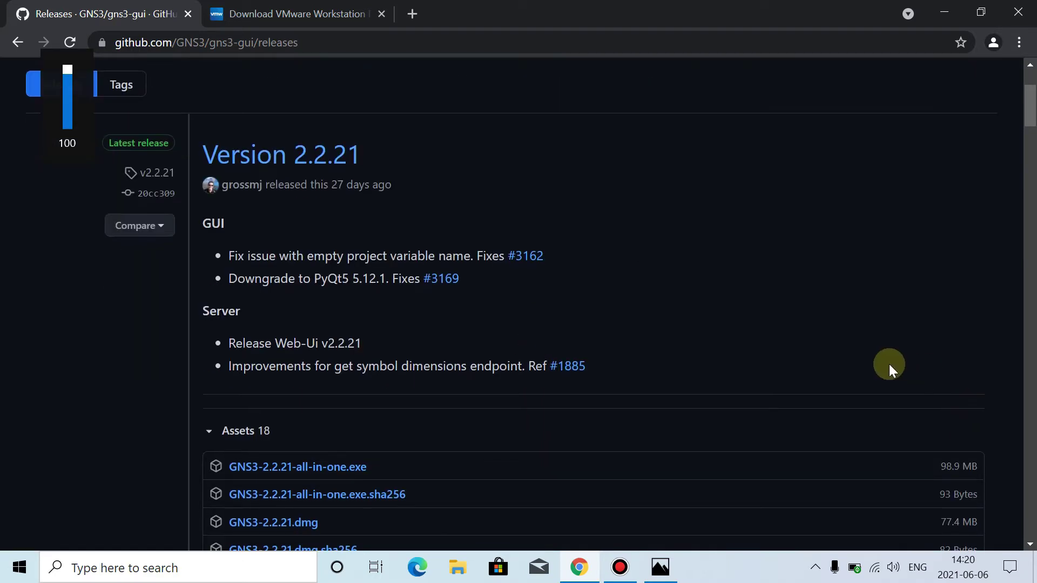
pyautogui.scroll(-1, 889, 364)
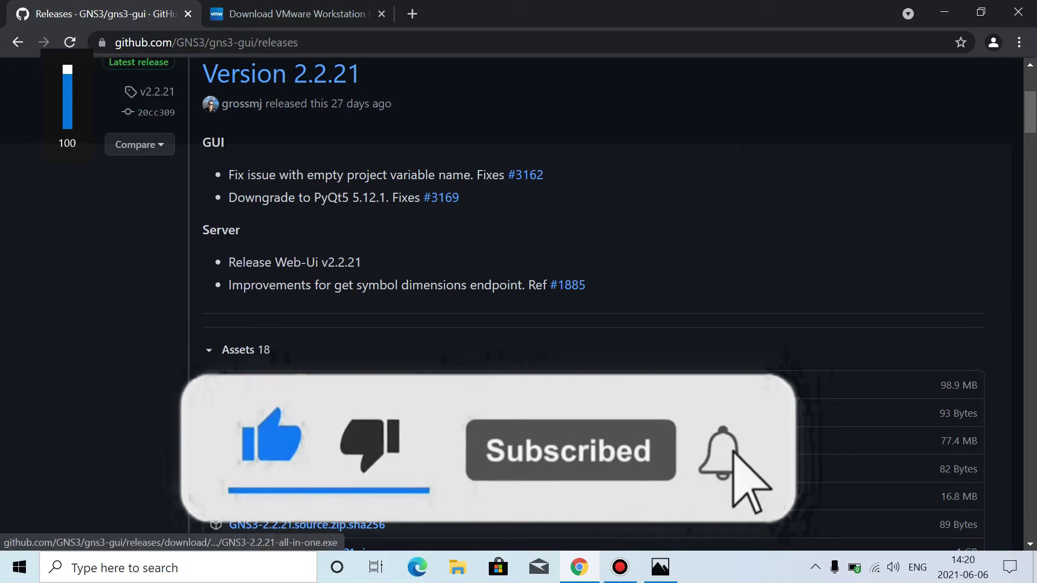
pyautogui.click(286, 385)
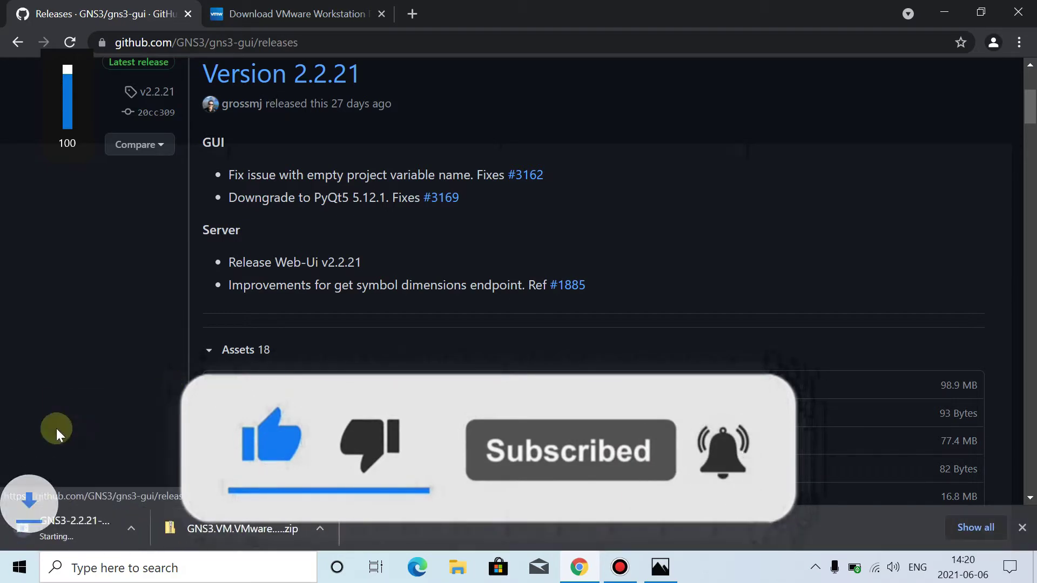
pyautogui.scroll(-8, 182, 329)
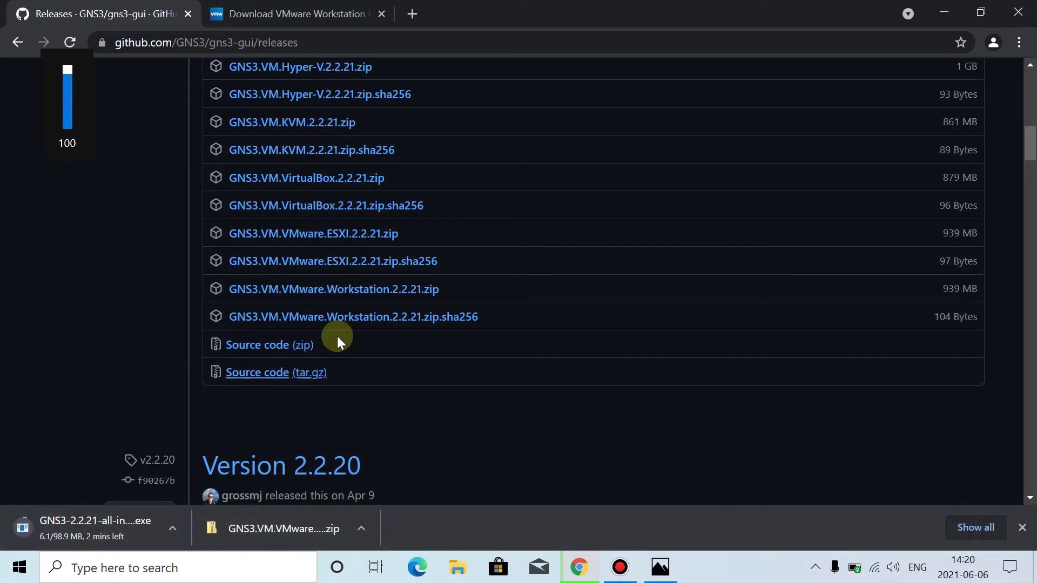
pyautogui.click(328, 292)
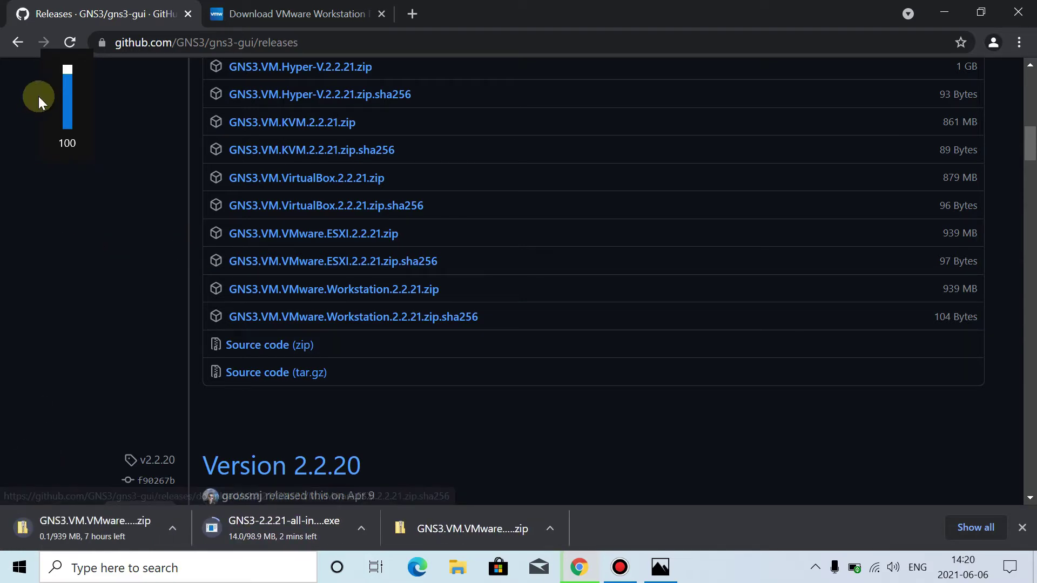
# Step: Download Workstation 16 Pro for Windows from the VMware Workstation evaluation page
pyautogui.click(275, 12)
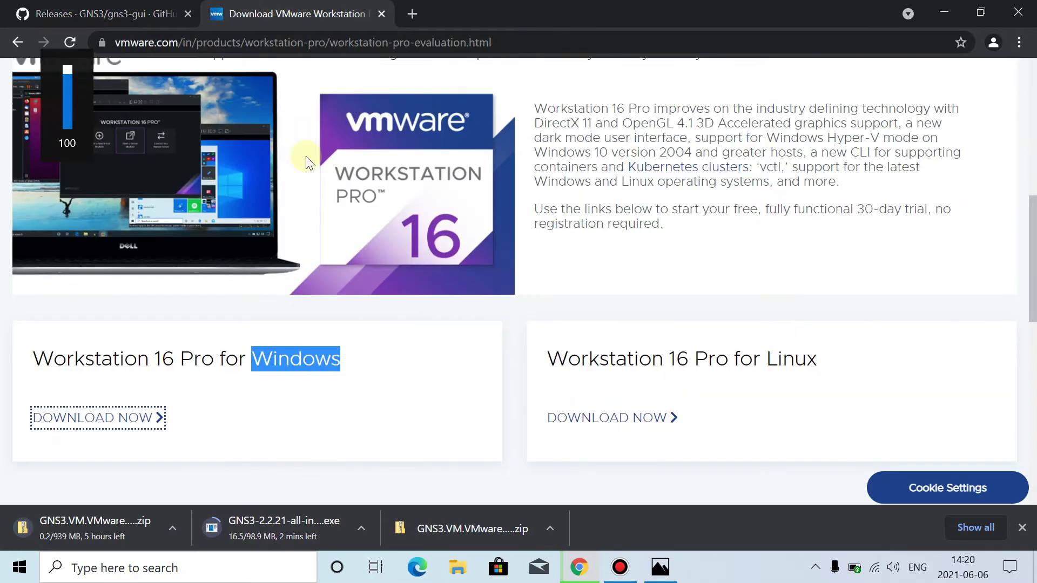
pyautogui.scroll(6, 481, 344)
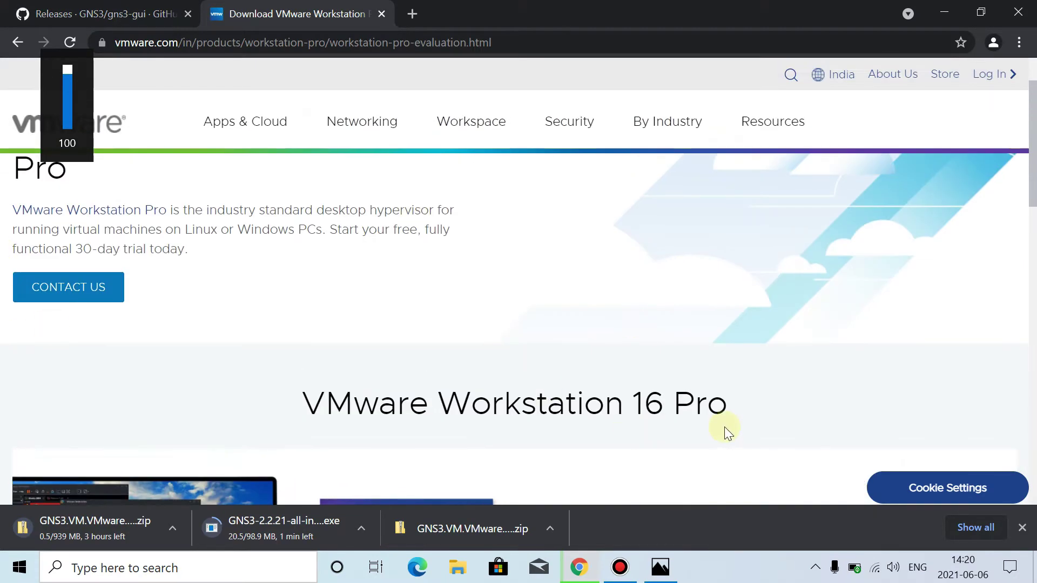
pyautogui.moveTo(725, 411); pyautogui.dragTo(307, 409)
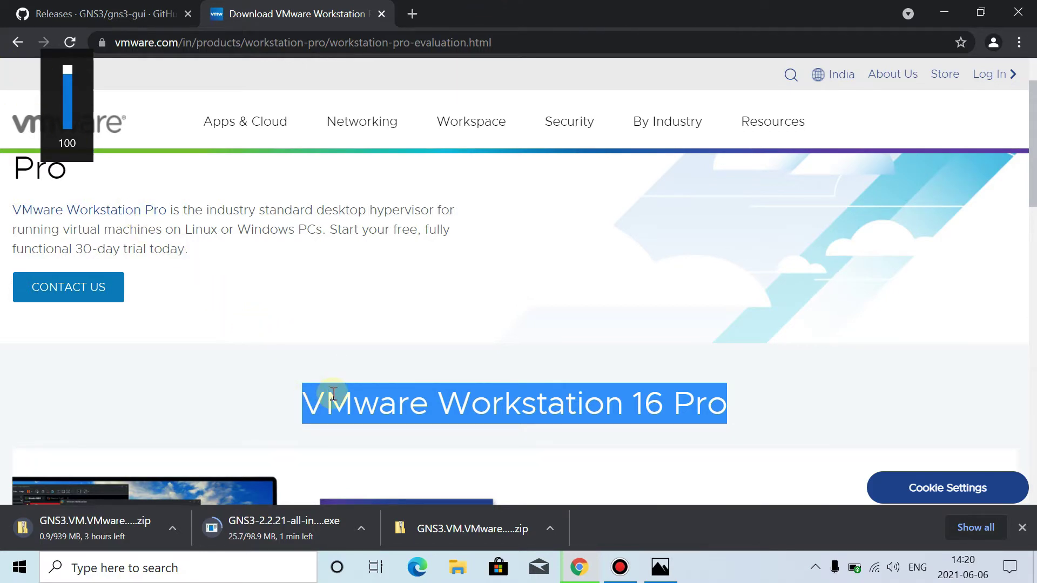
pyautogui.scroll(-6, 335, 381)
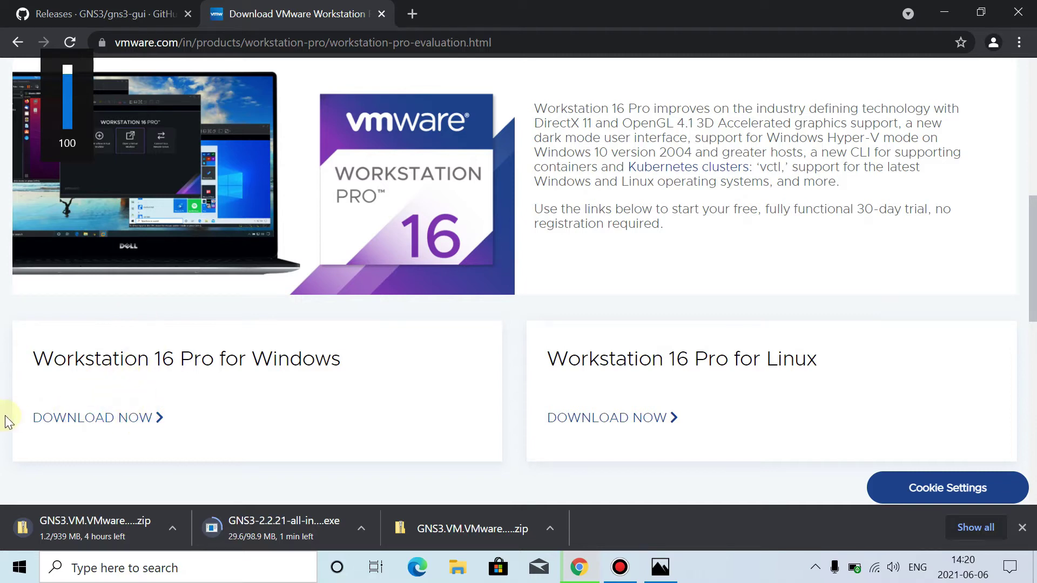
pyautogui.click(109, 421)
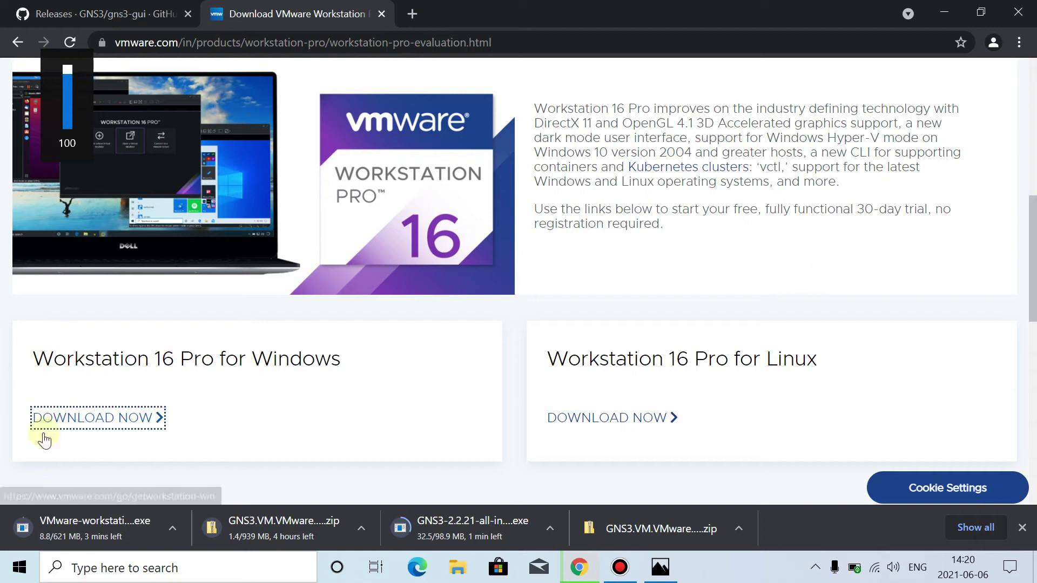
pyautogui.scroll(8, 374, 423)
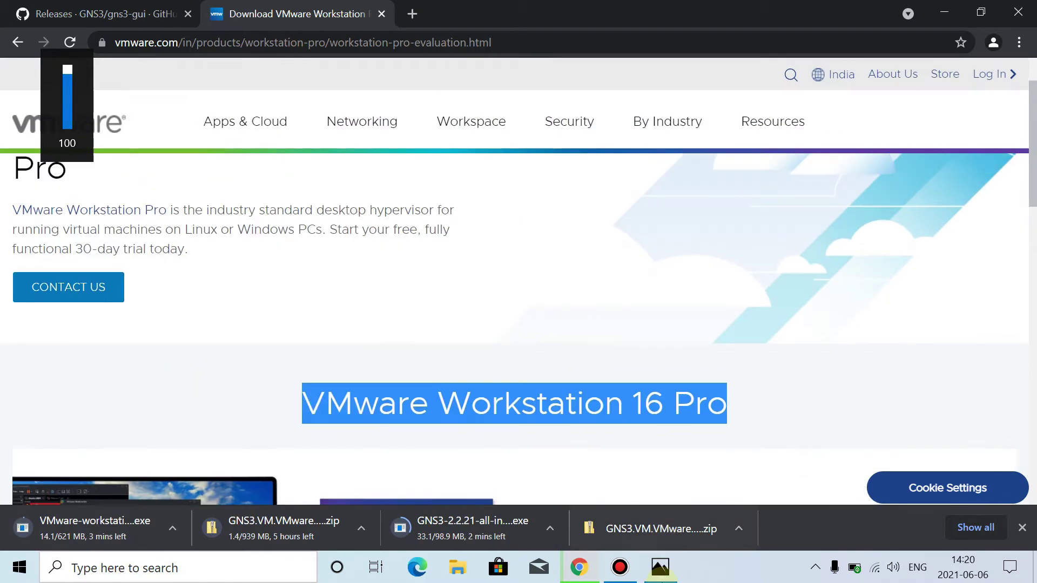
# Step: Show the browser's downloads list and launch the GNS3-2.2.21-all-in-one.exe installer from it
pyautogui.click(619, 566)
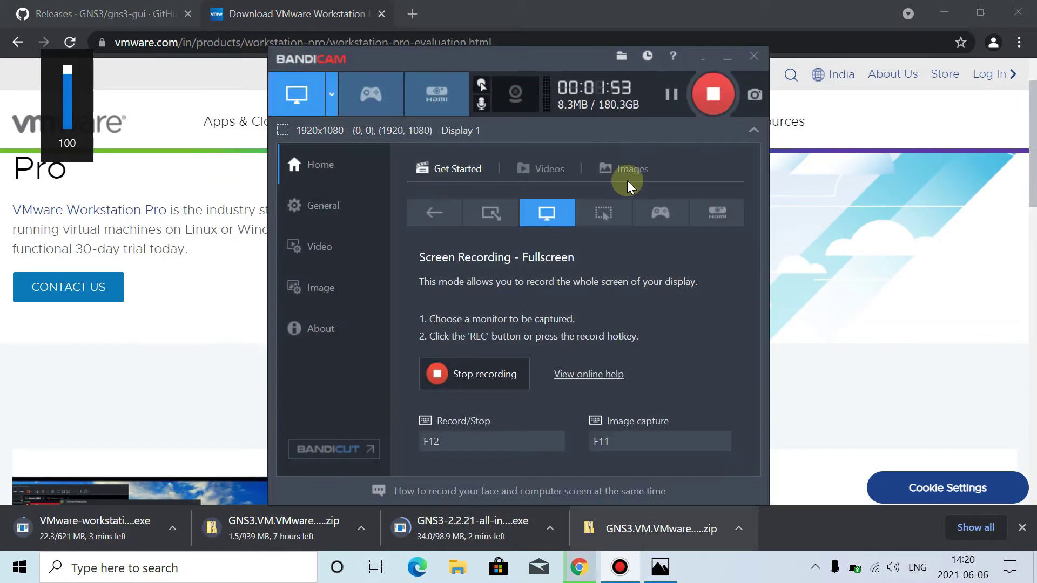
pyautogui.hotkey('ctrl', 'j')
pyautogui.click(726, 57)
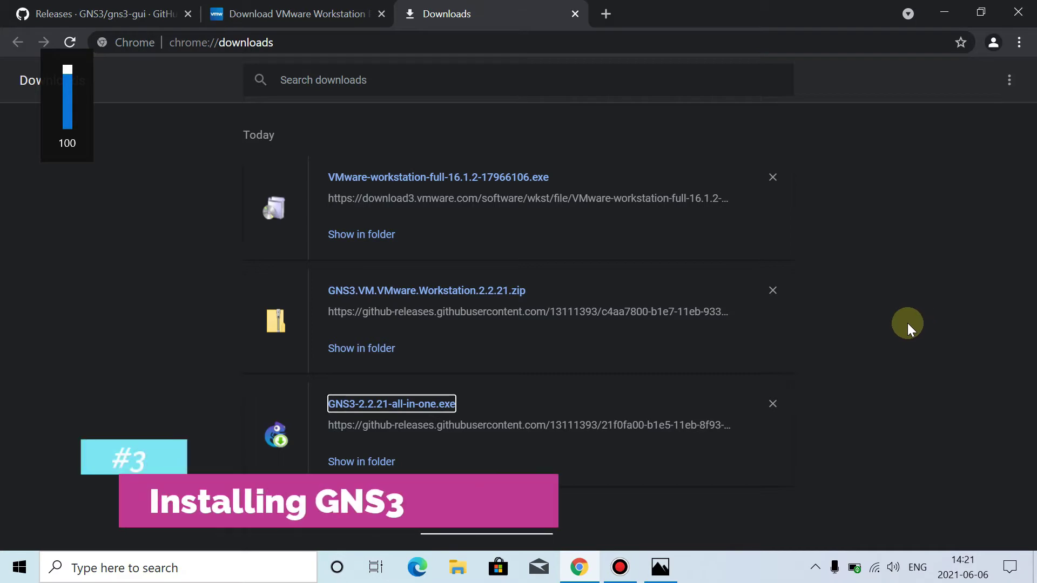
pyautogui.rightClick(374, 399)
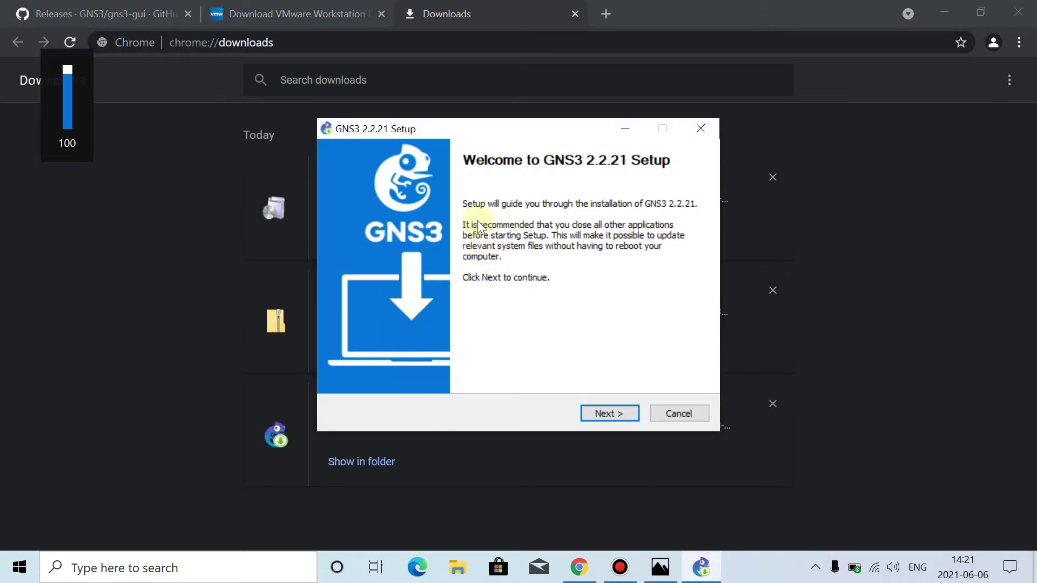
# Step: Accept the GNS3 license, keep the GNS3 Start Menu folder, and install the program to C:\Program Files\GNS3
pyautogui.click(596, 413)
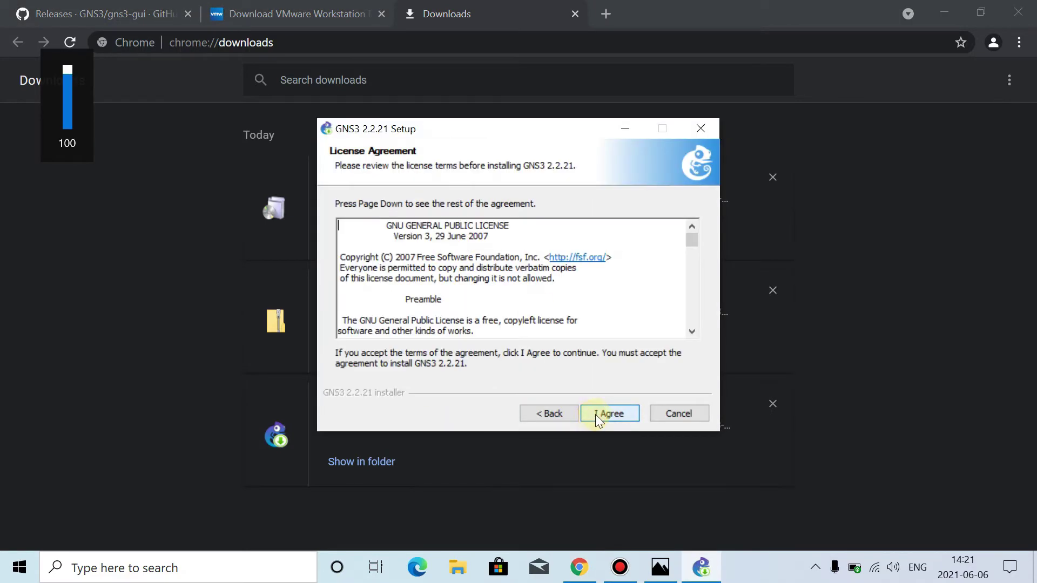
pyautogui.click(631, 413)
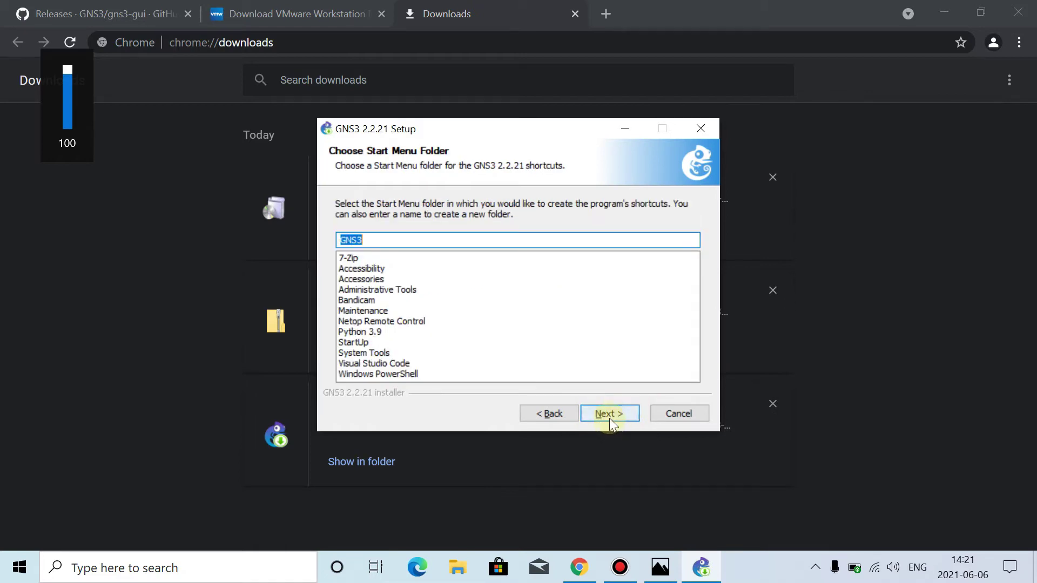
pyautogui.click(610, 417)
pyautogui.click(610, 415)
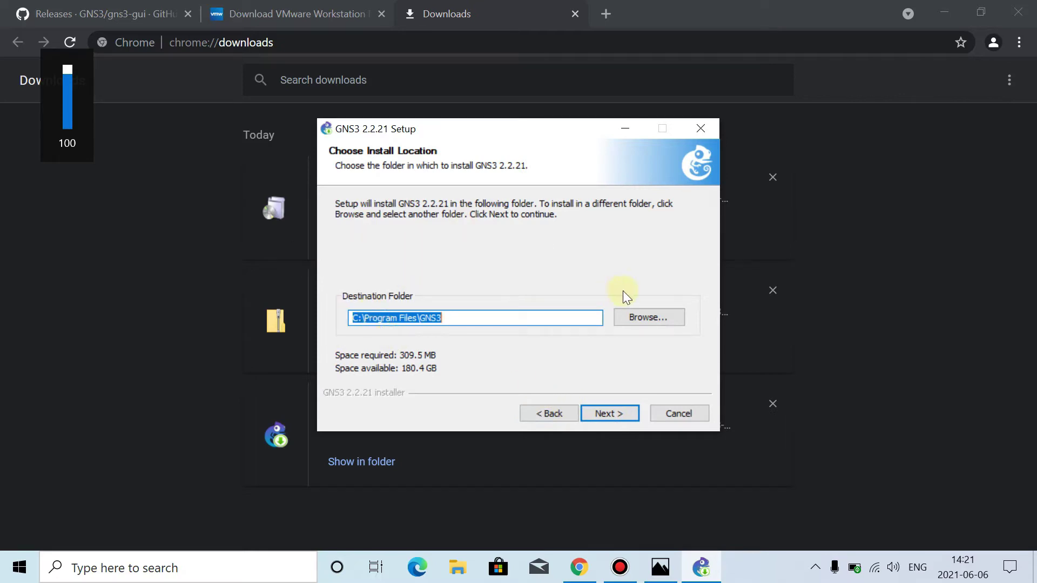
pyautogui.click(611, 409)
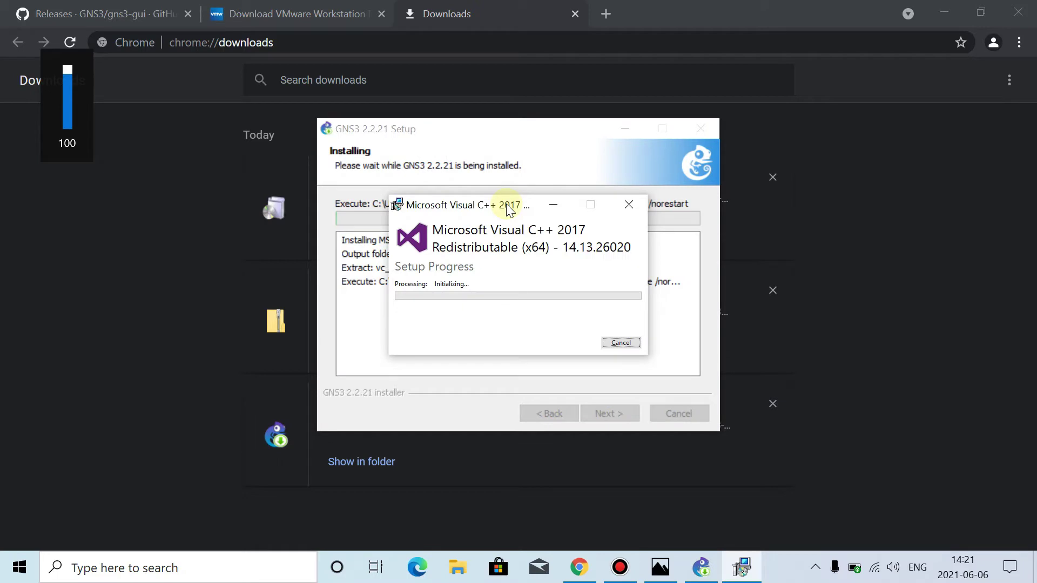
# Step: Install WinPcap 4.1.3 with its driver set to start automatically at boot time, and close its wizard
pyautogui.moveTo(378, 124); pyautogui.dragTo(405, 219)
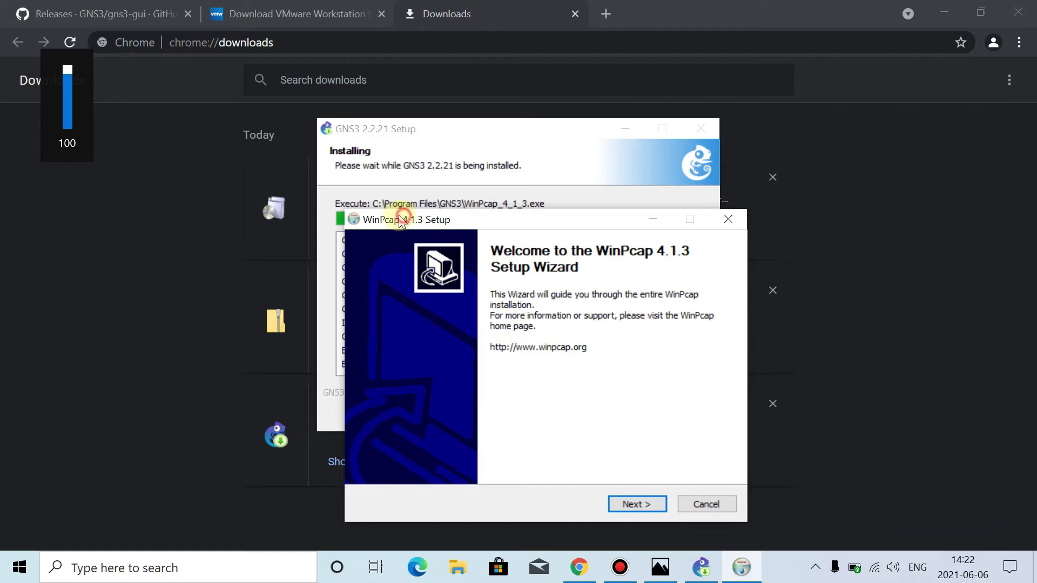
pyautogui.moveTo(404, 217); pyautogui.dragTo(394, 216)
pyautogui.click(619, 505)
pyautogui.click(620, 507)
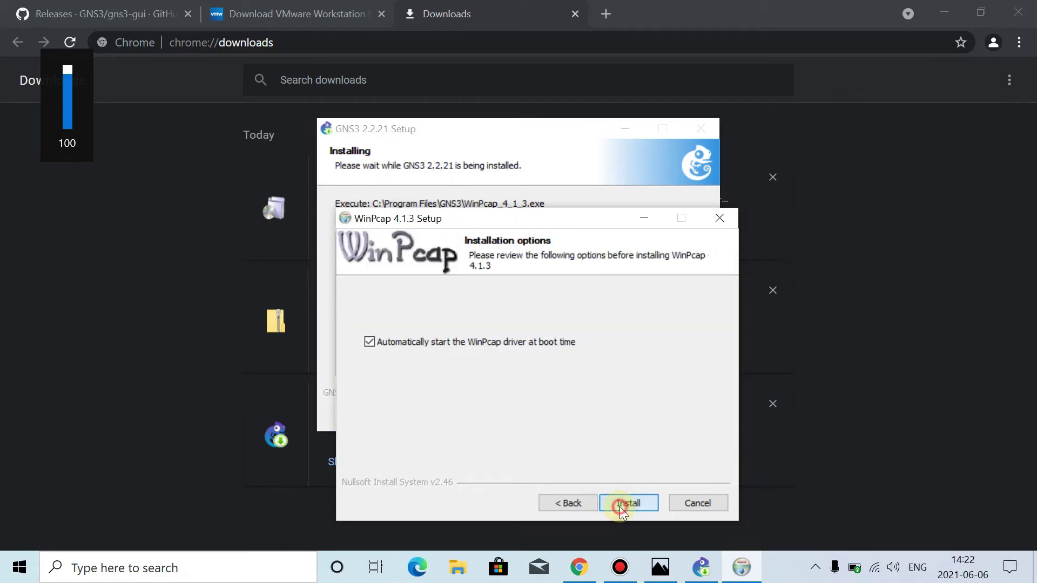
pyautogui.click(621, 507)
pyautogui.click(623, 502)
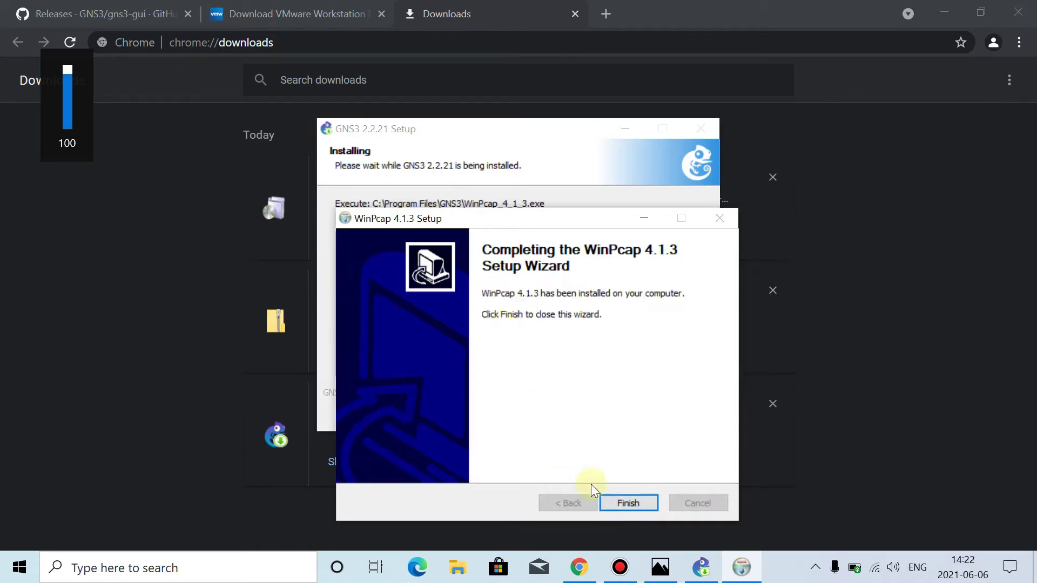
pyautogui.click(619, 501)
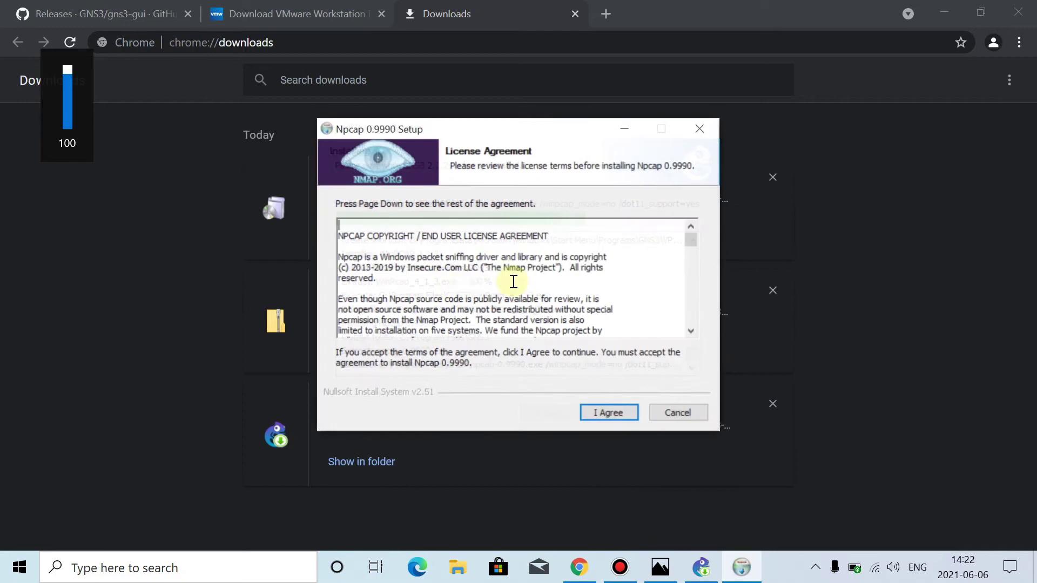
# Step: Accept the Npcap 0.9990 license, install it with the default options, and finish its setup
pyautogui.moveTo(424, 135); pyautogui.dragTo(170, 197)
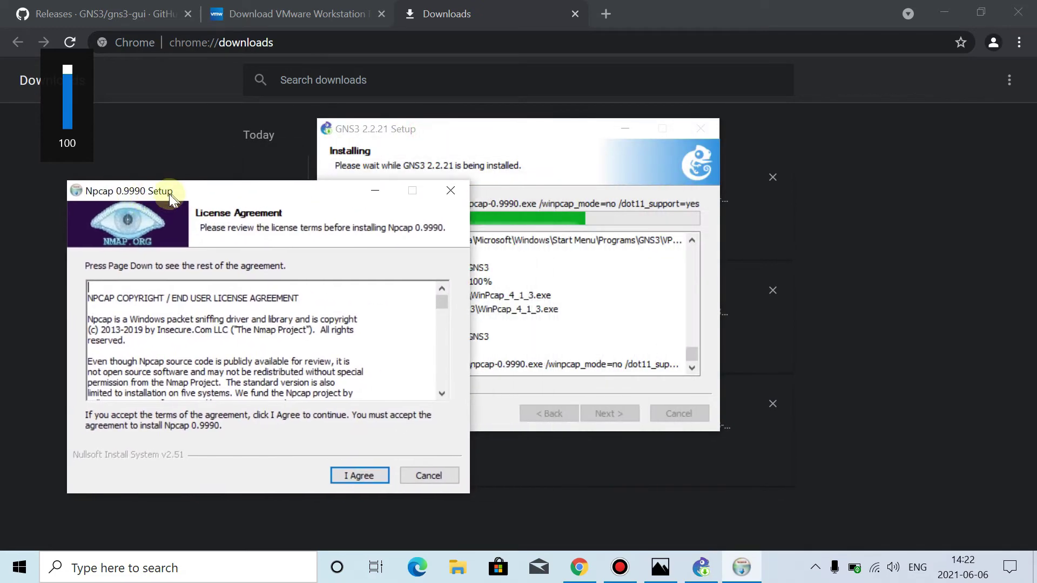
pyautogui.click(346, 482)
pyautogui.click(352, 475)
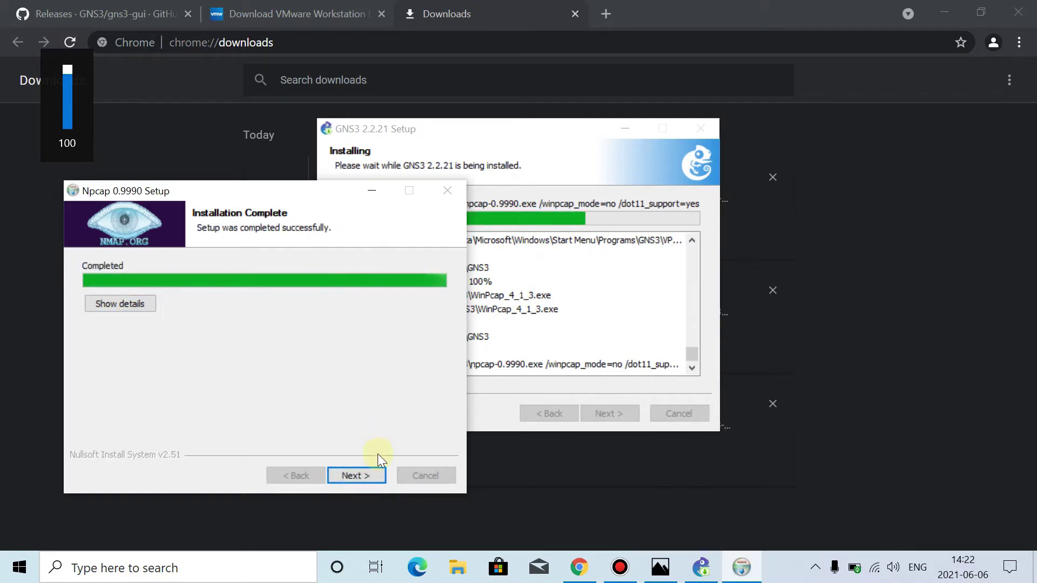
pyautogui.click(352, 476)
pyautogui.click(355, 475)
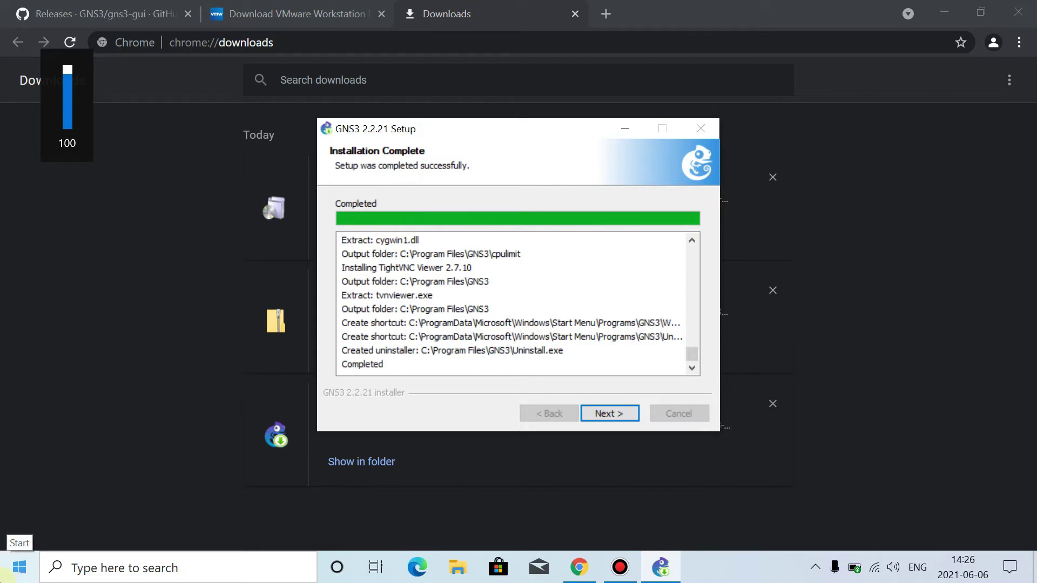
# Step: Decline the free Solarwinds Standard Toolset license and finish the GNS3 setup without starting GNS3
pyautogui.click(609, 415)
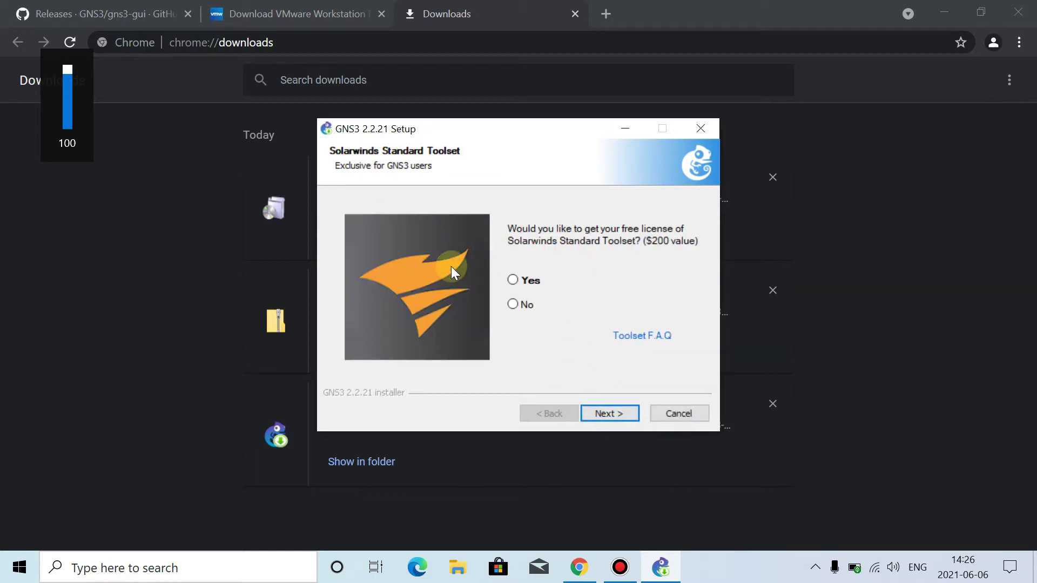
pyautogui.click(523, 304)
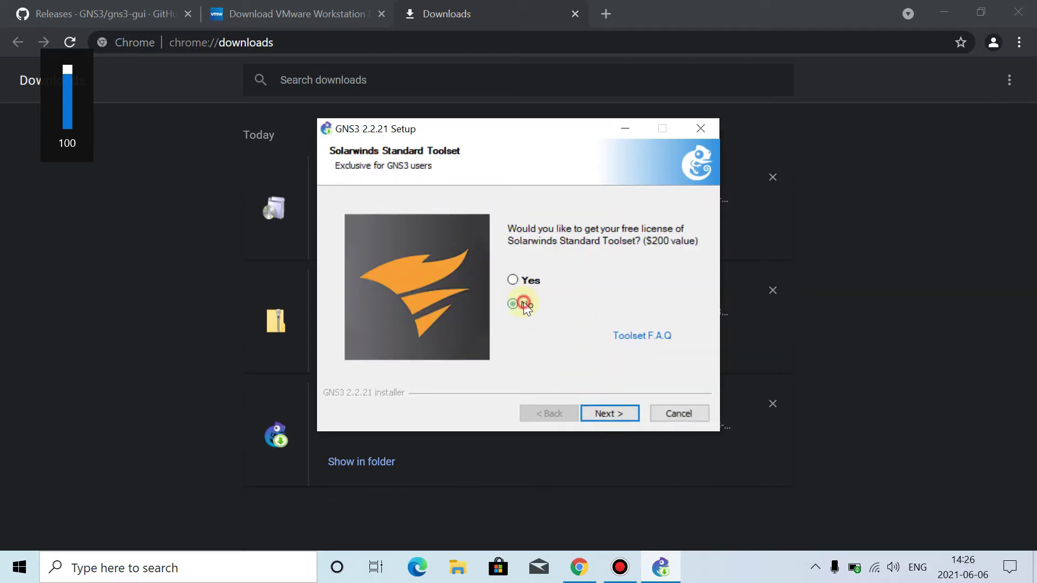
pyautogui.click(615, 413)
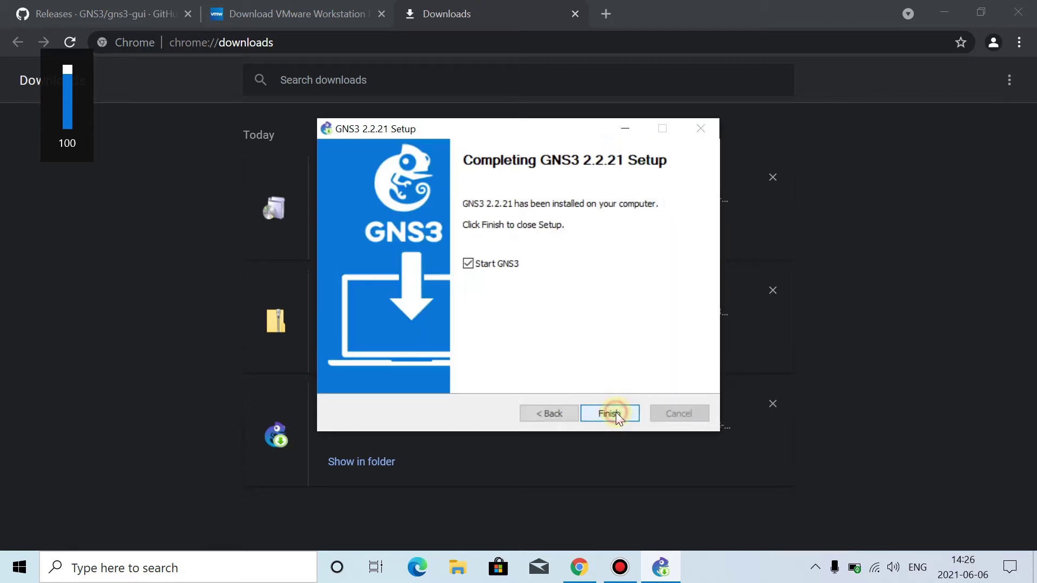
pyautogui.click(473, 264)
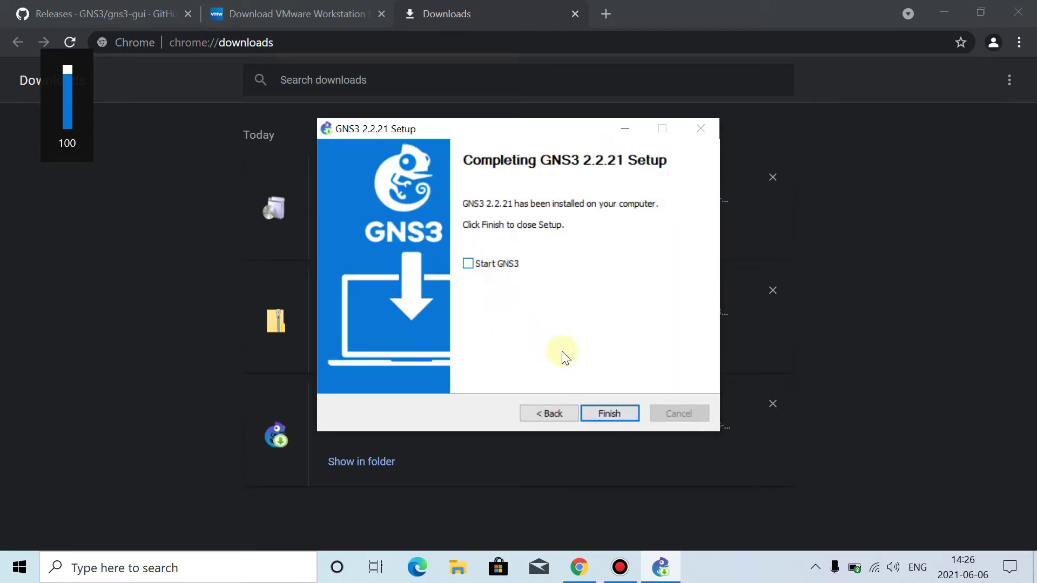
pyautogui.click(603, 413)
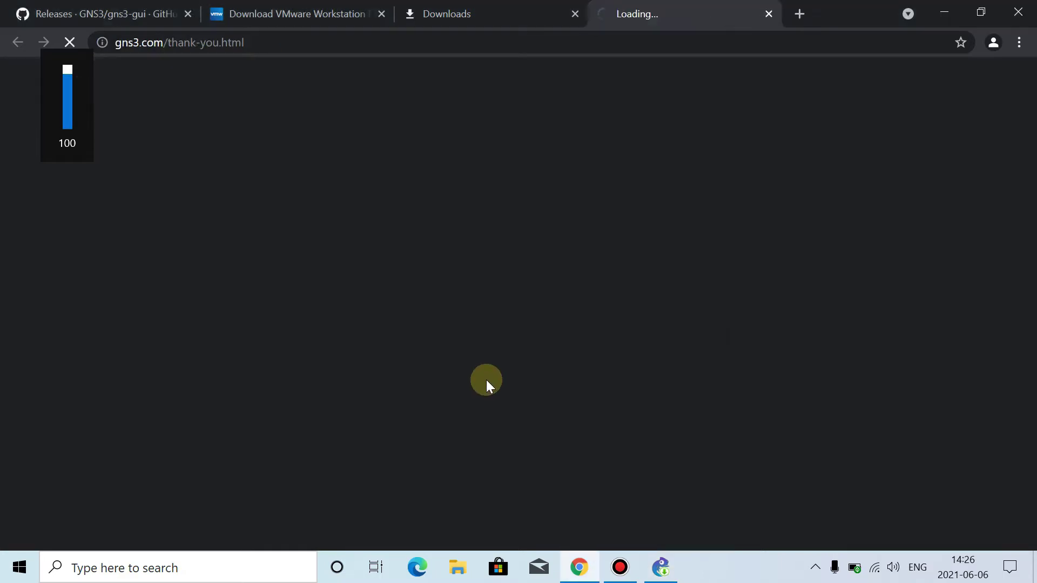
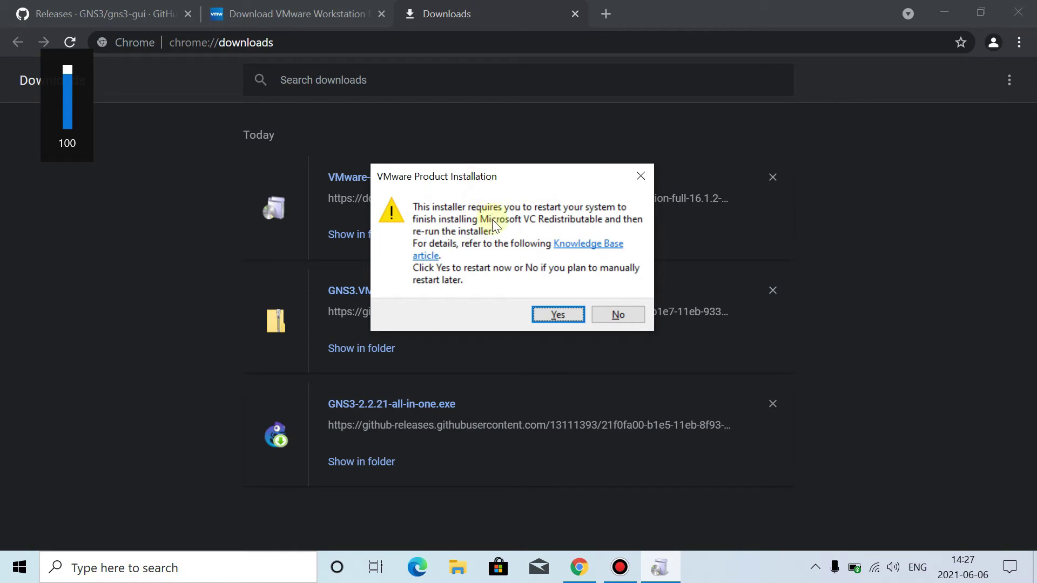
# Step: Run the VMware-workstation-full-16.1.2-17966106.exe installer from the browser's downloads list
pyautogui.click(633, 573)
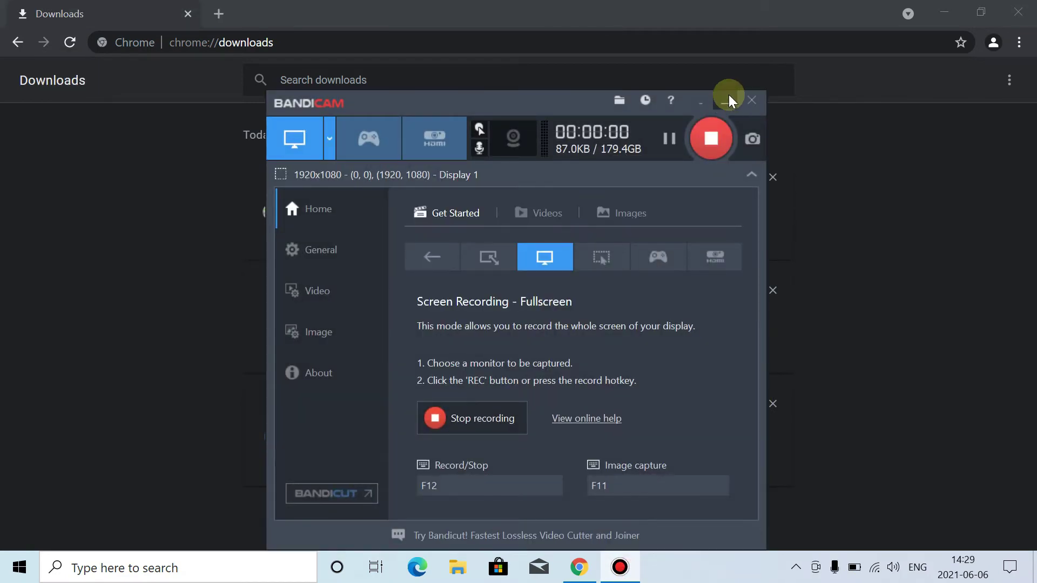
pyautogui.click(725, 101)
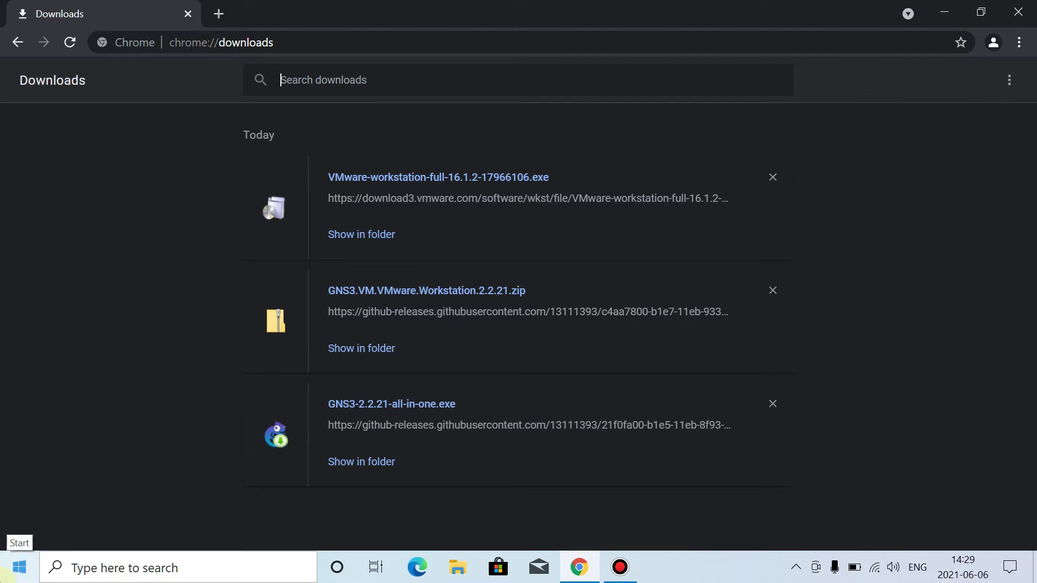
pyautogui.click(350, 184)
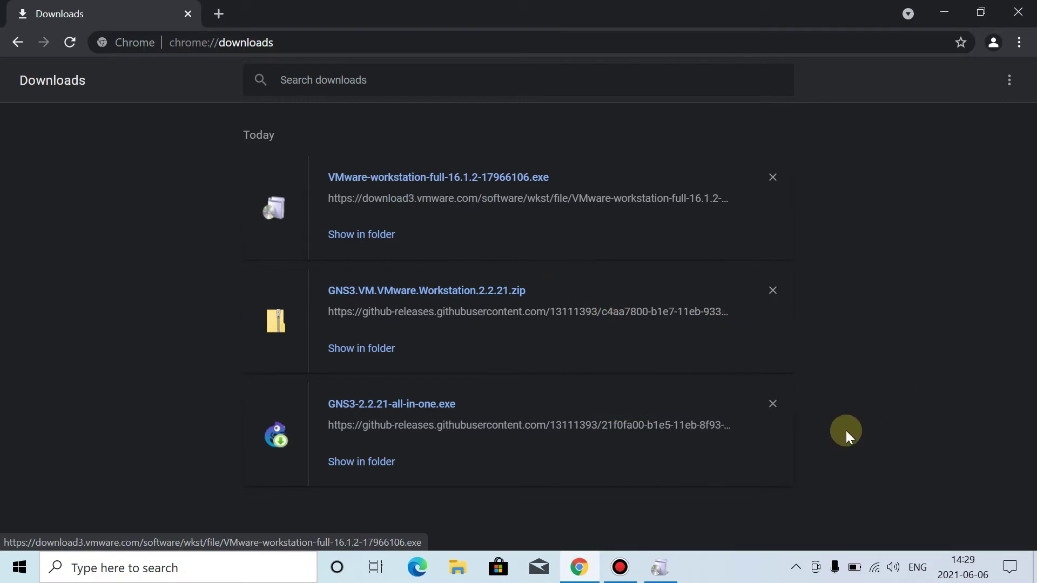
pyautogui.click(620, 567)
pyautogui.click(724, 103)
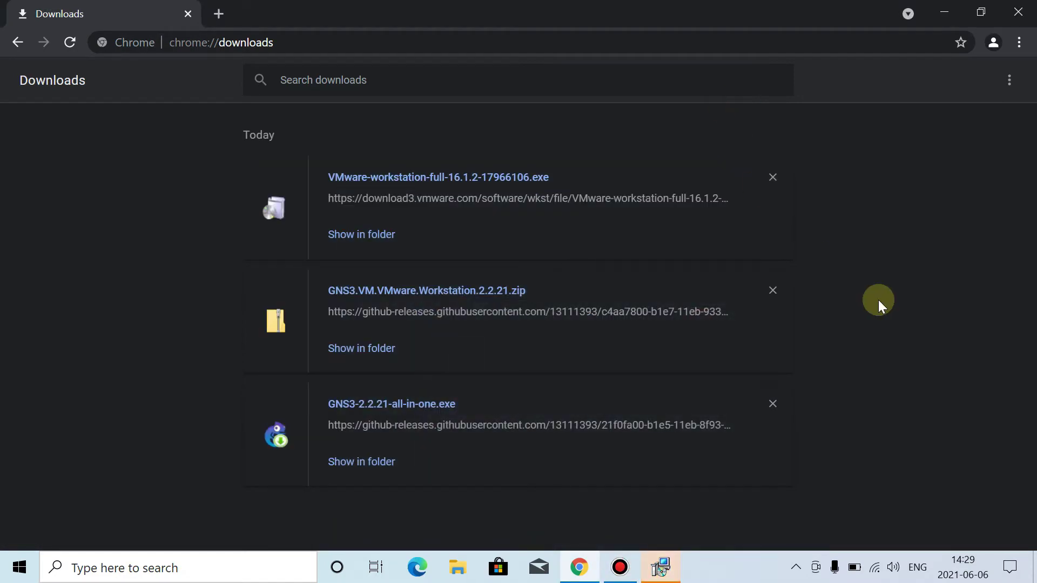
# Step: Bring up the VMware Workstation Pro setup wizard and accept its license agreement
pyautogui.click(661, 568)
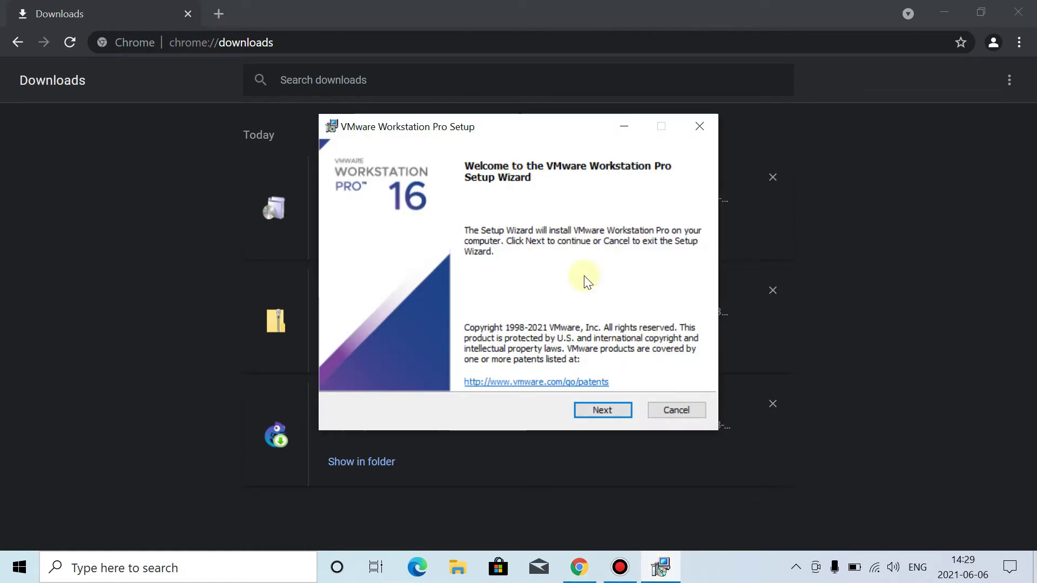
pyautogui.click(598, 412)
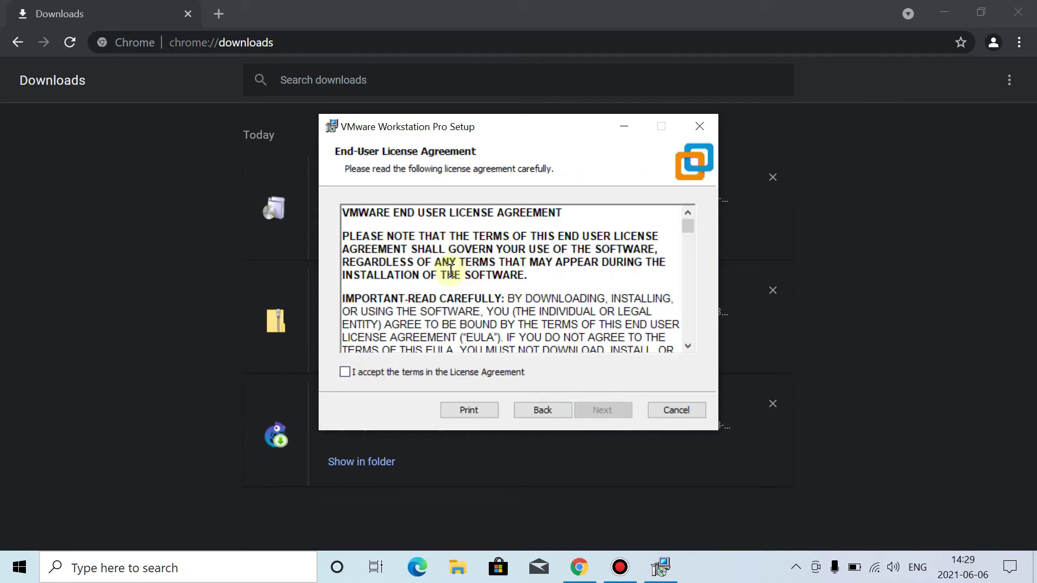
pyautogui.scroll(-10, 427, 264)
pyautogui.scroll(-5, 414, 274)
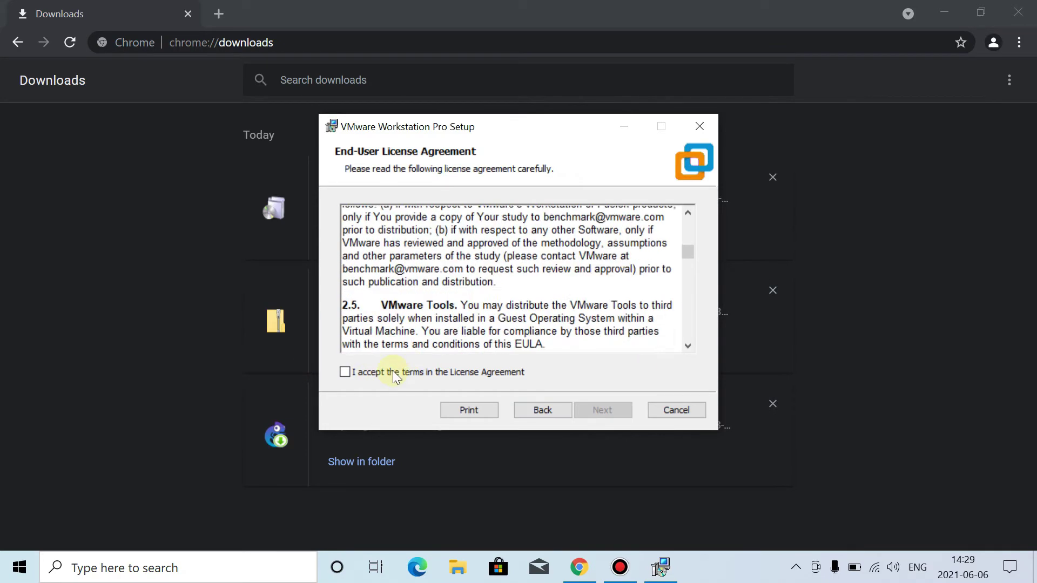
pyautogui.click(344, 371)
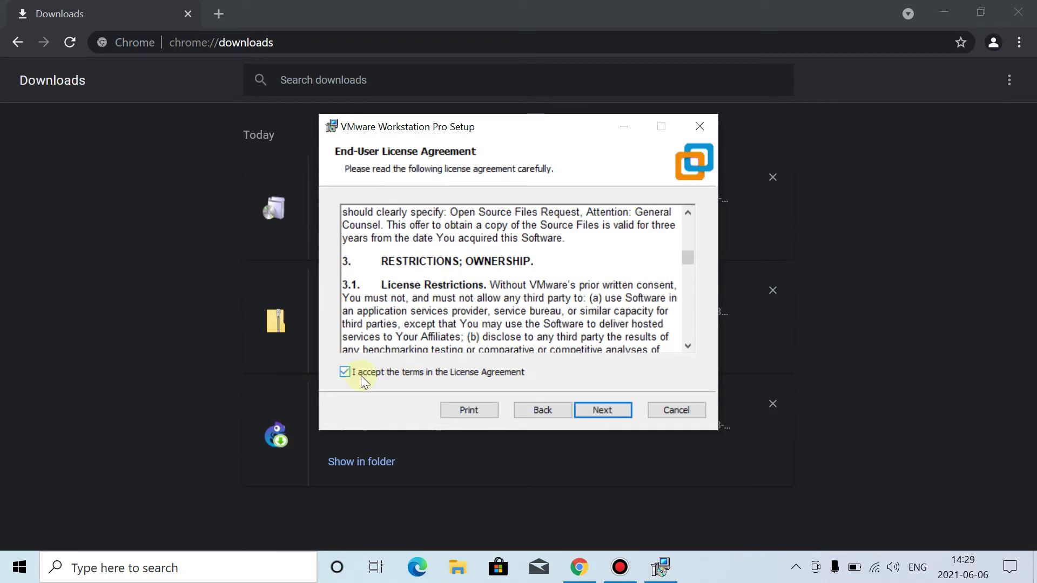
pyautogui.click(613, 412)
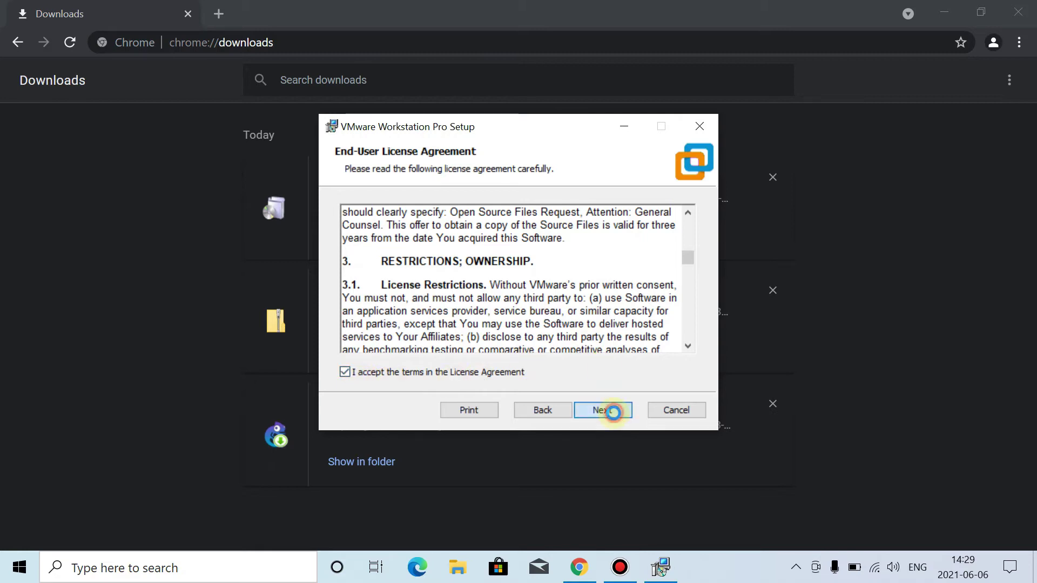
# Step: Install VMware Workstation 16 Pro with the default options and finish the setup without entering a license
pyautogui.click(609, 413)
pyautogui.click(601, 411)
pyautogui.click(601, 411)
pyautogui.click(603, 411)
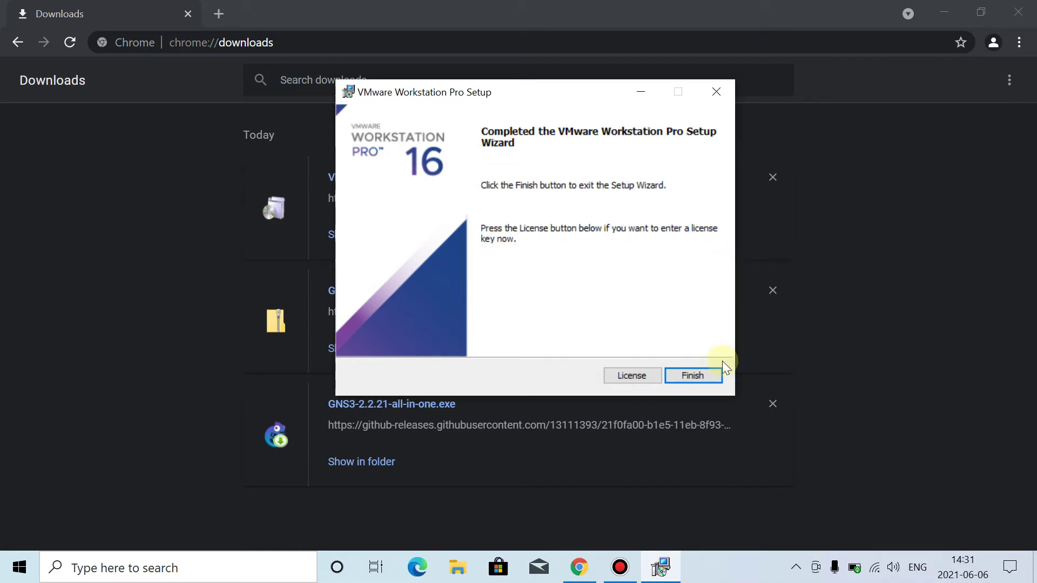
pyautogui.click(700, 374)
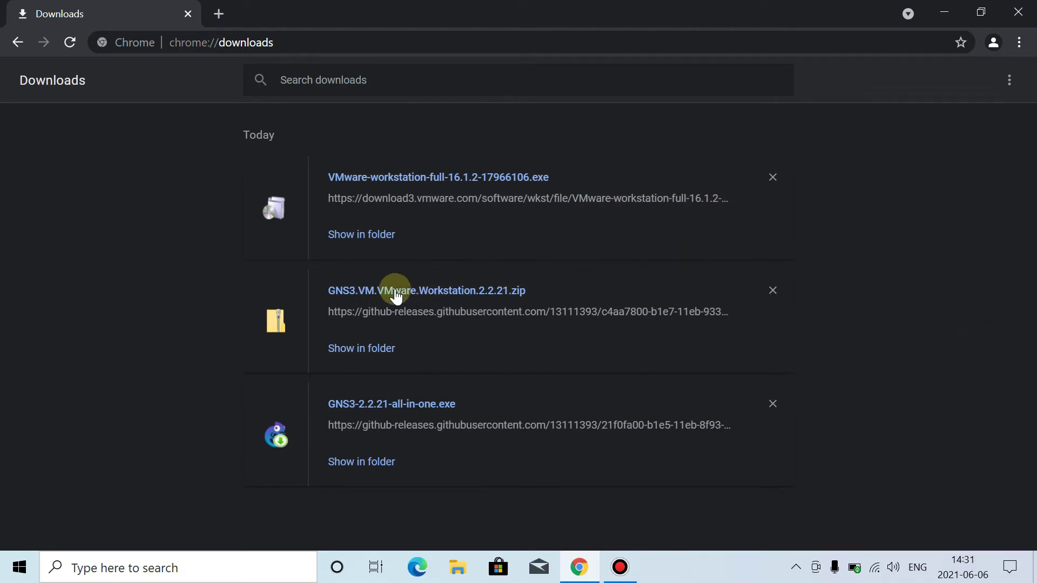
# Step: Show GNS3.VM.VMware.Workstation.2.2.21.zip in its folder and extract it there with 7-Zip
pyautogui.click(388, 350)
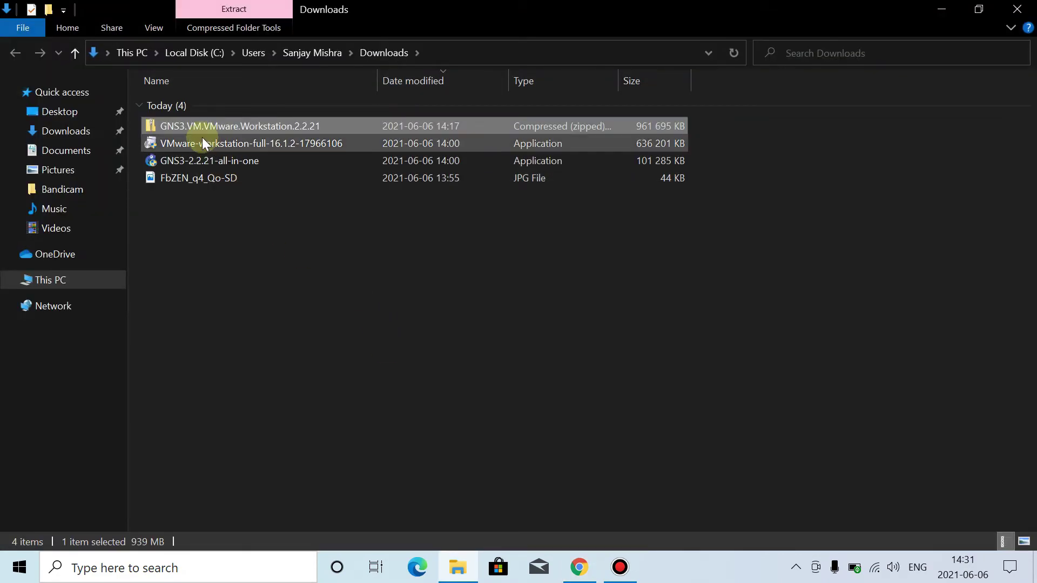
pyautogui.rightClick(186, 129)
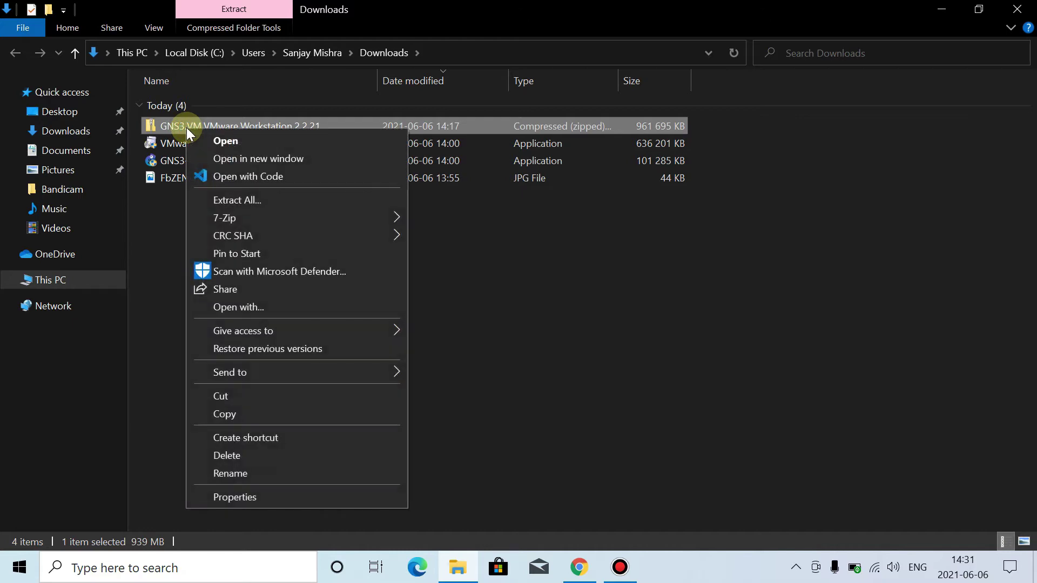
pyautogui.moveTo(221, 218)
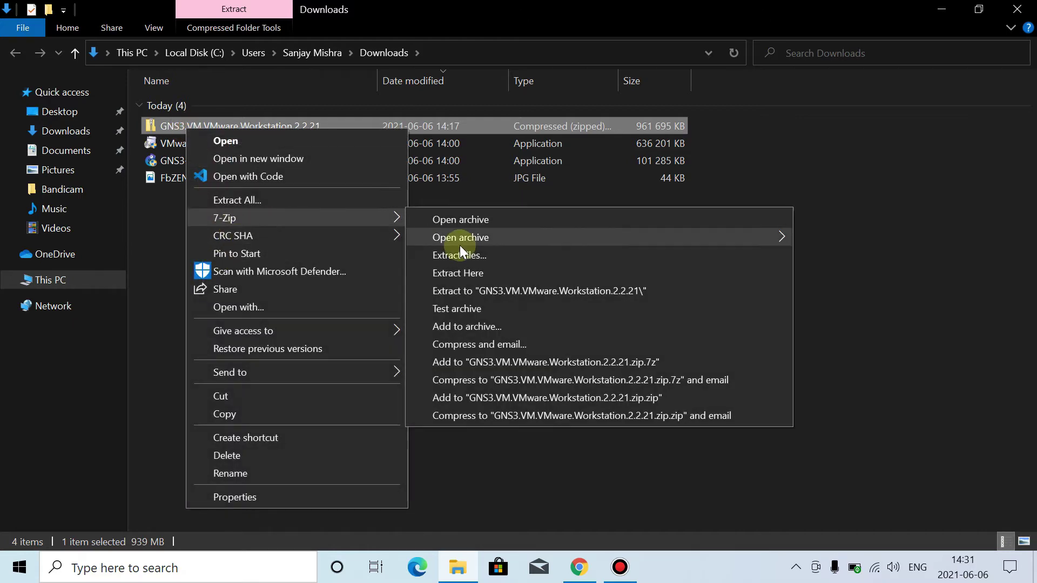
pyautogui.click(478, 271)
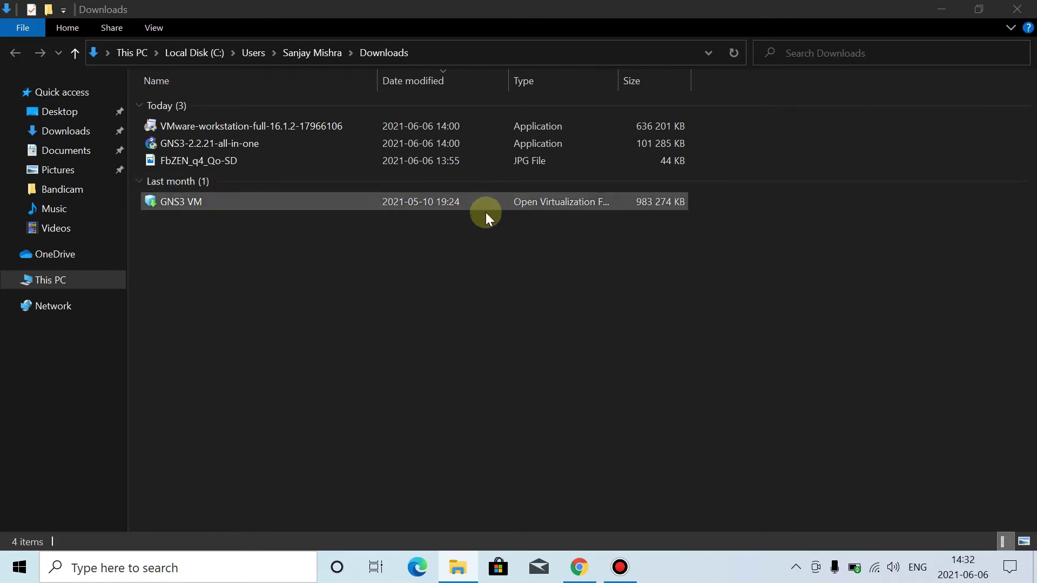
# Step: Open the extracted GNS3 VM file with VMware Workstation, without making it the default app for .ova files
pyautogui.rightClick(195, 203)
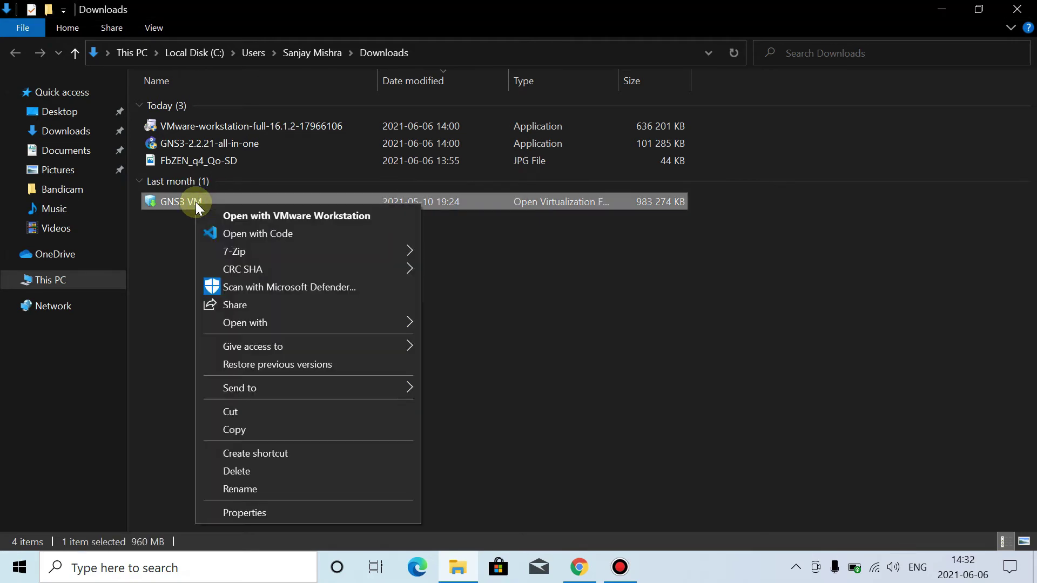
pyautogui.click(281, 215)
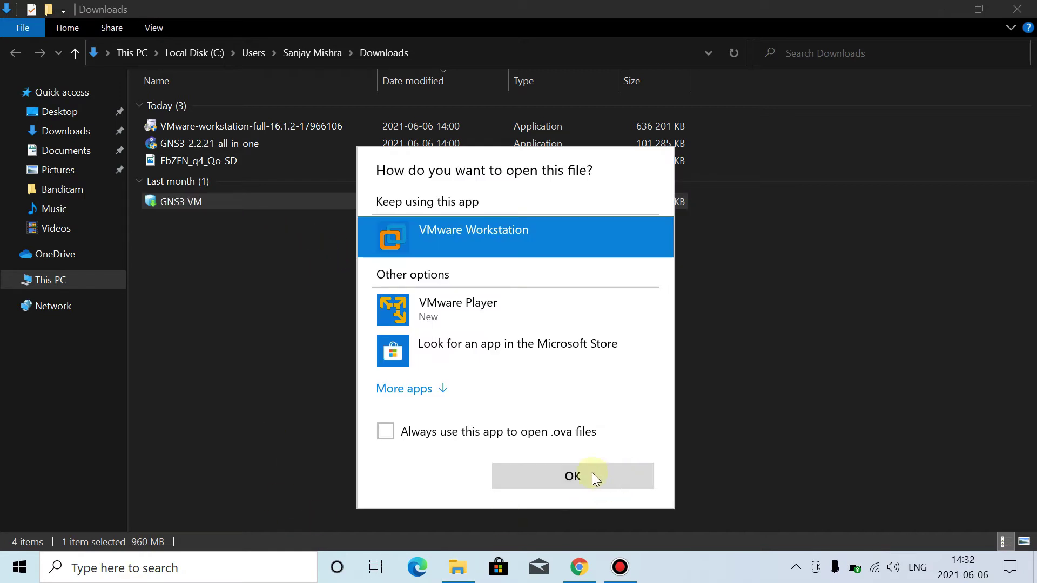
pyautogui.click(592, 476)
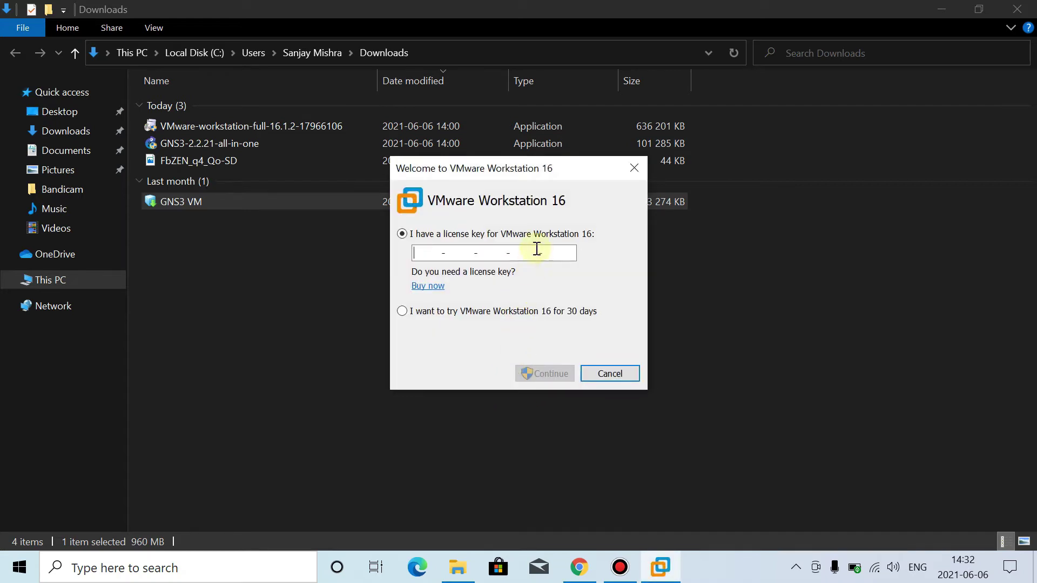
# Step: Paste the VMware Workstation 16 license key and complete the activation
pyautogui.click(436, 252)
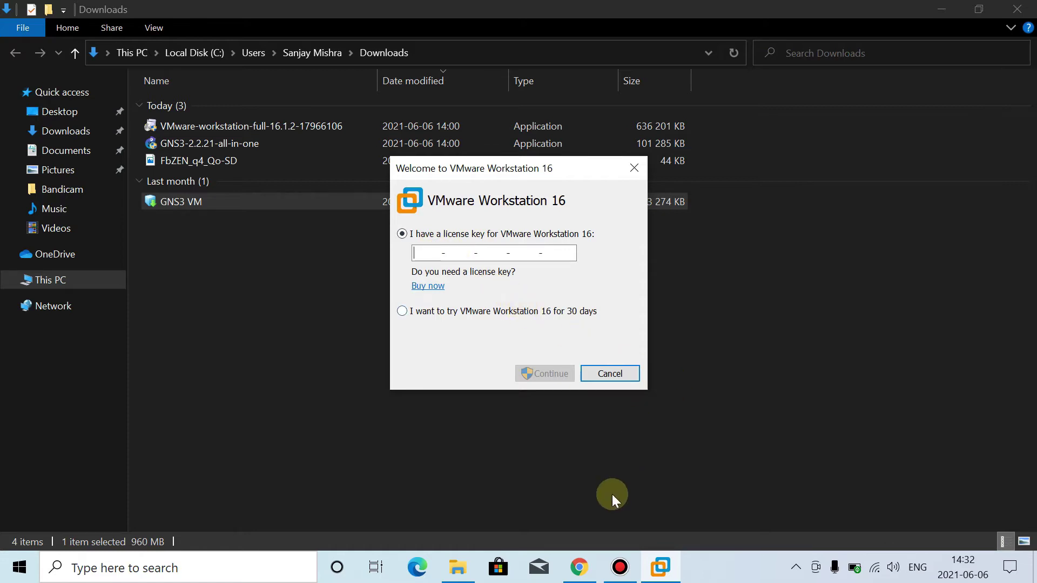
pyautogui.click(439, 252)
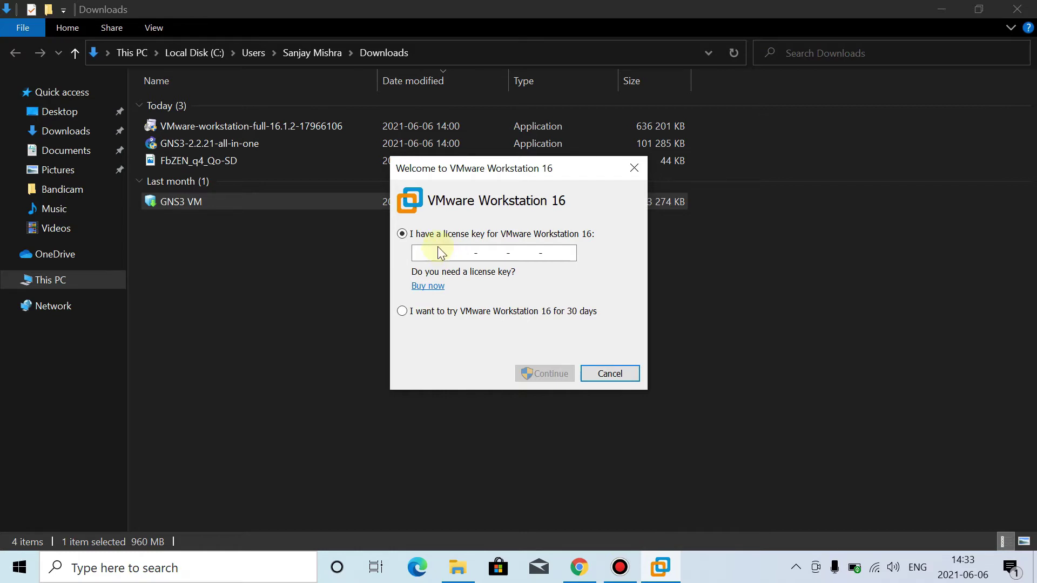
pyautogui.hotkey('ctrl', 'v')
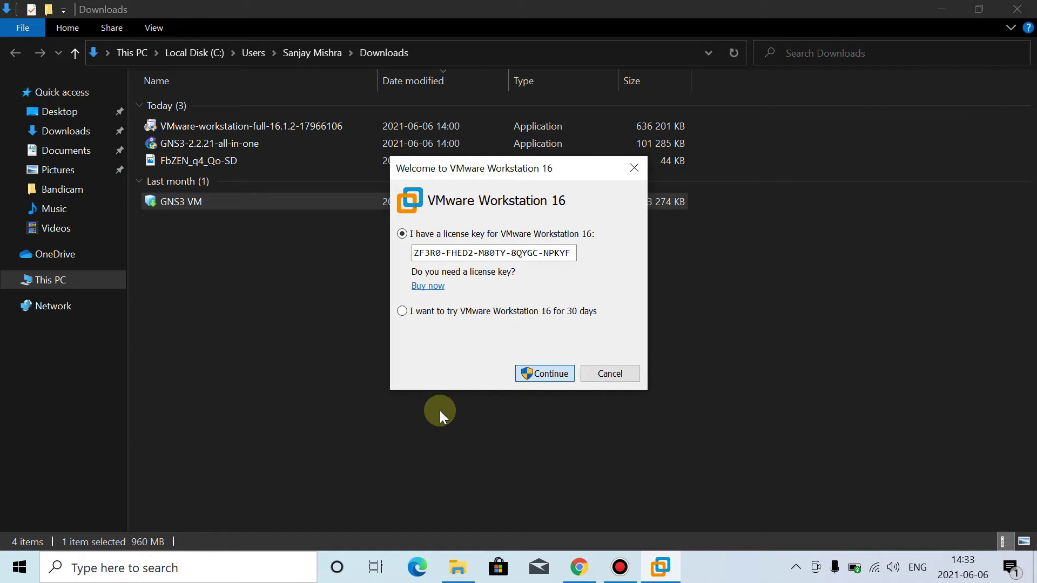
pyautogui.press('Return')
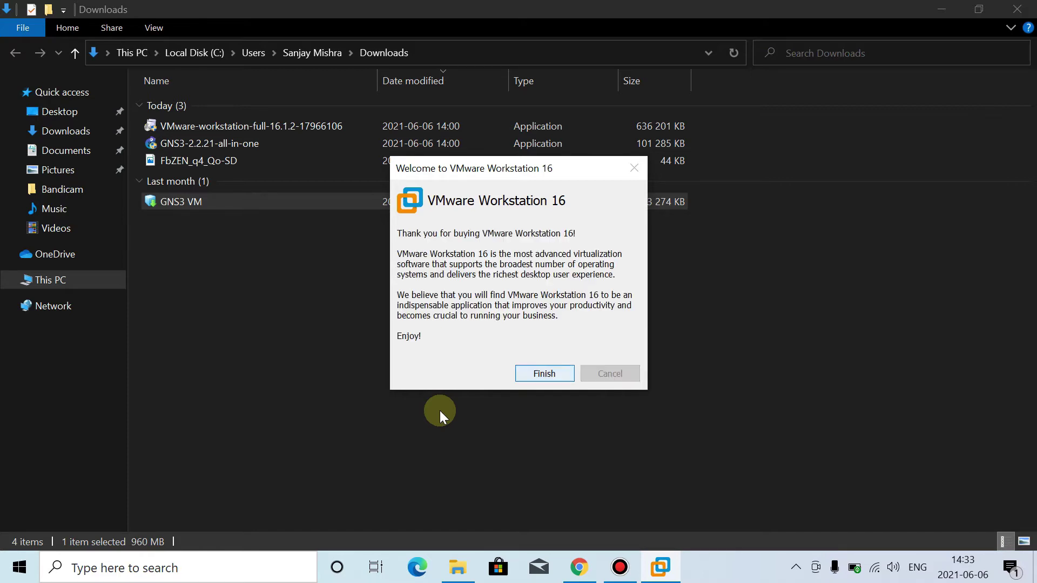
pyautogui.click(527, 371)
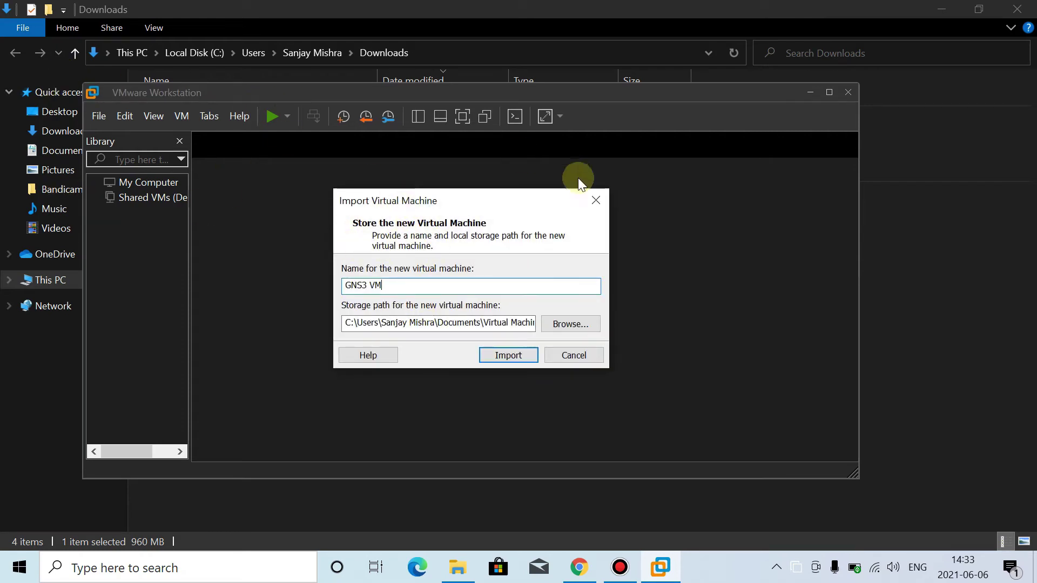
# Step: Import the virtual machine under the name GNS3 VM at the default storage path
pyautogui.click(504, 356)
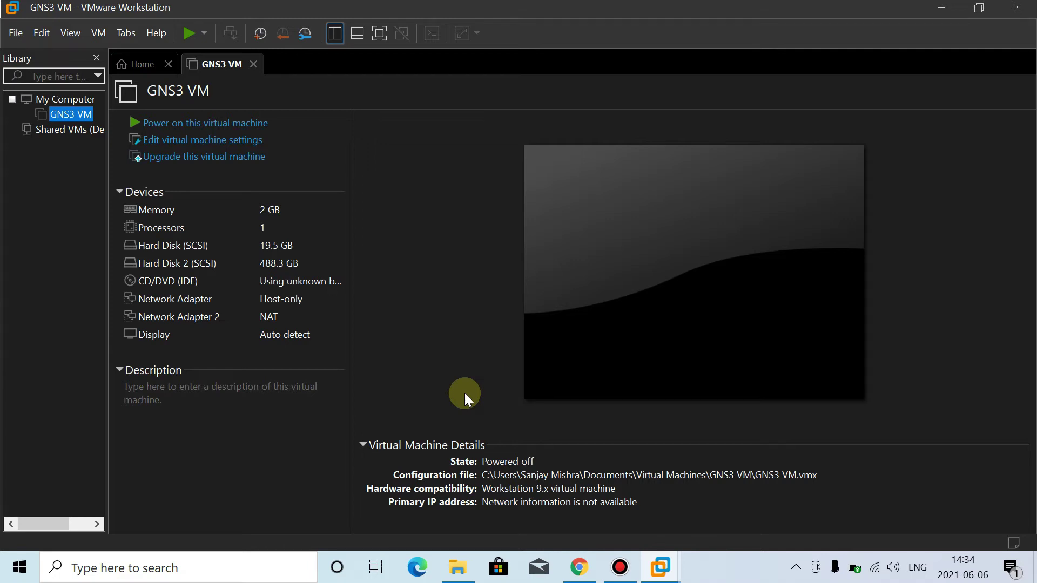
# Step: Launch GNS3, set its Setup Wizard not to show again, and cancel the wizard
pyautogui.press('super')
pyautogui.write('gn')
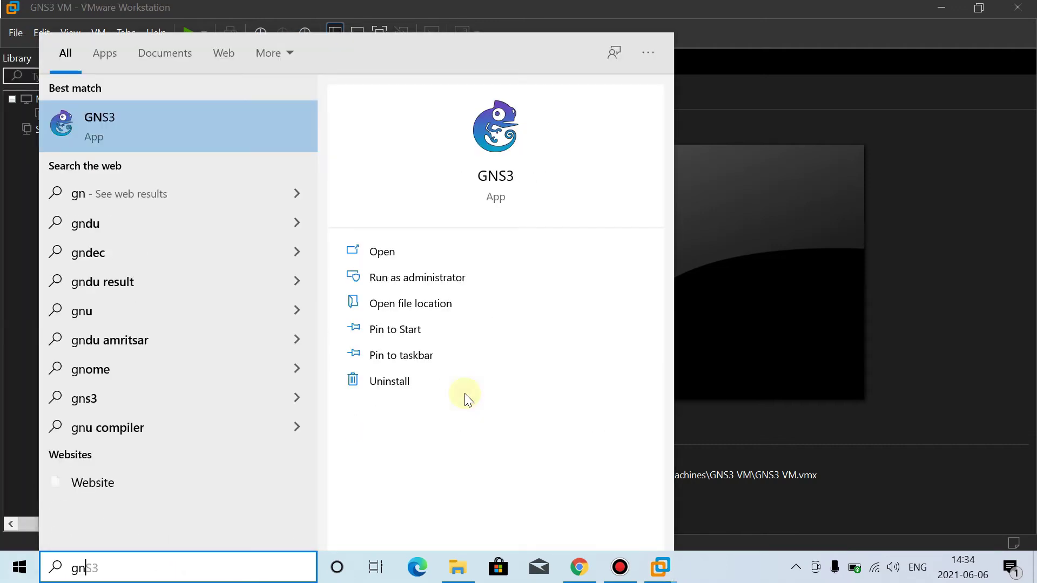
pyautogui.press('Return')
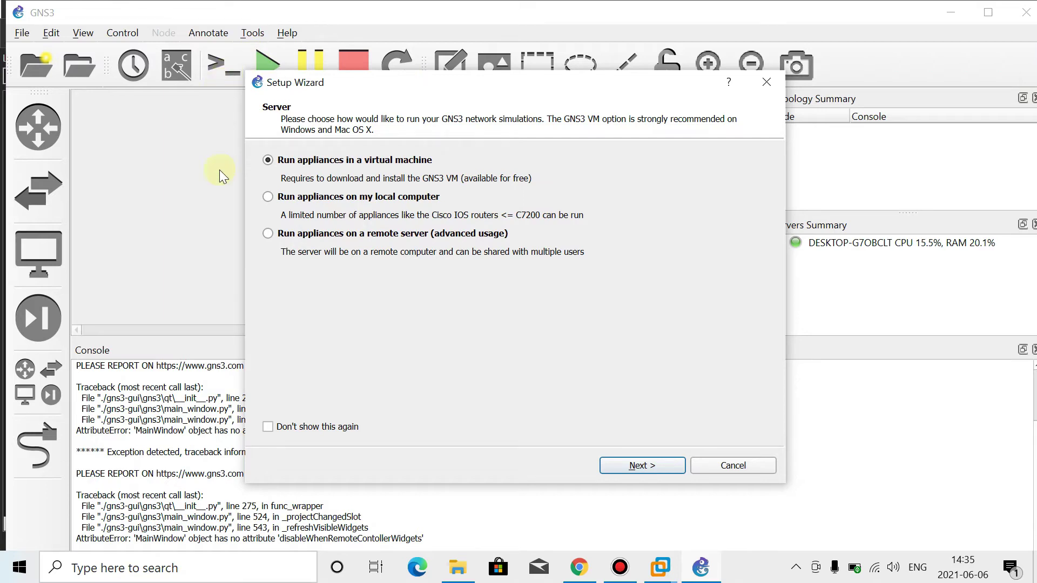
pyautogui.click(268, 426)
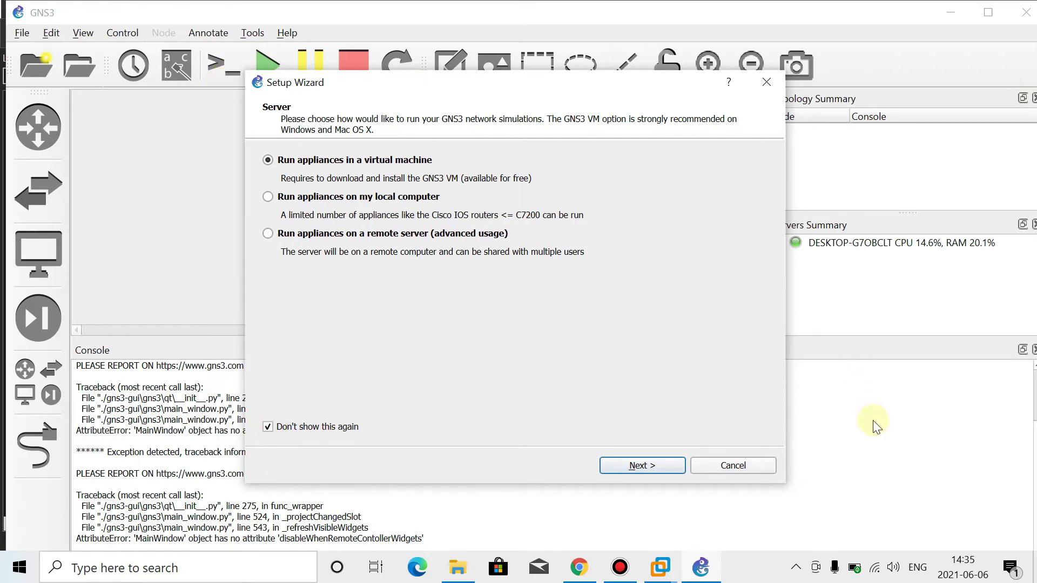
pyautogui.click(752, 465)
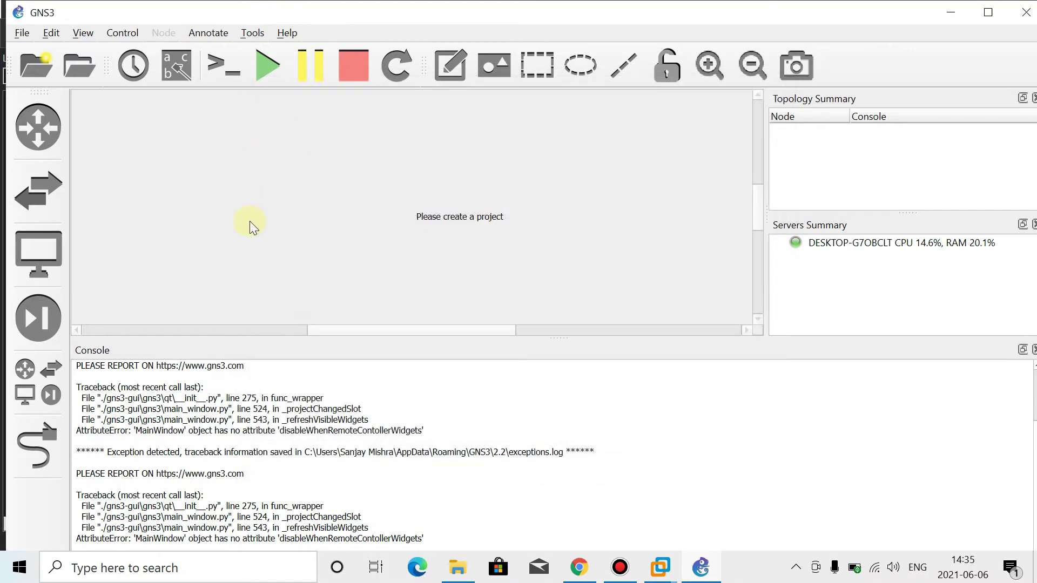
# Step: Enable the GNS3 VM in the GNS3 preferences, apply it so the VM starts in VMware Workstation, and close the preferences
pyautogui.click(50, 32)
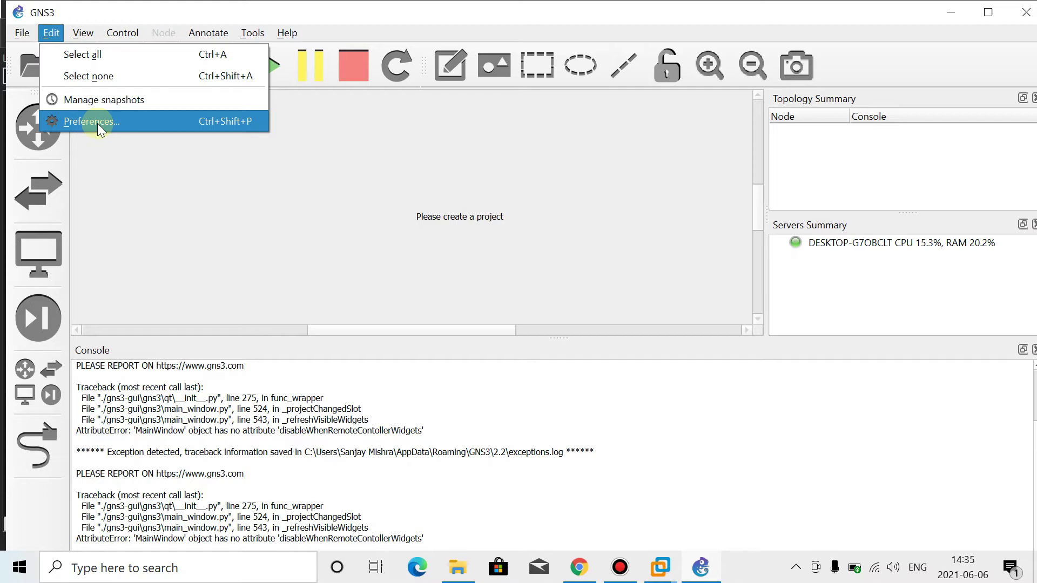
pyautogui.click(76, 123)
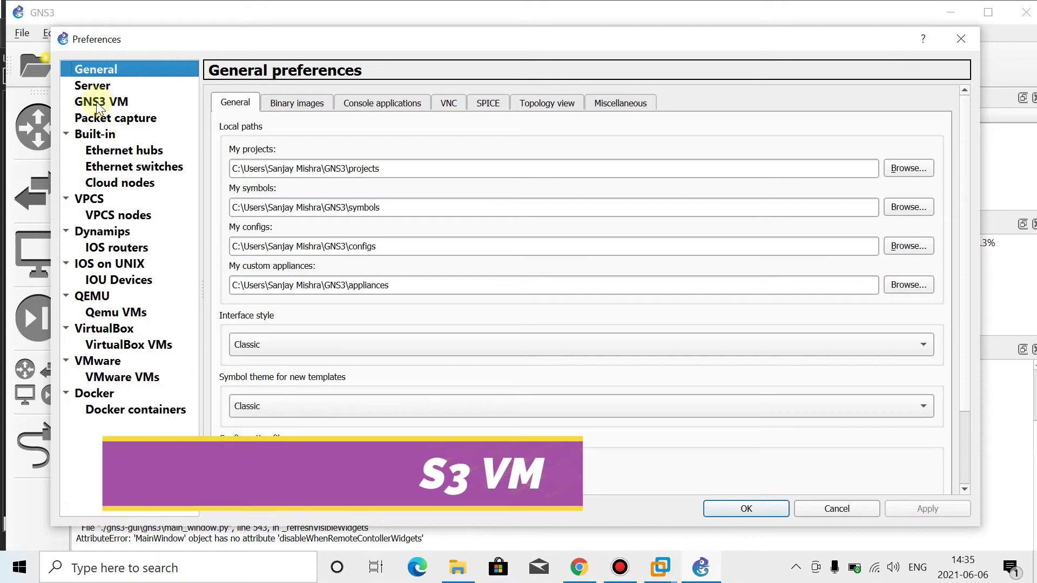
pyautogui.click(98, 104)
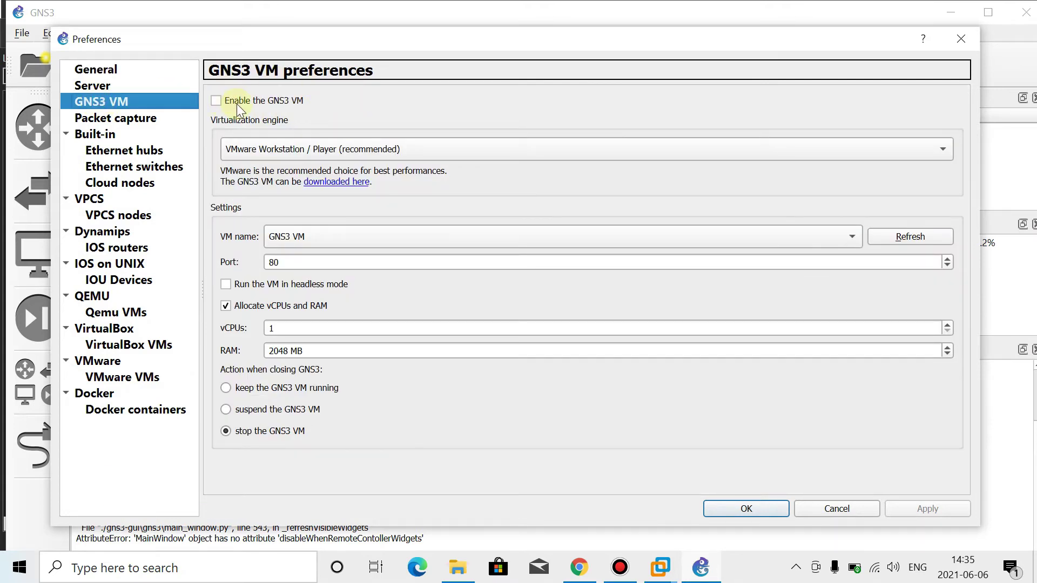
pyautogui.click(216, 101)
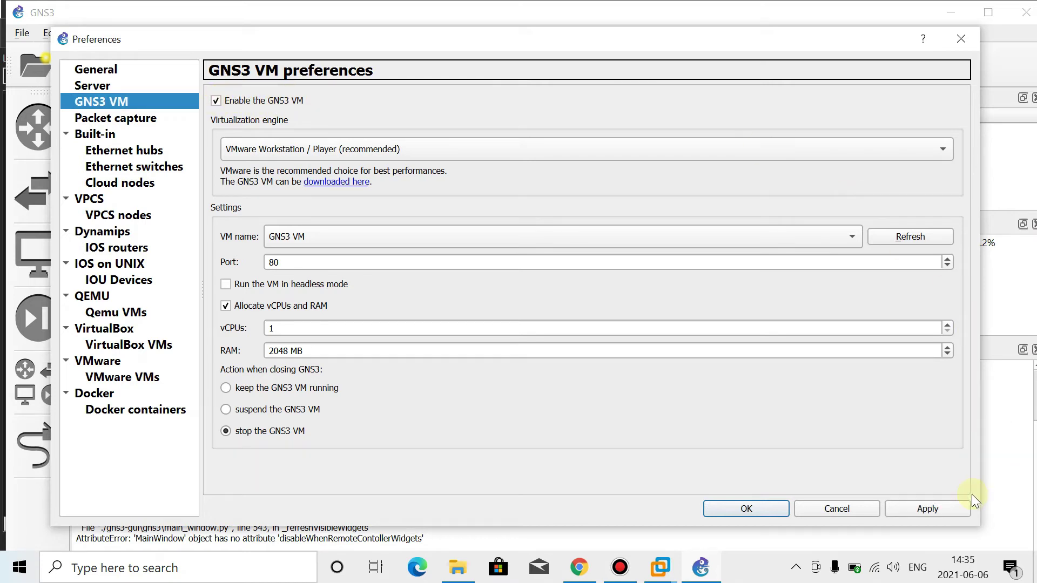
pyautogui.click(920, 512)
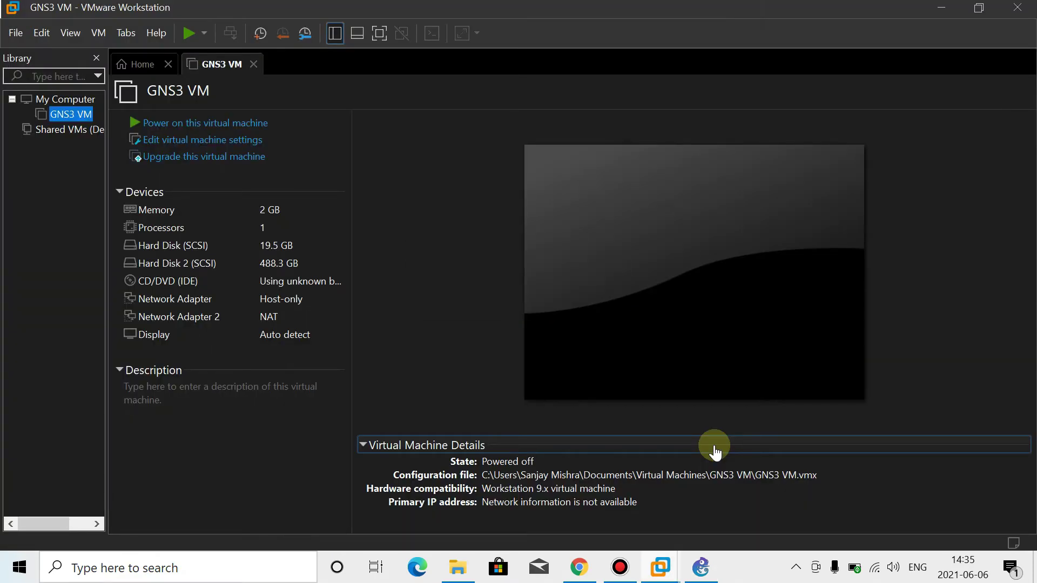
pyautogui.hotkey('ctrl', 'b')
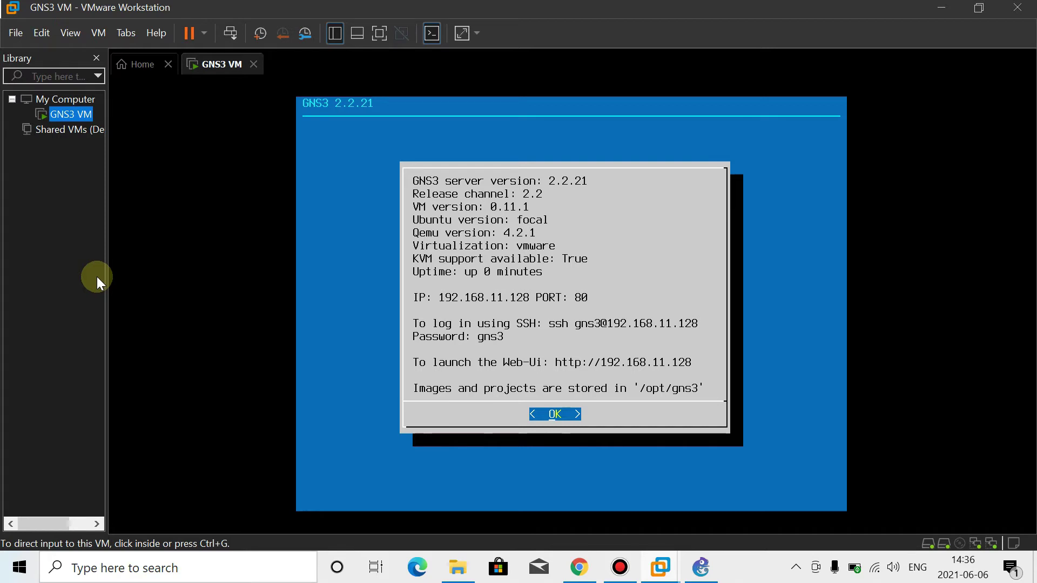
pyautogui.click(701, 567)
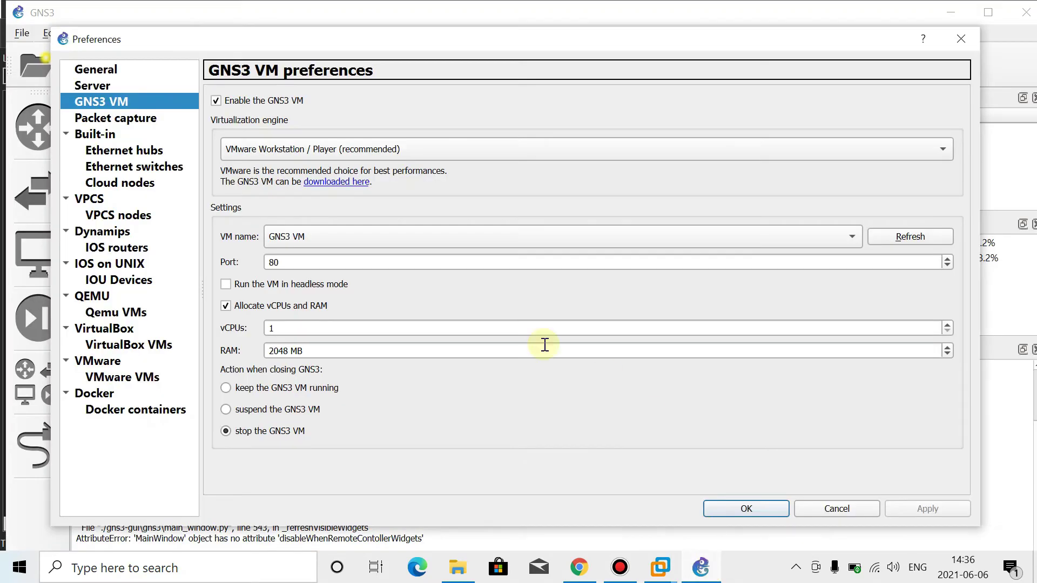
pyautogui.click(763, 514)
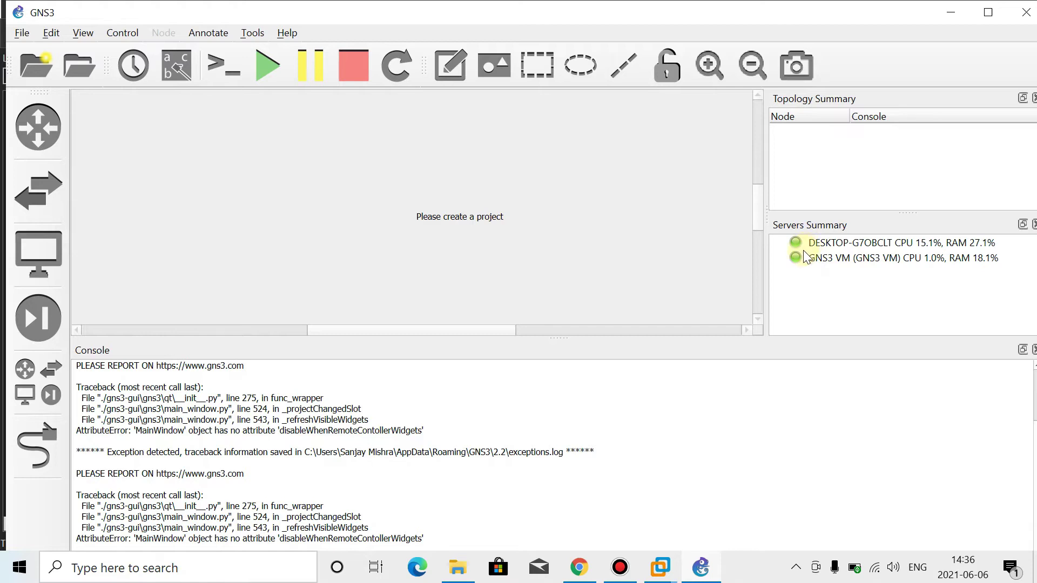
# Step: Open the GNS3 general preferences, set the interface style to Charcoal, and apply it
pyautogui.moveTo(804, 258)
pyautogui.click(49, 32)
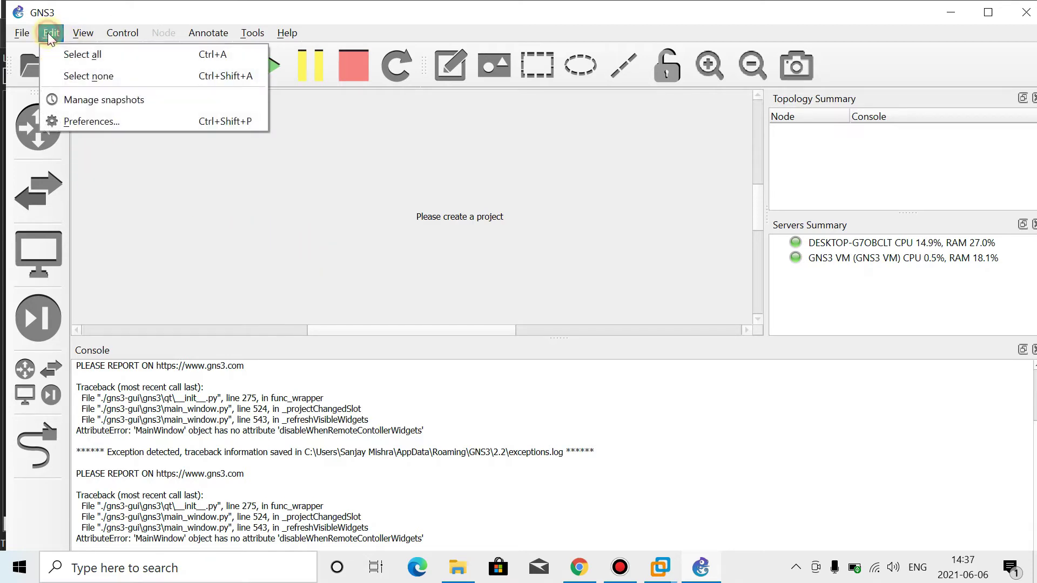
pyautogui.click(67, 125)
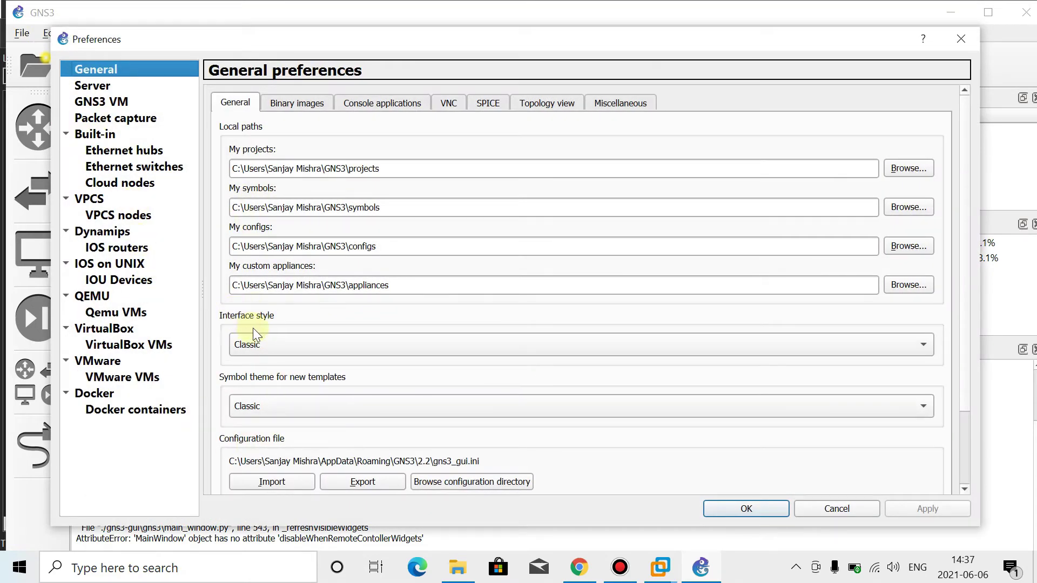
pyautogui.click(277, 349)
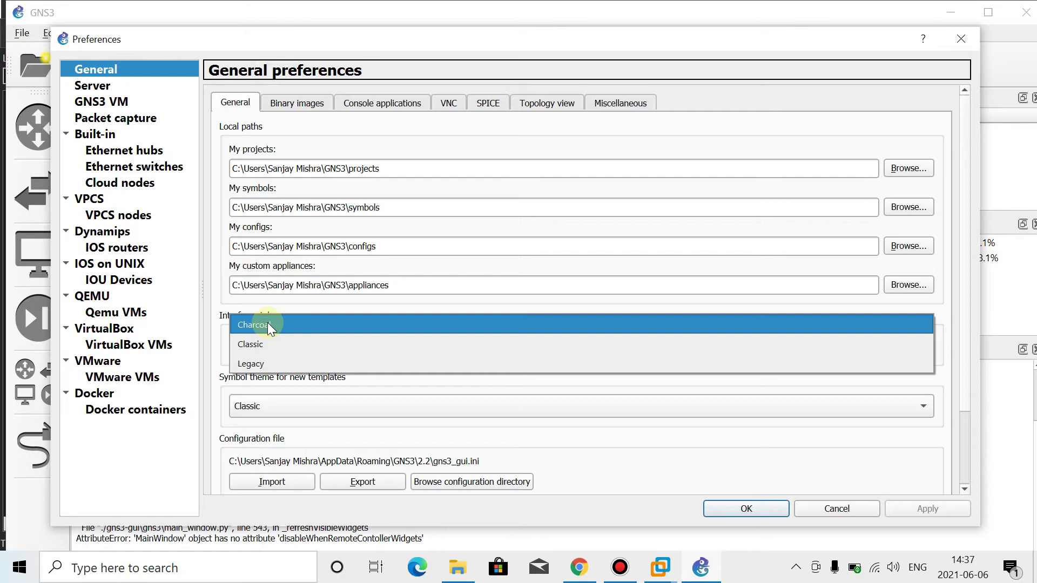
pyautogui.click(267, 323)
pyautogui.click(927, 510)
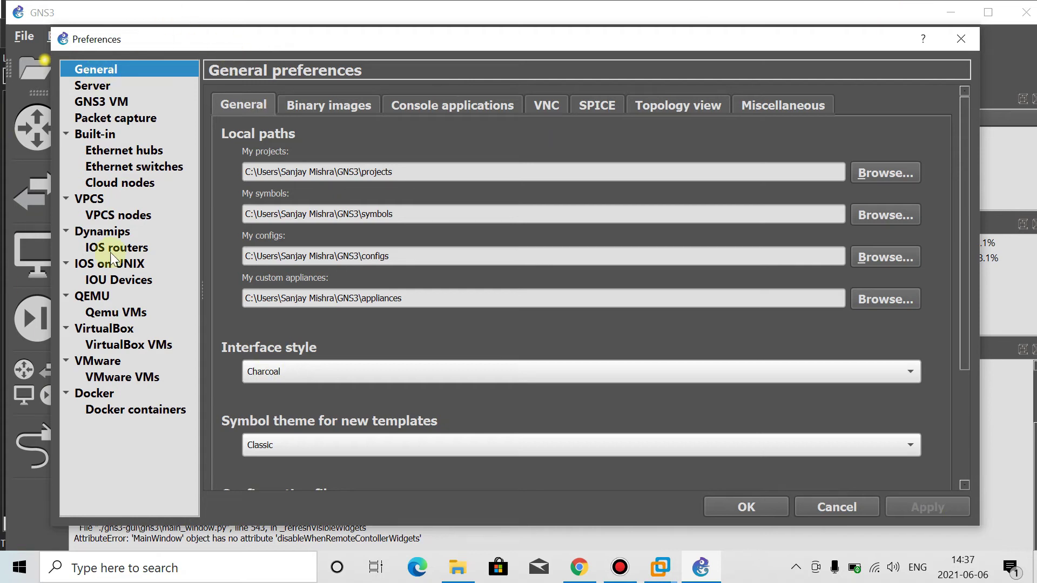
# Step: Set the interface style to Legacy, apply it, and close the preferences
pyautogui.click(270, 372)
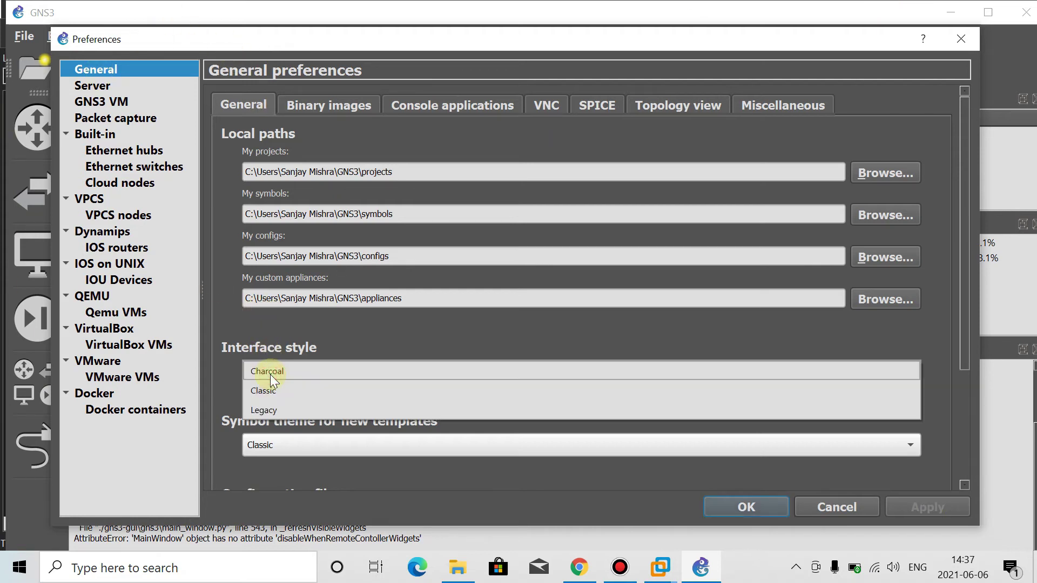
pyautogui.click(271, 409)
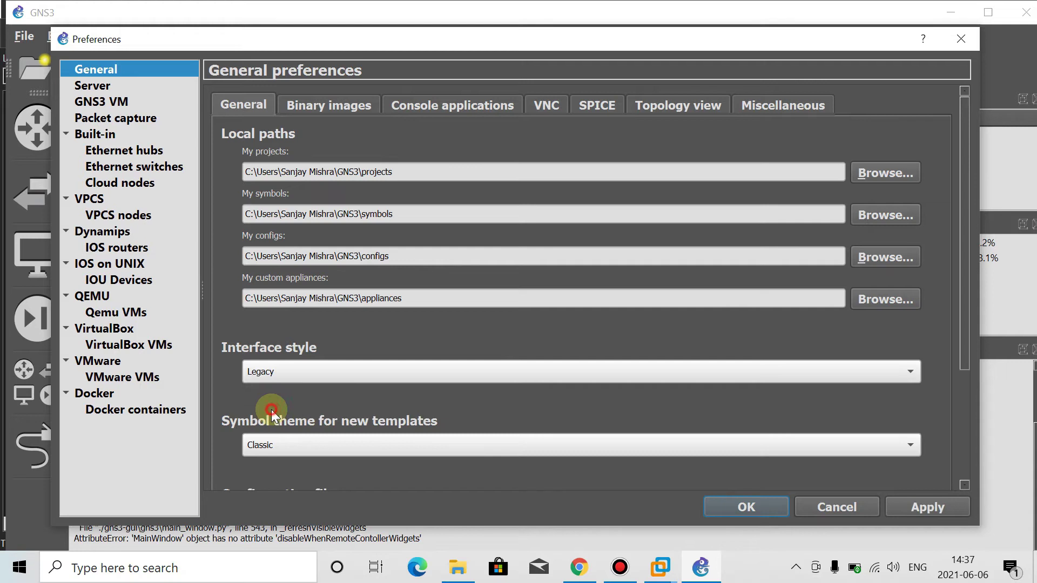
pyautogui.click(943, 506)
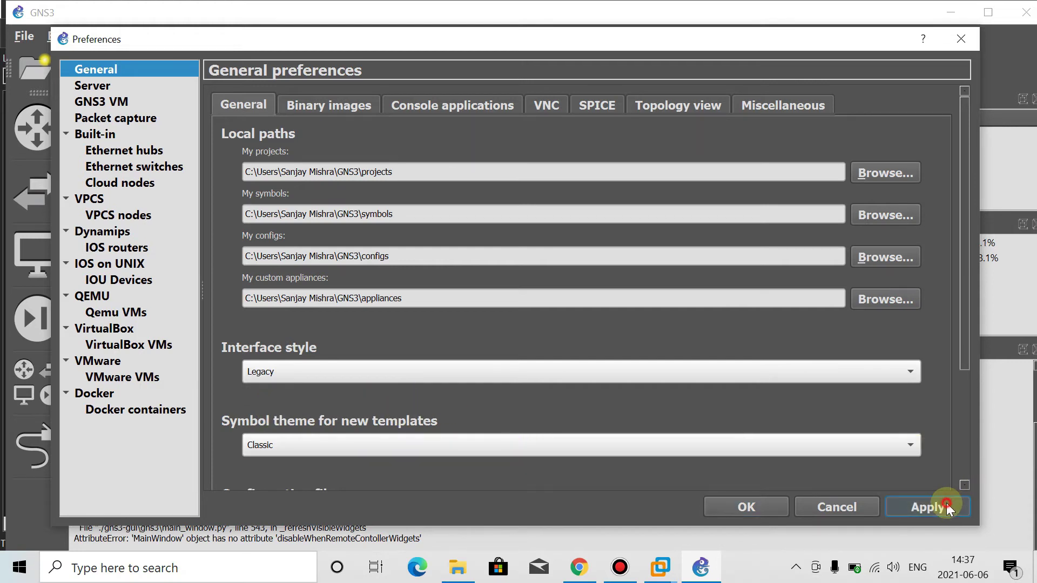
pyautogui.click(734, 515)
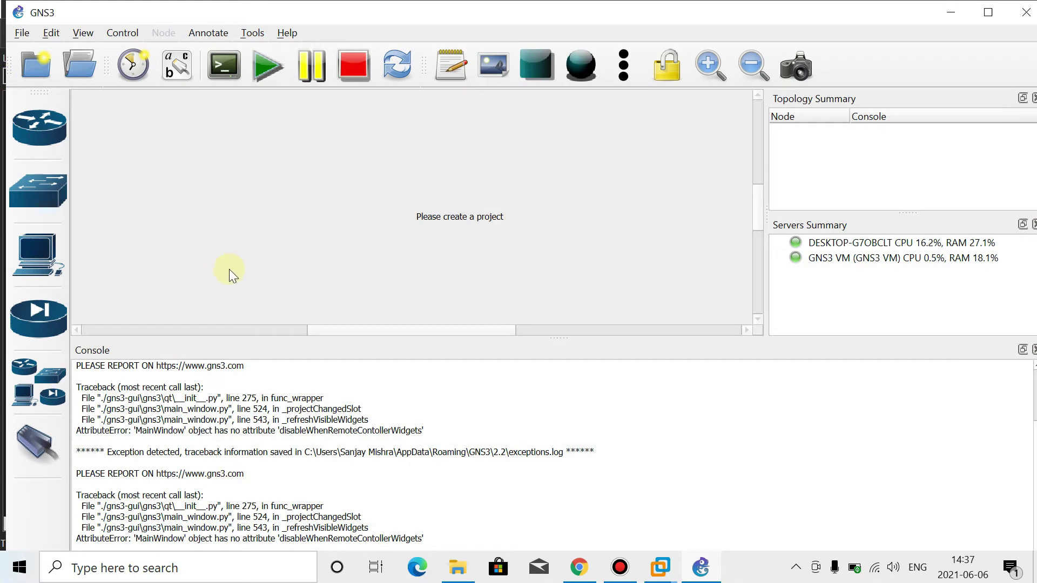
# Step: Review the interface style and symbol theme settings in the general preferences, making no changes, and close the dialog
pyautogui.click(52, 34)
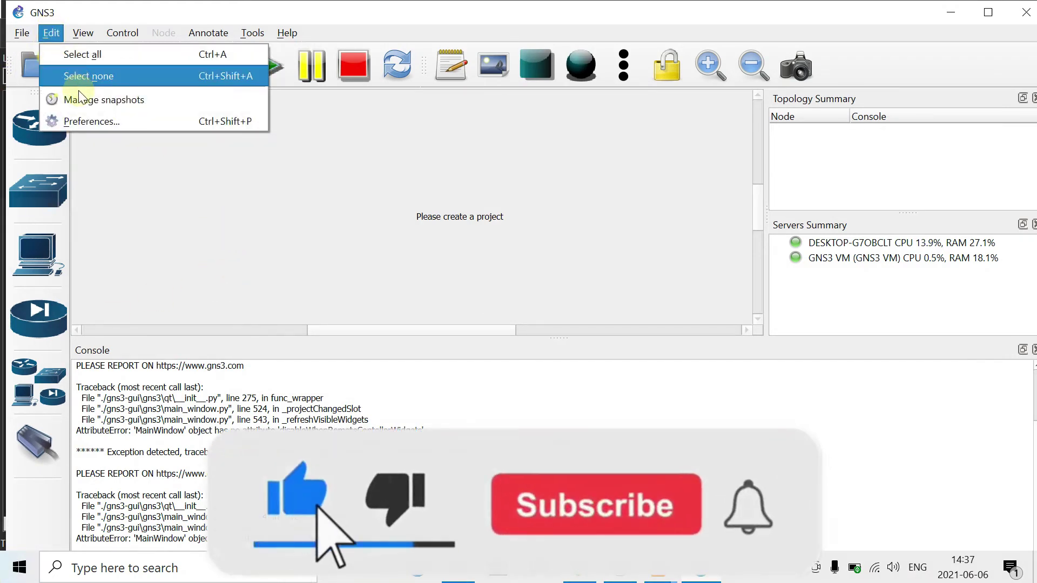
pyautogui.click(89, 122)
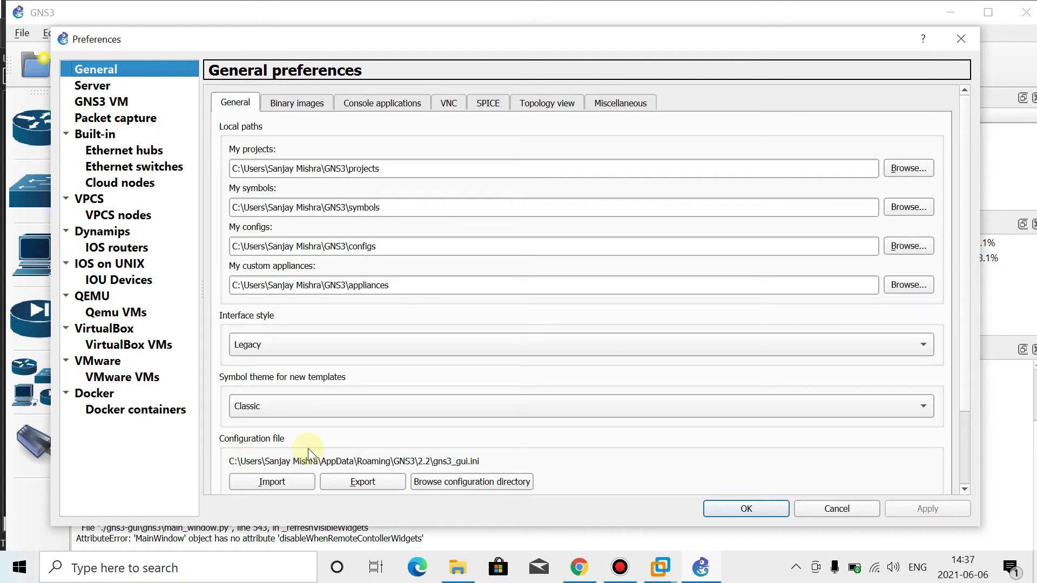
pyautogui.click(734, 507)
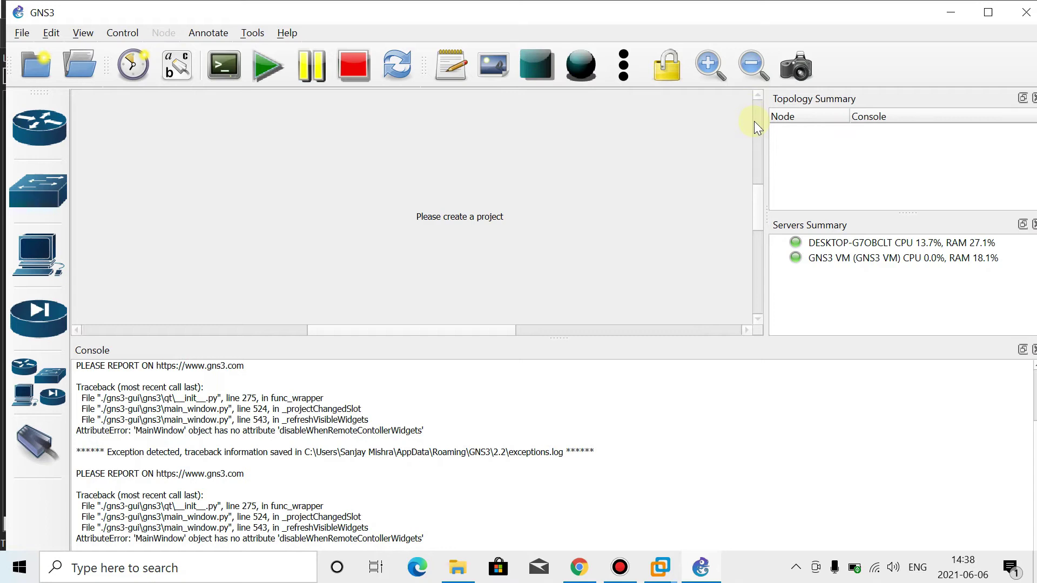
# Step: Switch to Chrome and open gns3mat.blogspot.com in a new tab
pyautogui.click(579, 567)
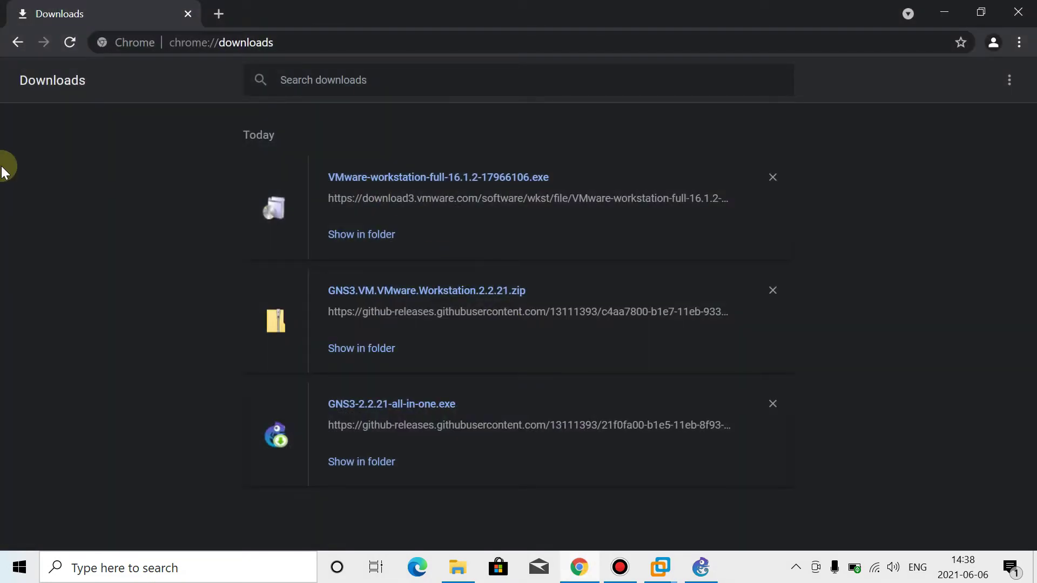
pyautogui.hotkey('ctrl', 't')
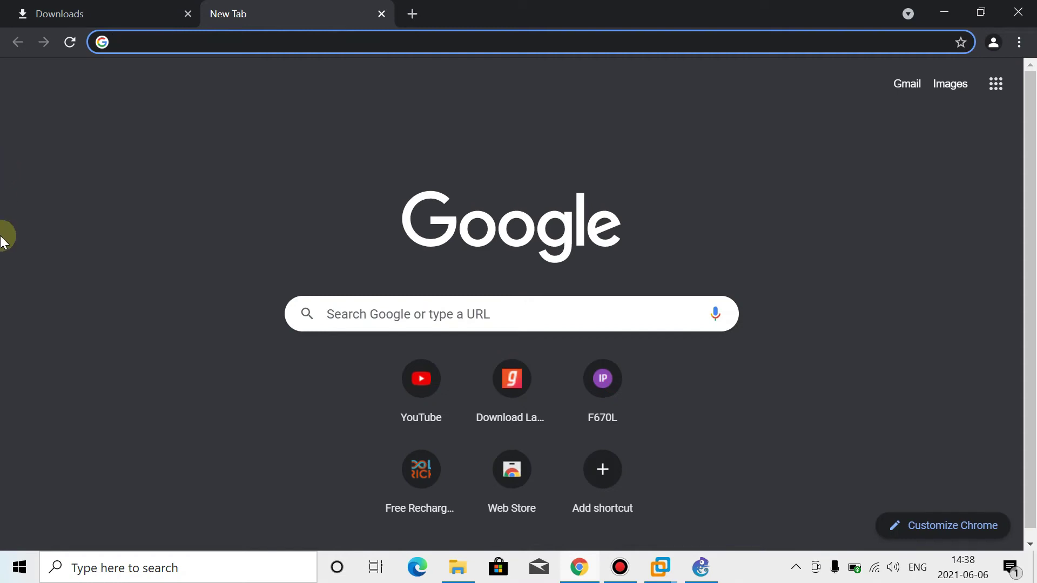
pyautogui.write('gns')
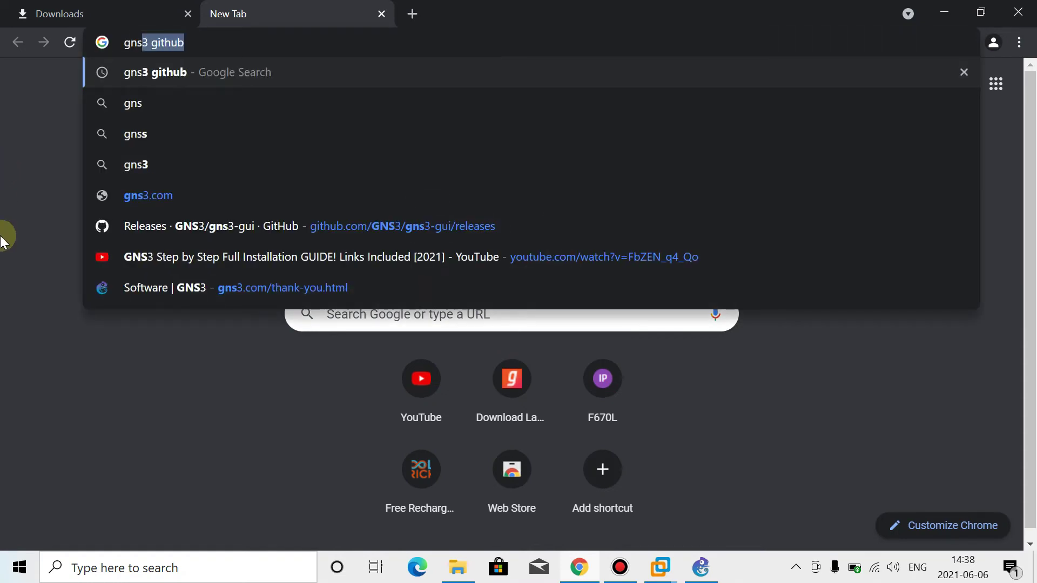
pyautogui.write('3mat.blogspot.co')
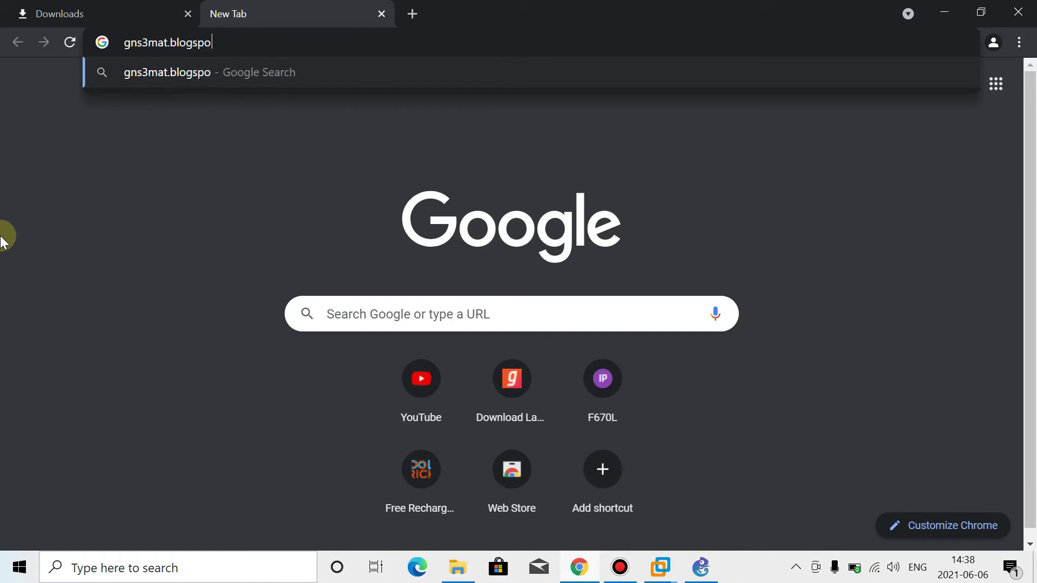
pyautogui.write('m')
pyautogui.press('Return')
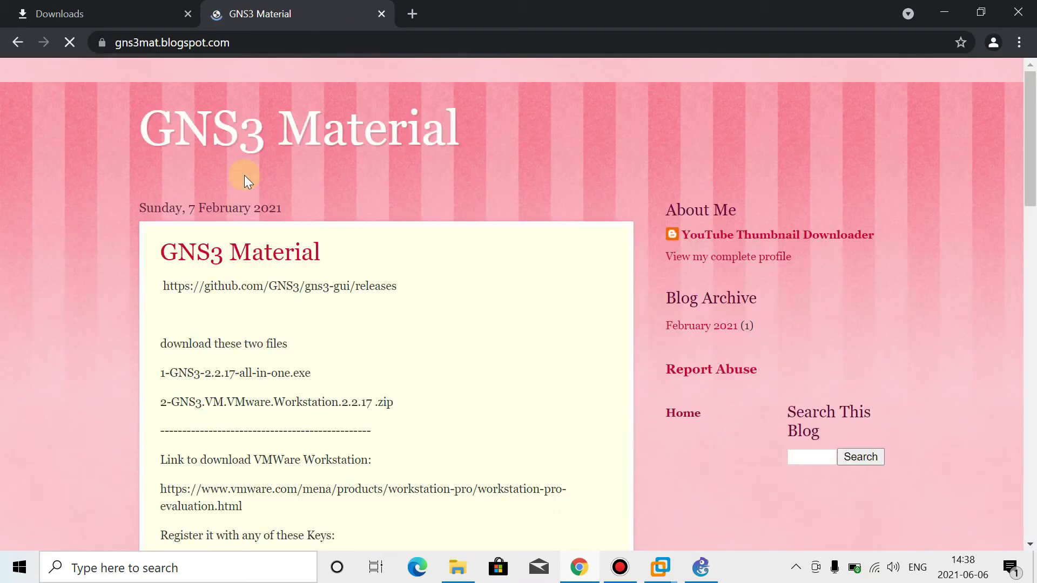
# Step: Copy the Google Drive link under "Download GNS3 Router and Switch Images" and open it in a new tab
pyautogui.scroll(-4, 102, 310)
pyautogui.scroll(-4, 101, 309)
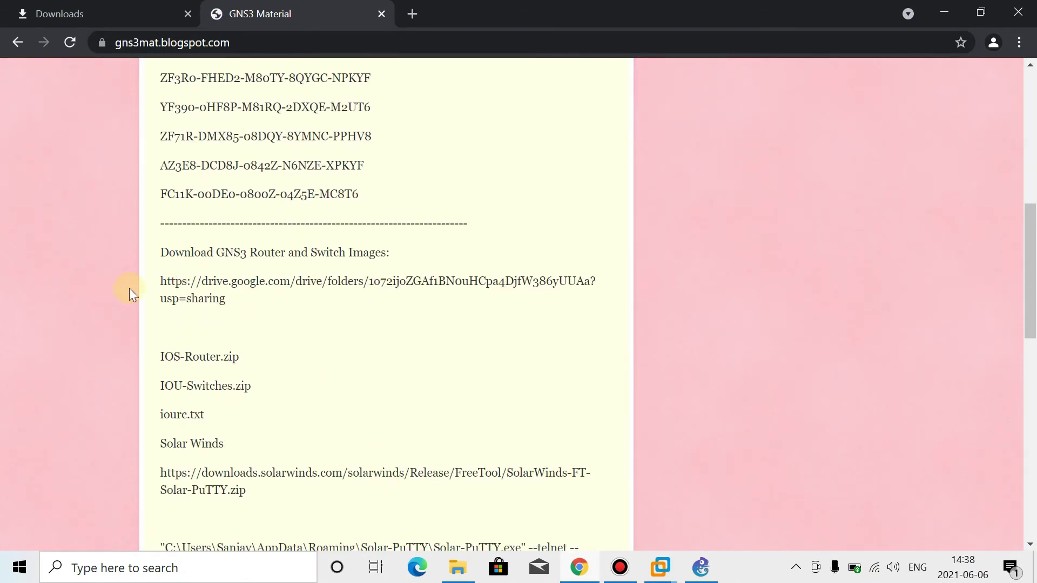
pyautogui.moveTo(162, 254); pyautogui.dragTo(343, 340)
pyautogui.click(343, 340)
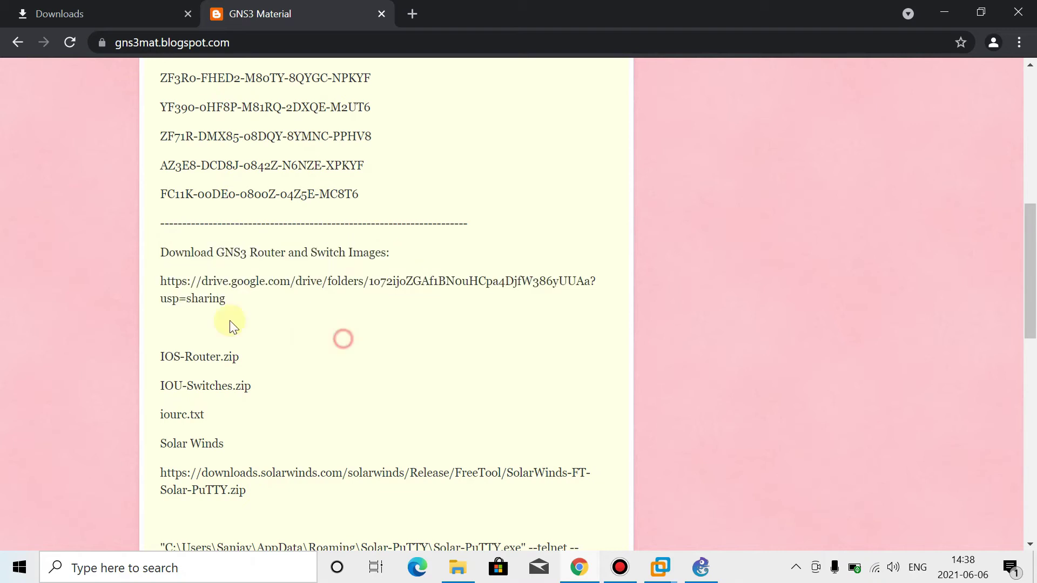
pyautogui.tripleClick(196, 281)
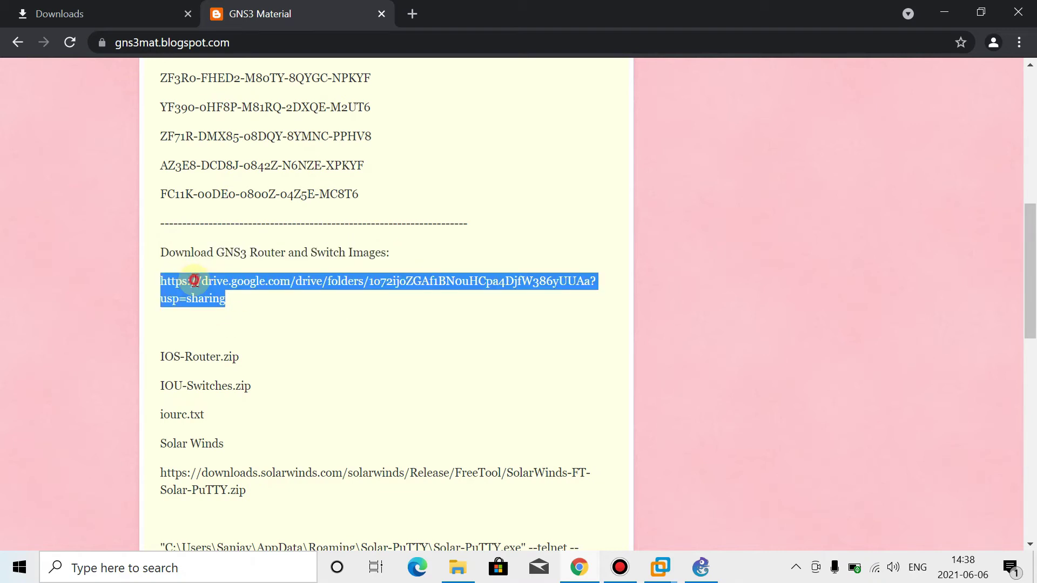
pyautogui.rightClick(193, 280)
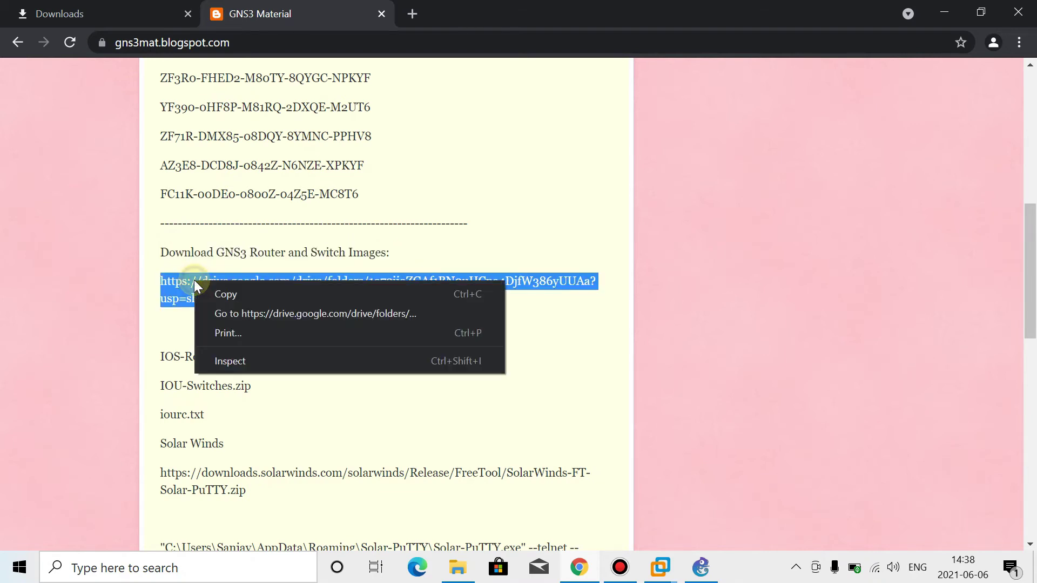
pyautogui.click(226, 294)
pyautogui.hotkey('ctrl', 't')
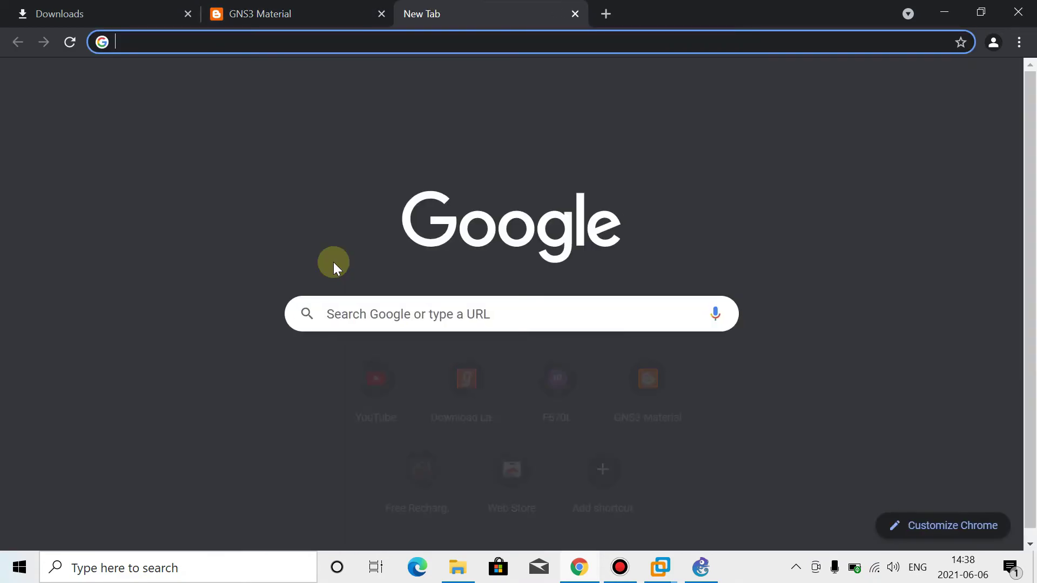
pyautogui.hotkey('ctrl', 'v')
pyautogui.press('Return')
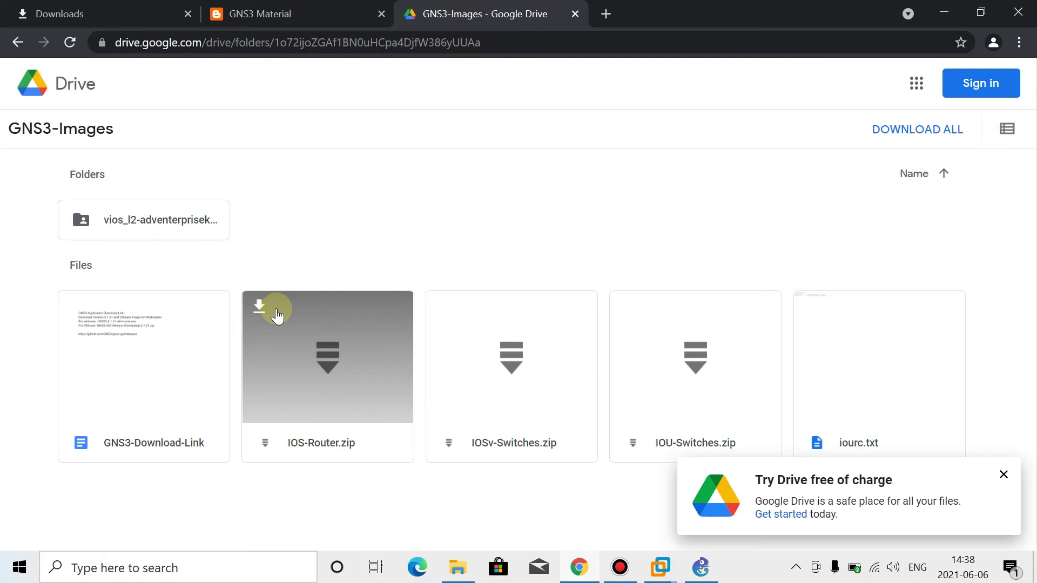
# Step: Download IOS-Router.zip, IOU-Switches.zip and iourc.txt from the GNS3-Images folder, accepting the unscanned archives, and show all downloads
pyautogui.click(259, 306)
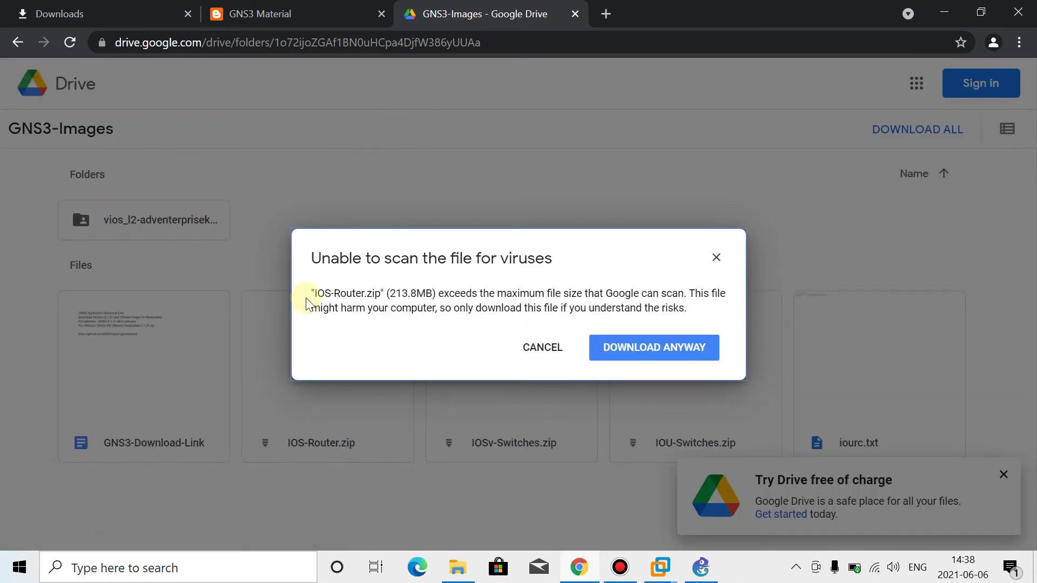
pyautogui.click(654, 348)
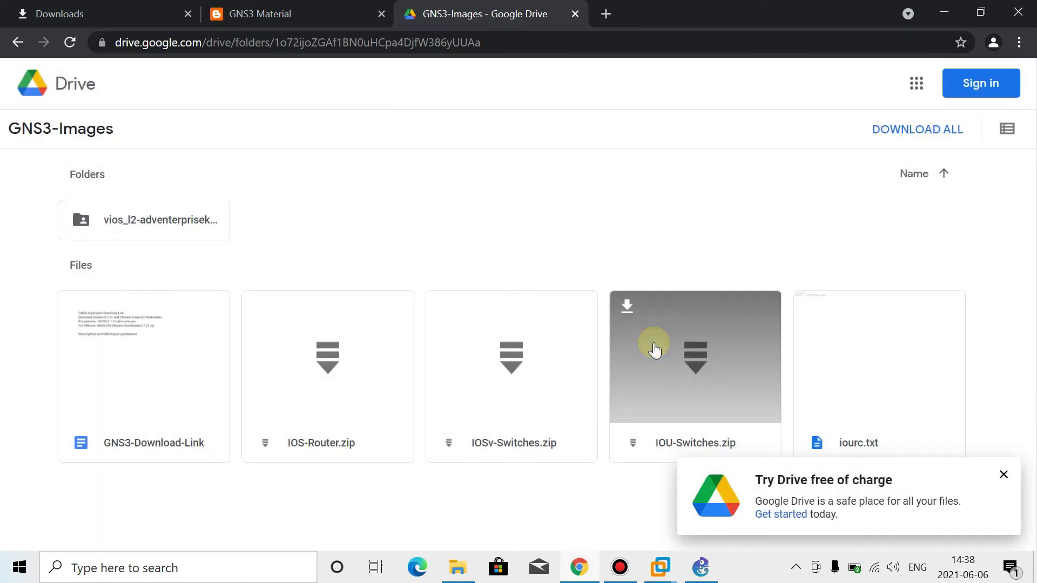
pyautogui.click(627, 306)
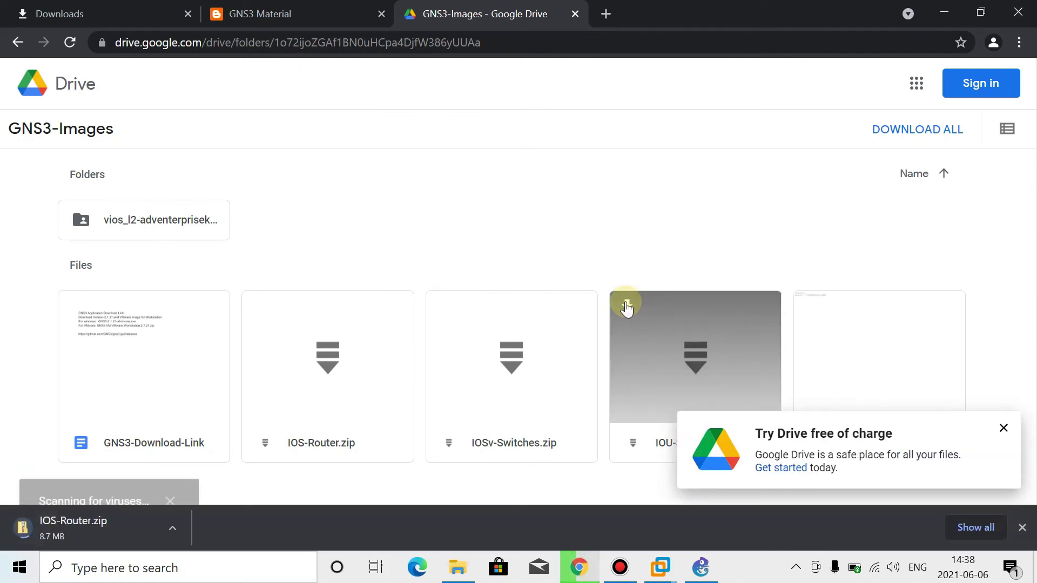
pyautogui.click(641, 336)
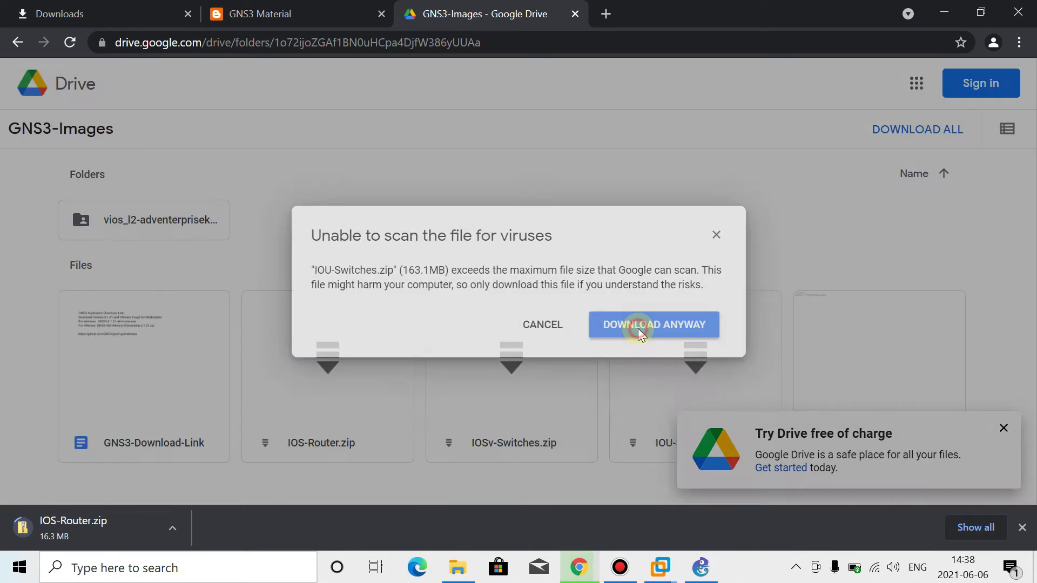
pyautogui.click(1004, 427)
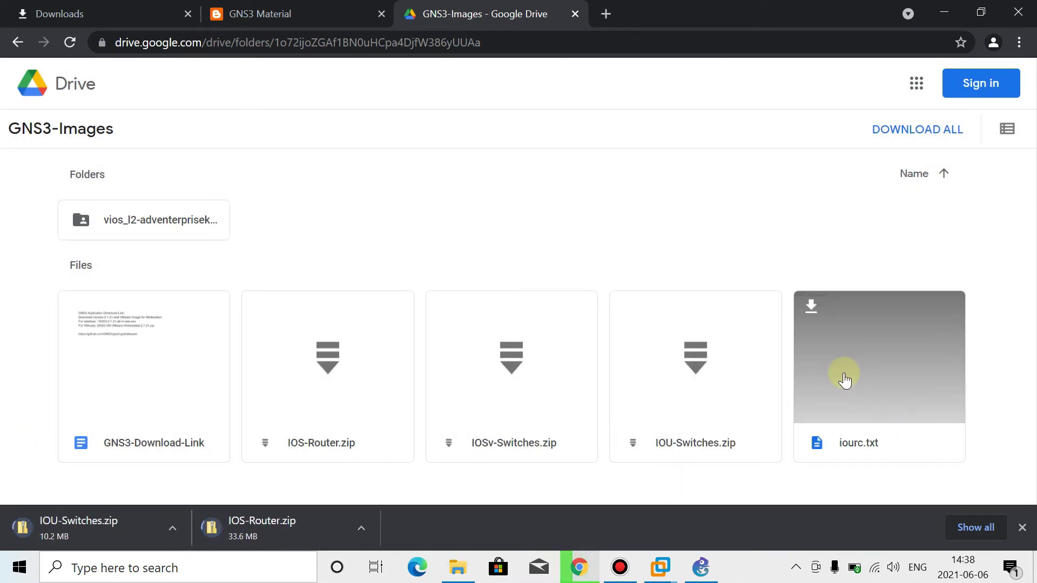
pyautogui.click(810, 308)
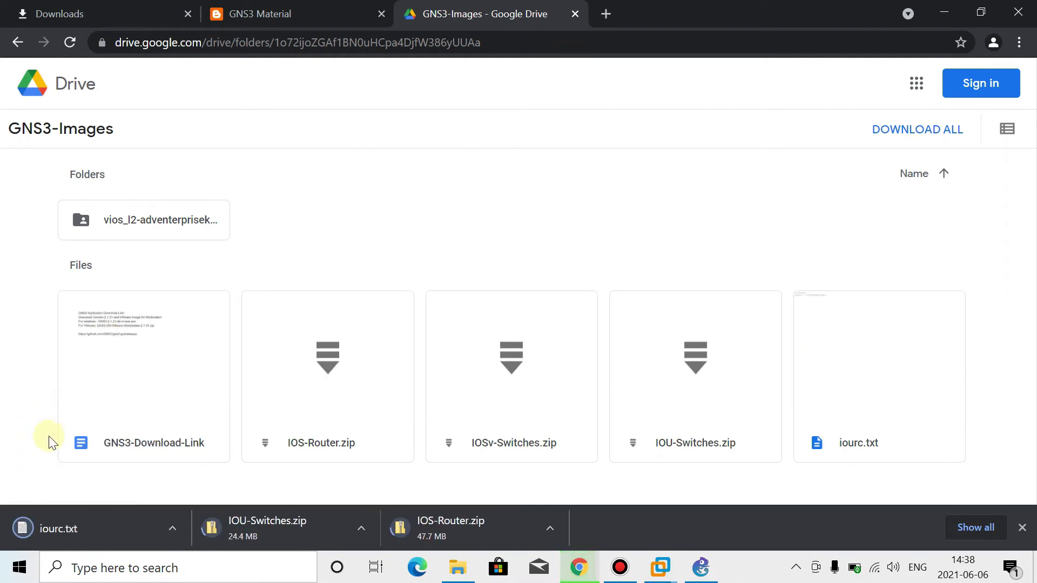
pyautogui.click(975, 527)
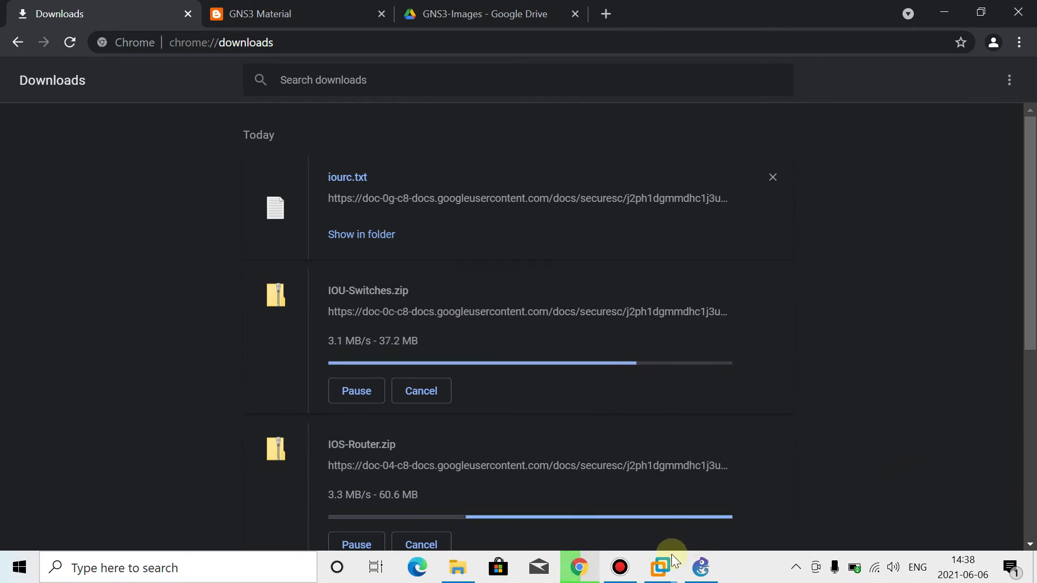
pyautogui.click(619, 567)
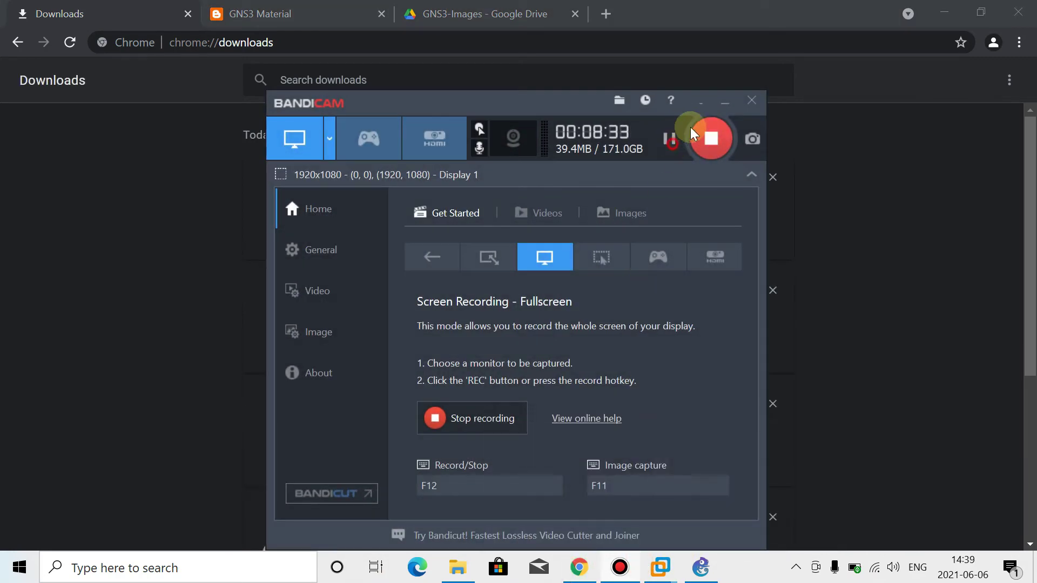
pyautogui.click(733, 101)
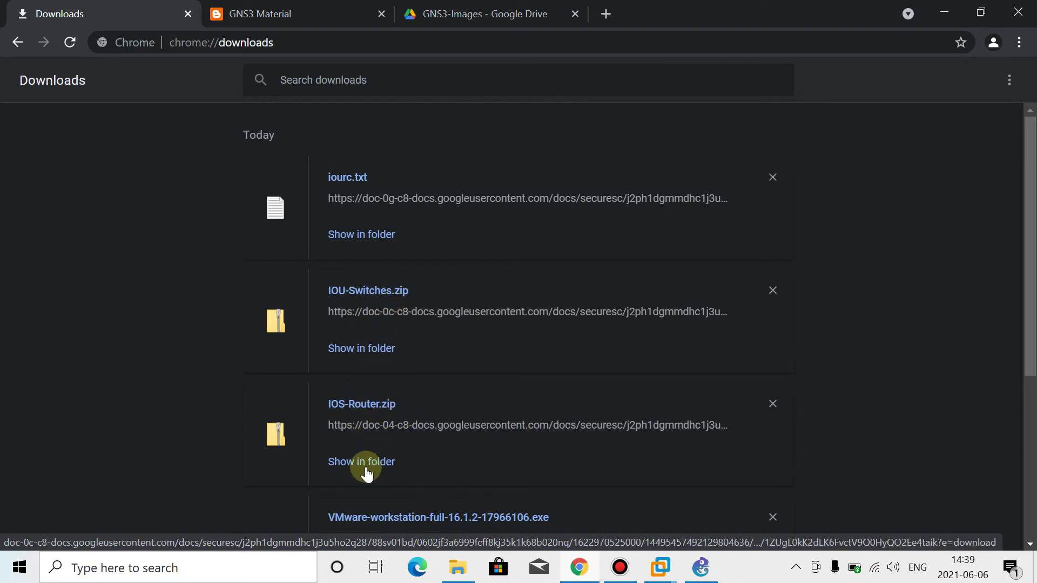
# Step: Show IOS-Router.zip in its download folder, extract it there with 7-Zip, and select the extracted IOS-Router folder
pyautogui.click(343, 468)
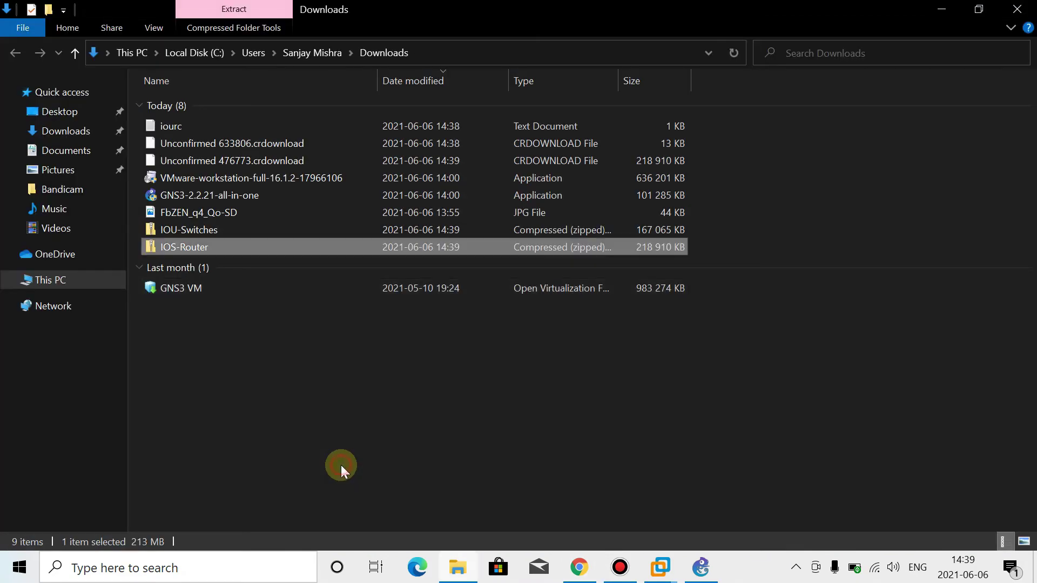
pyautogui.rightClick(212, 252)
pyautogui.moveTo(277, 267)
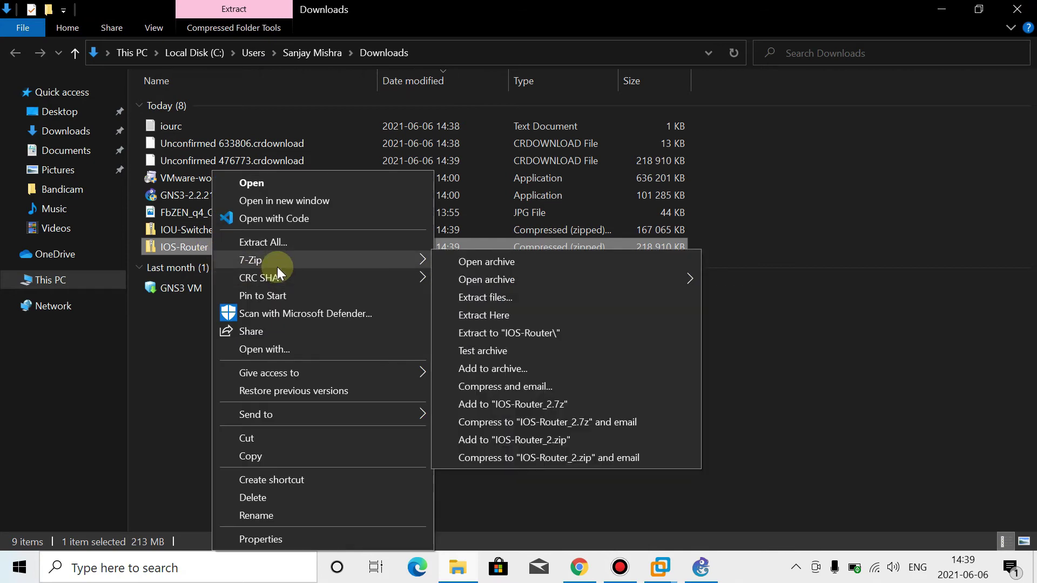
pyautogui.click(463, 315)
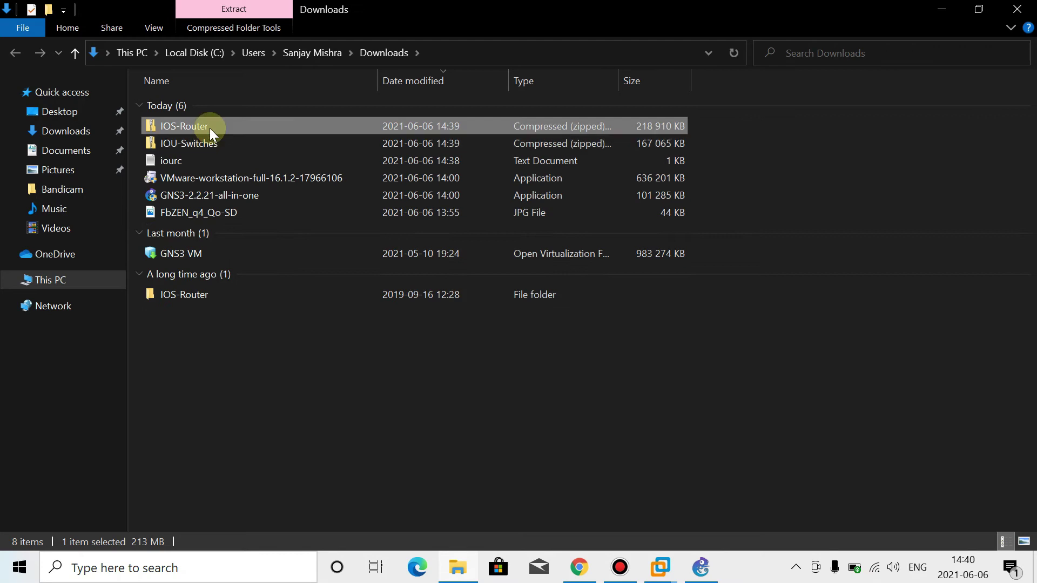
pyautogui.click(209, 295)
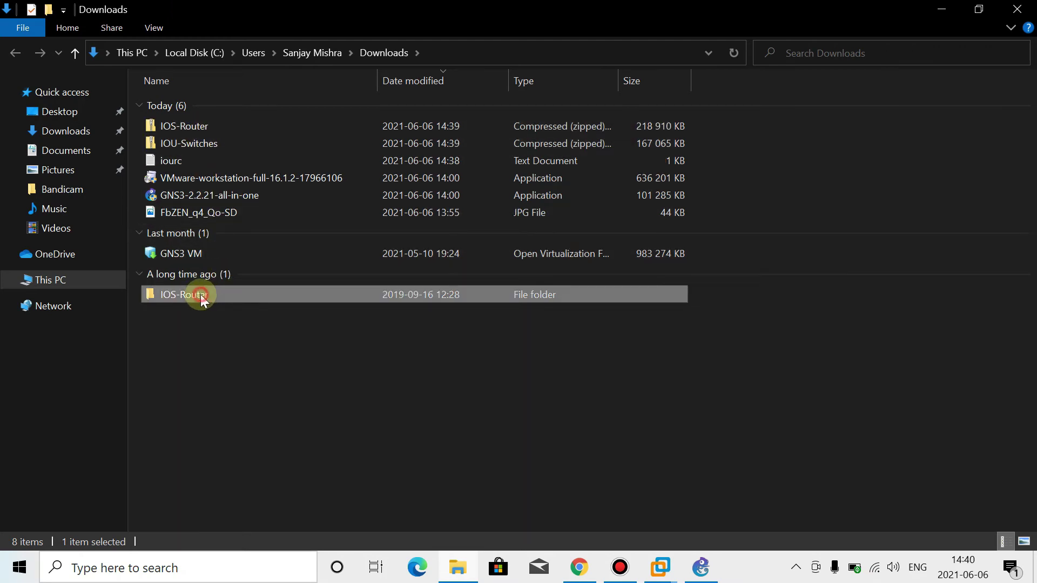
# Step: Extract the IOU-Switches archive in the Downloads folder with 7-Zip
pyautogui.click(220, 139)
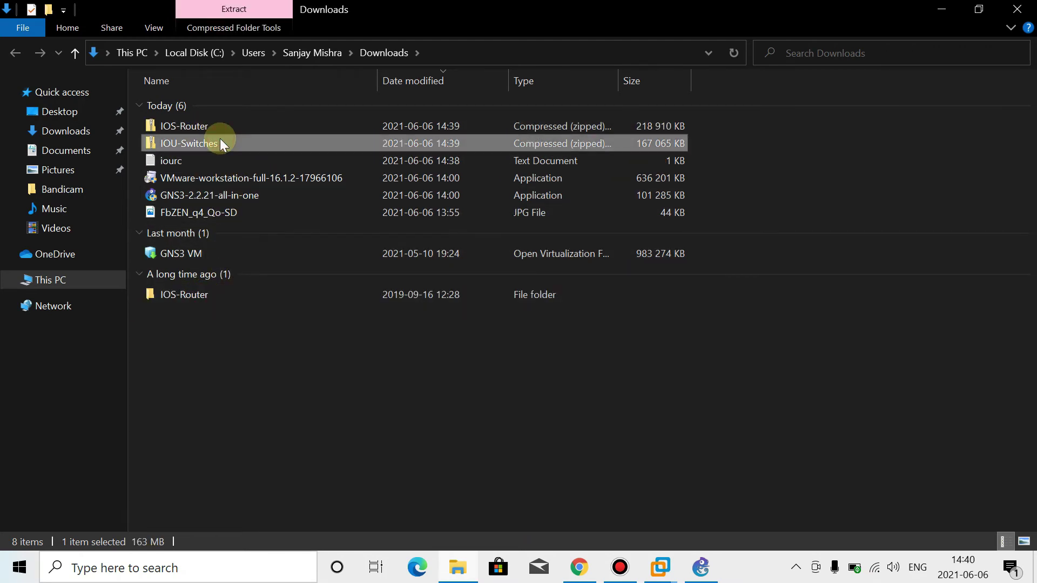
pyautogui.rightClick(222, 140)
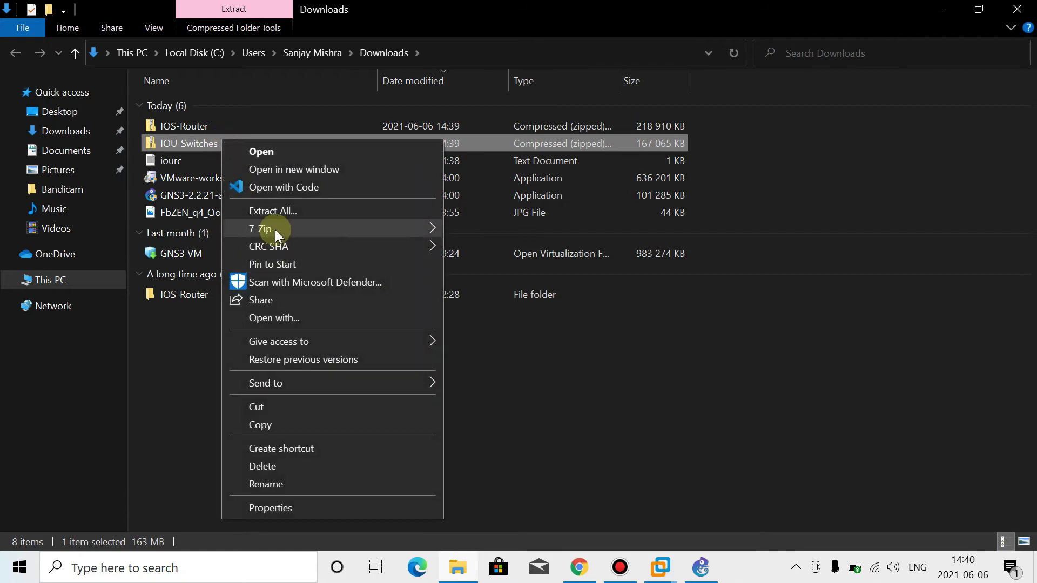
pyautogui.moveTo(274, 229)
pyautogui.click(520, 283)
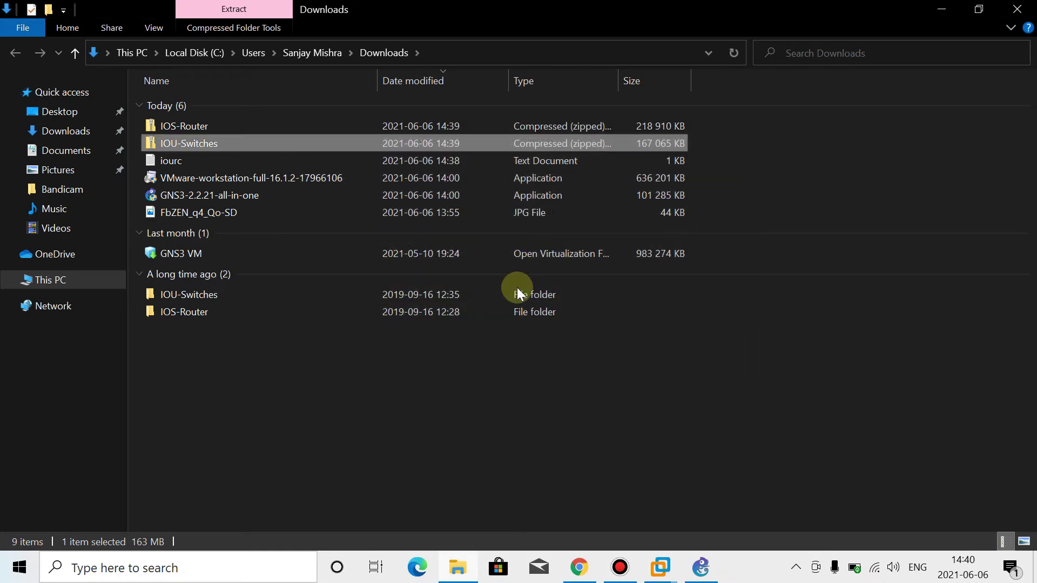
pyautogui.click(612, 577)
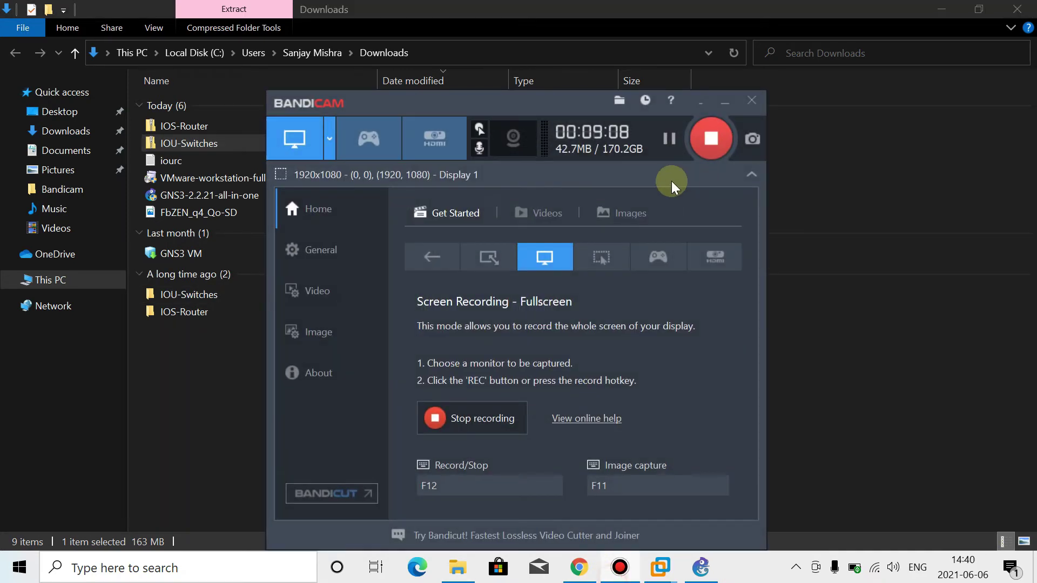
pyautogui.click(723, 110)
pyautogui.click(773, 362)
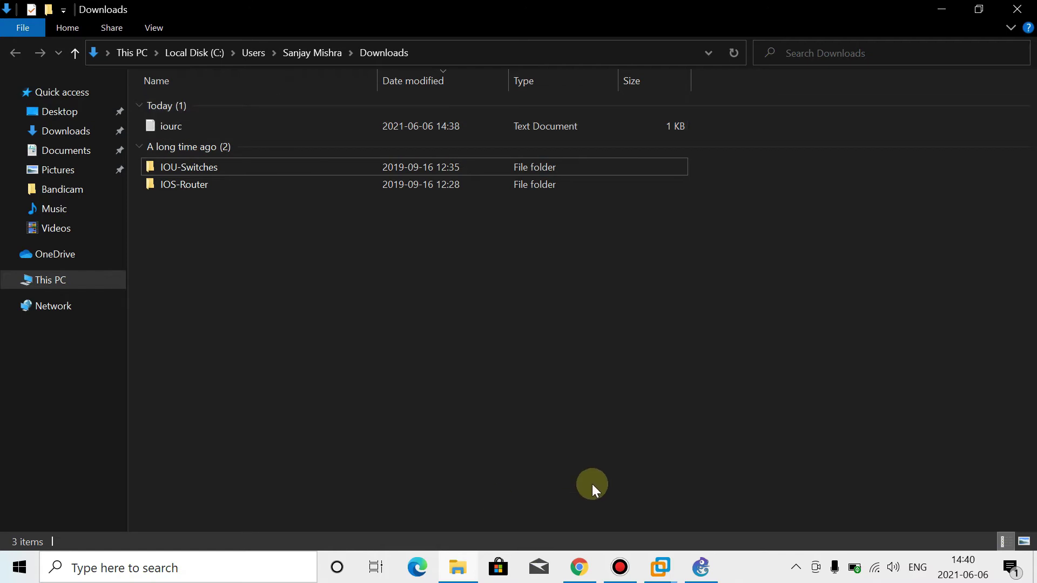
# Step: Switch to GNS3 and start a new IOS router template in the preferences, set to run on the local computer
pyautogui.click(701, 566)
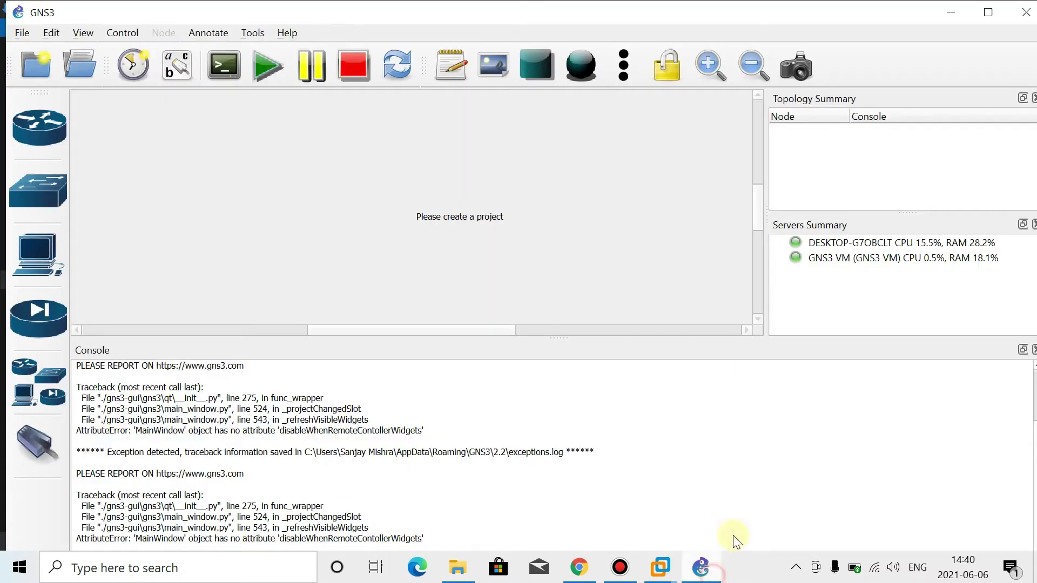
pyautogui.click(54, 37)
pyautogui.click(82, 112)
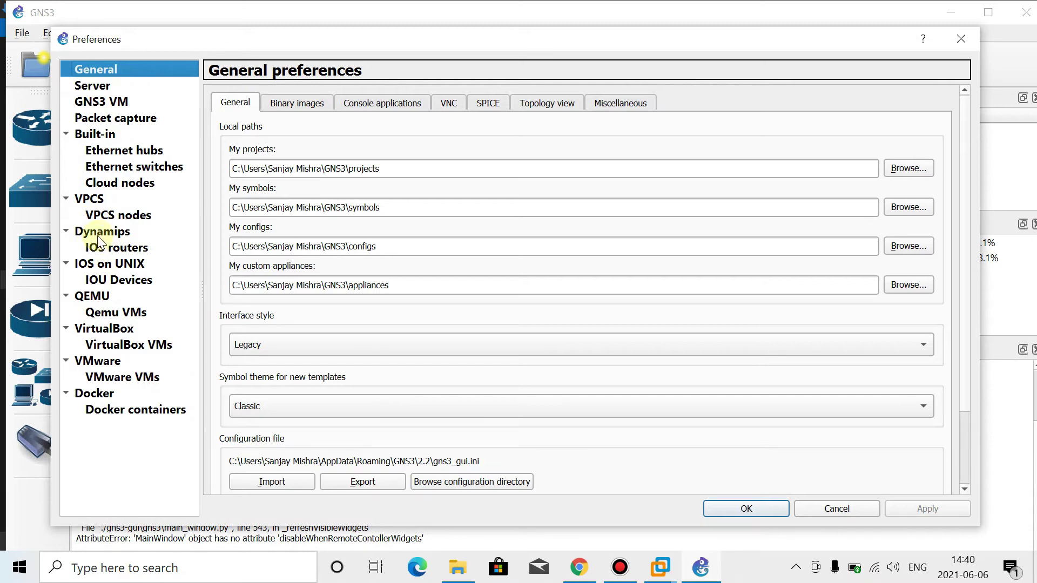
pyautogui.click(111, 248)
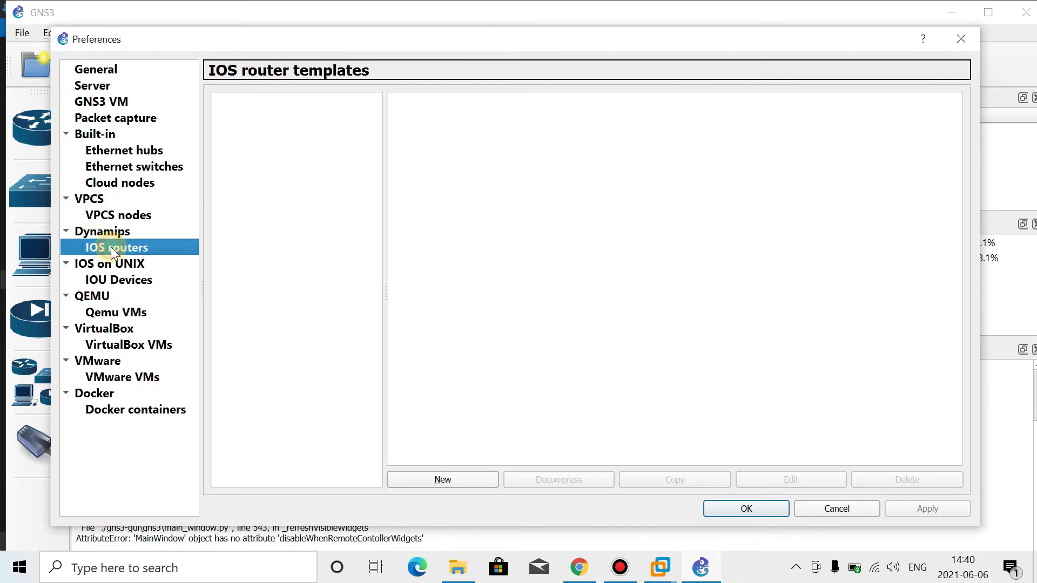
pyautogui.click(461, 480)
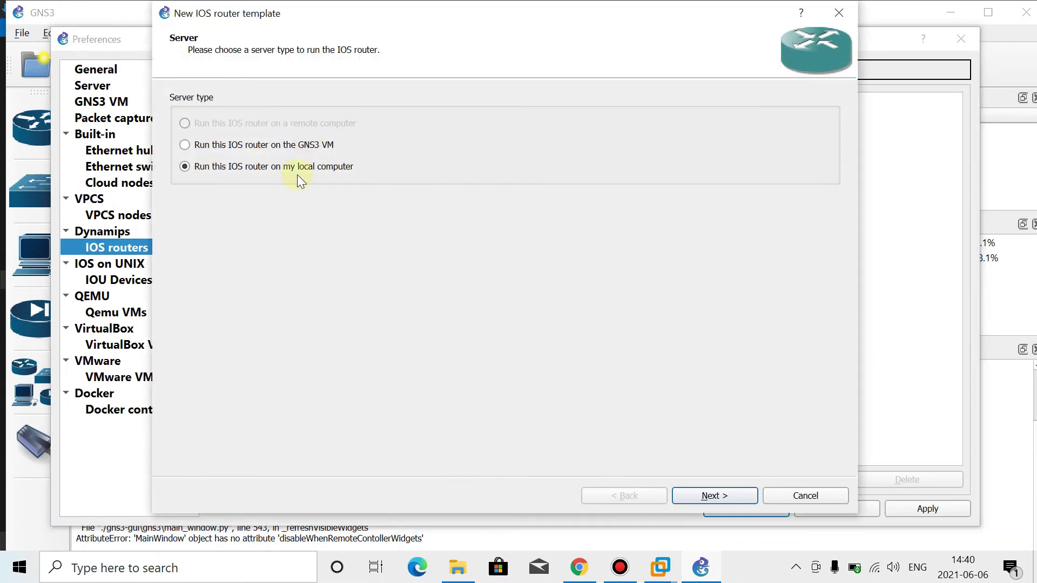
pyautogui.click(727, 498)
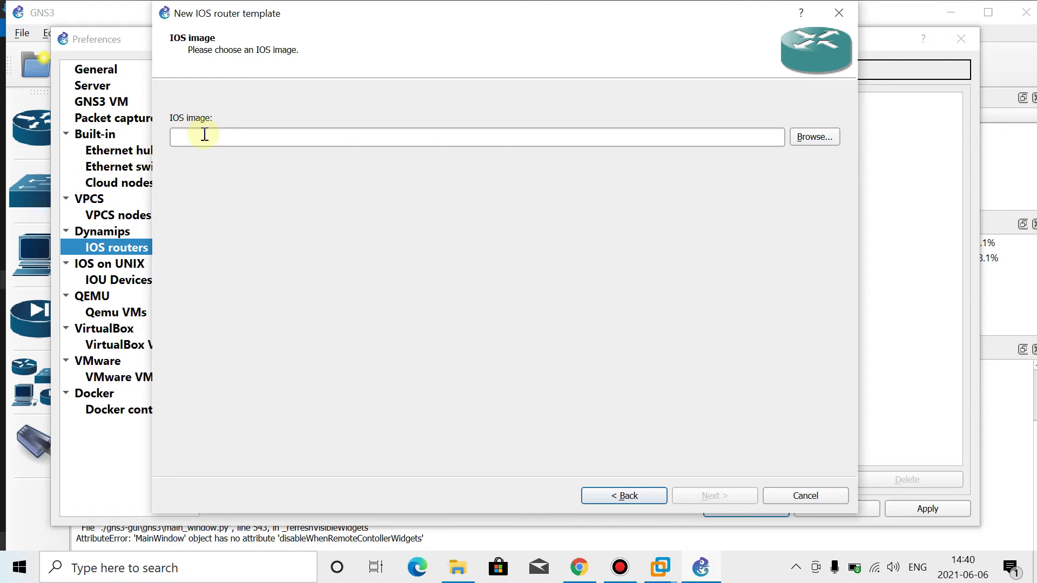
# Step: Use c7200-adventerprisek9_sna-mz.150-1.M.image from Downloads\IOS-Router, copy it to the default images directory, and continue to the network adapters
pyautogui.click(825, 137)
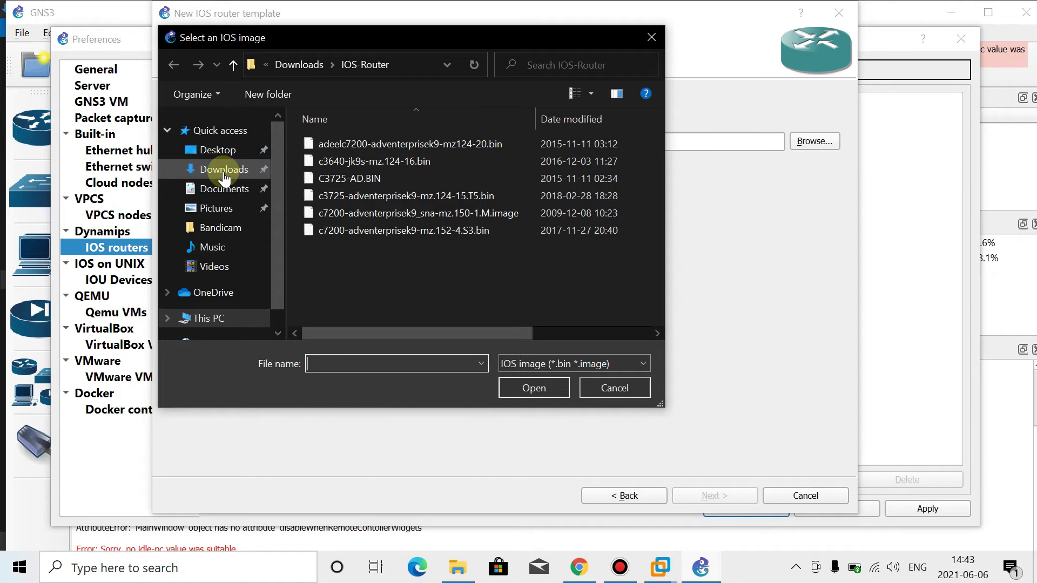
pyautogui.click(224, 171)
pyautogui.click(406, 183)
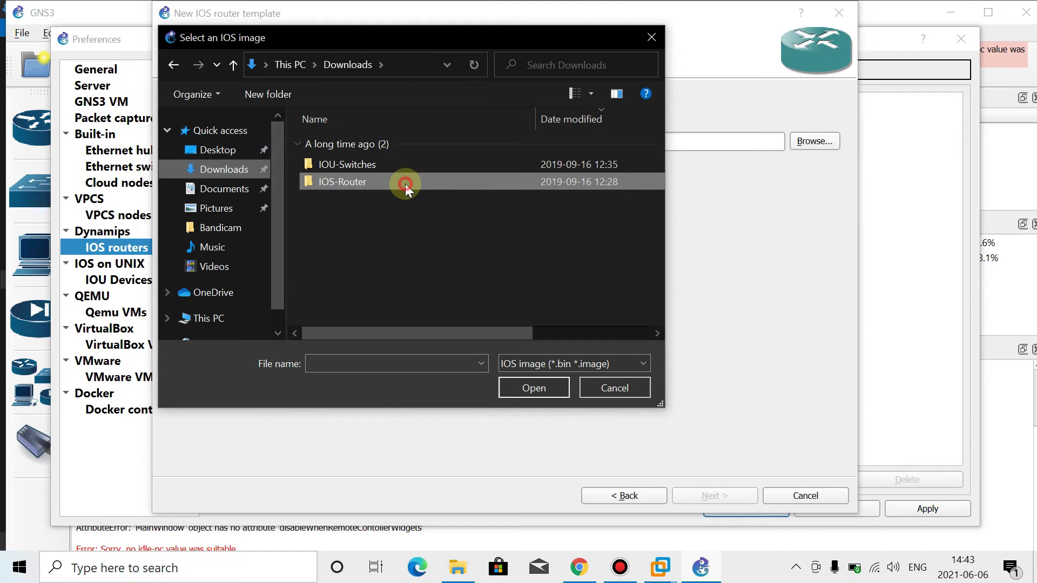
pyautogui.doubleClick(405, 184)
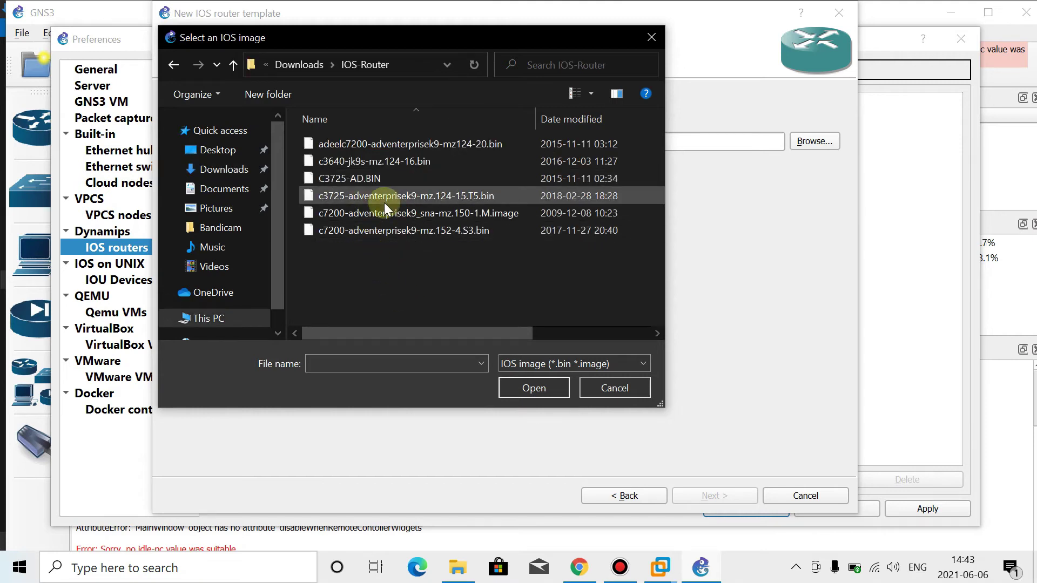
pyautogui.click(363, 215)
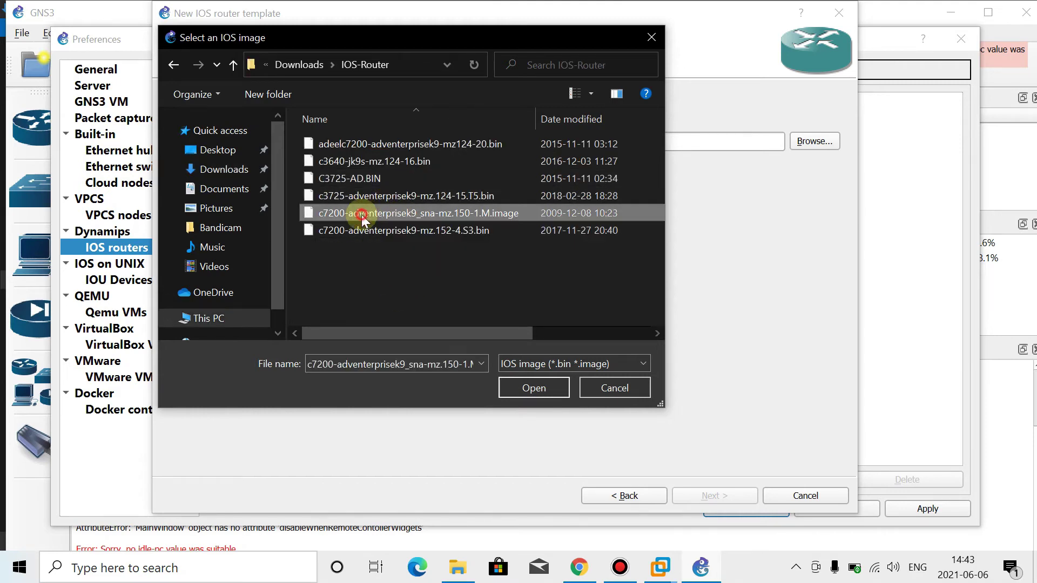
pyautogui.click(520, 388)
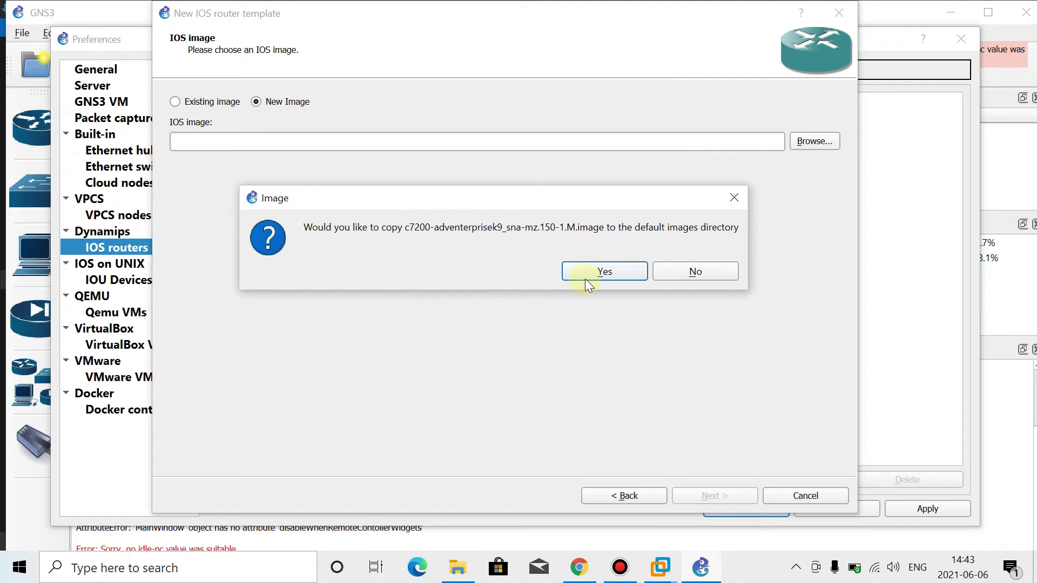
pyautogui.click(586, 273)
pyautogui.click(689, 491)
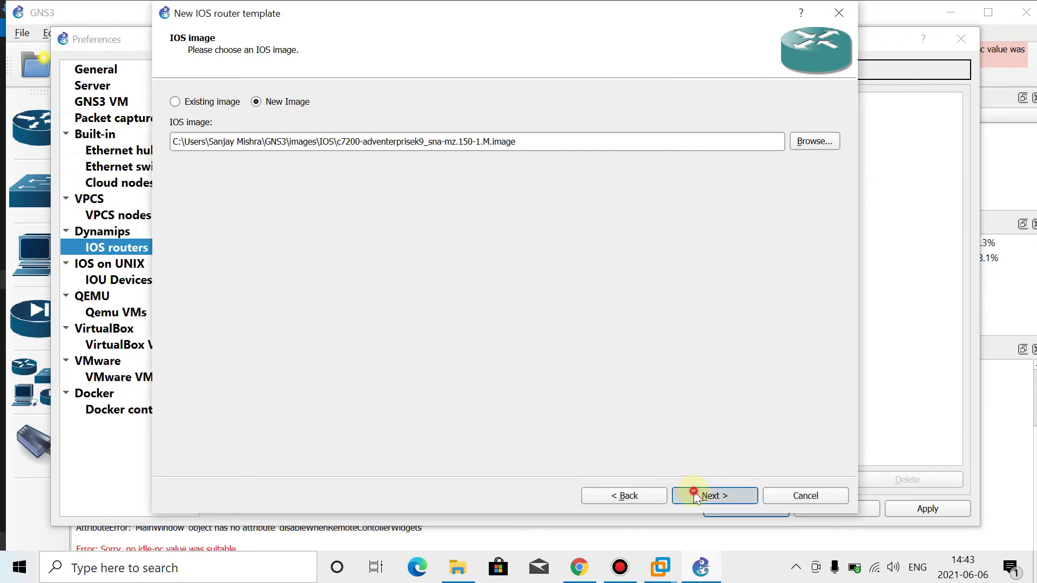
pyautogui.click(693, 493)
pyautogui.click(694, 492)
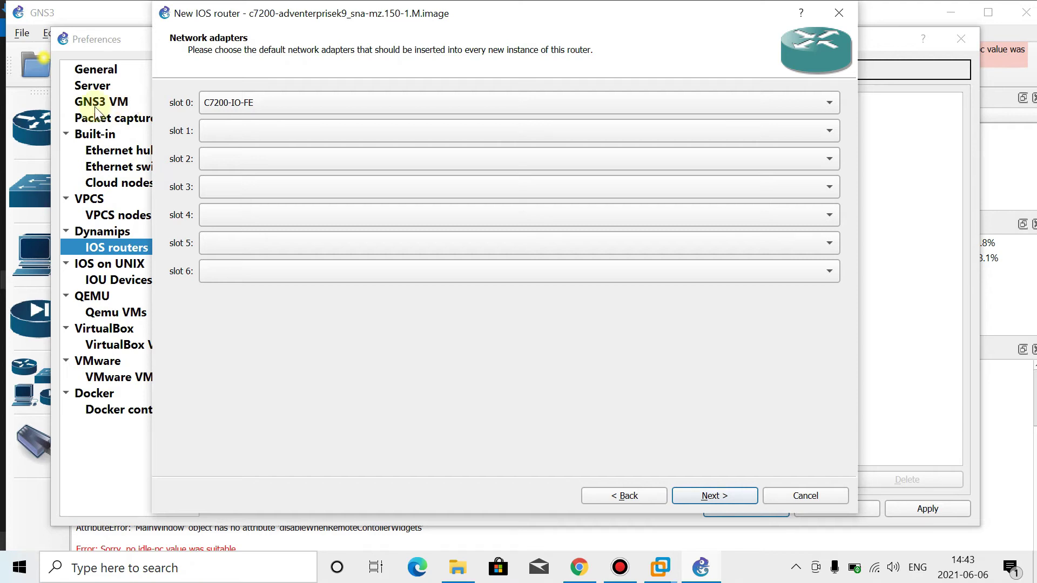
# Step: Assign PA-2FE-TX adapters to slots 1 and 2 and PA-4T+ to slot 3, and continue to the Idle-PC settings
pyautogui.click(214, 133)
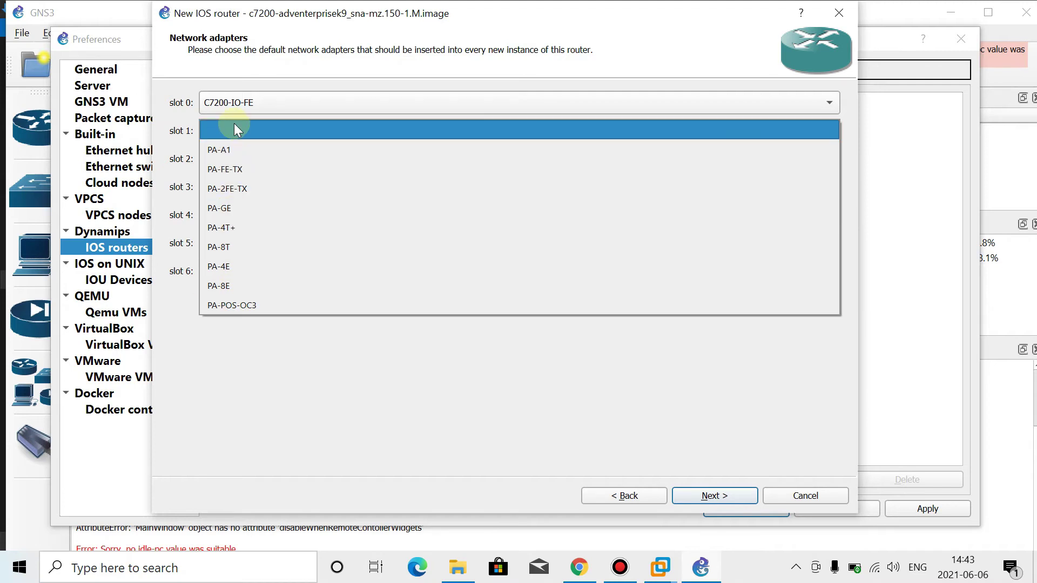
pyautogui.click(242, 188)
pyautogui.click(232, 159)
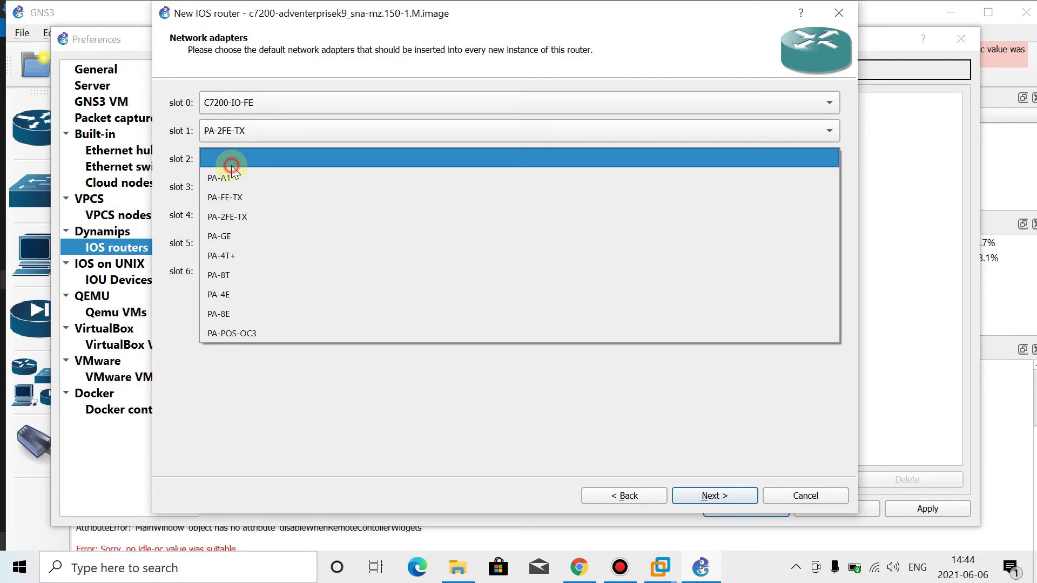
pyautogui.click(238, 220)
pyautogui.click(240, 183)
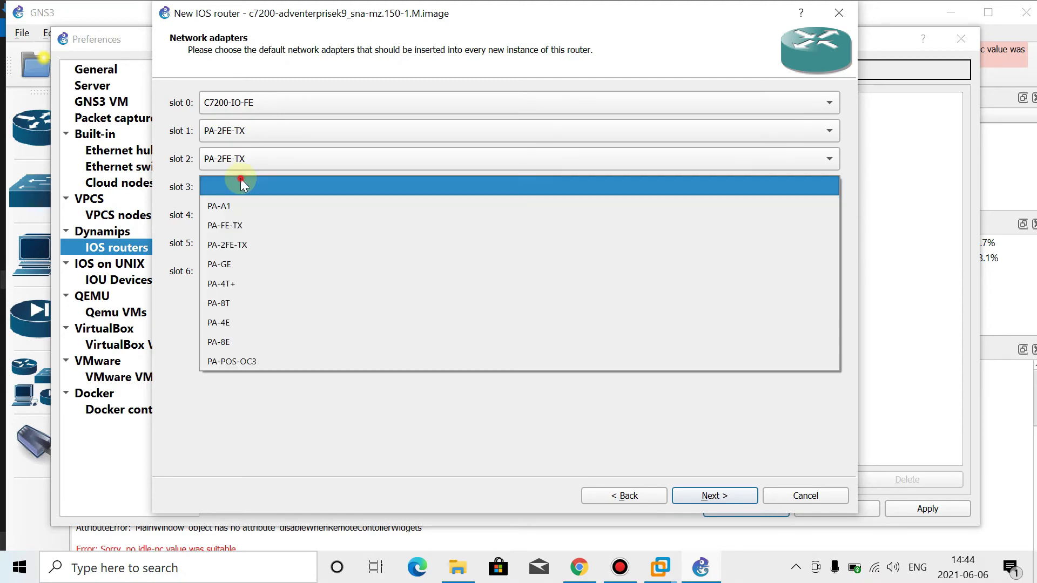
pyautogui.click(226, 282)
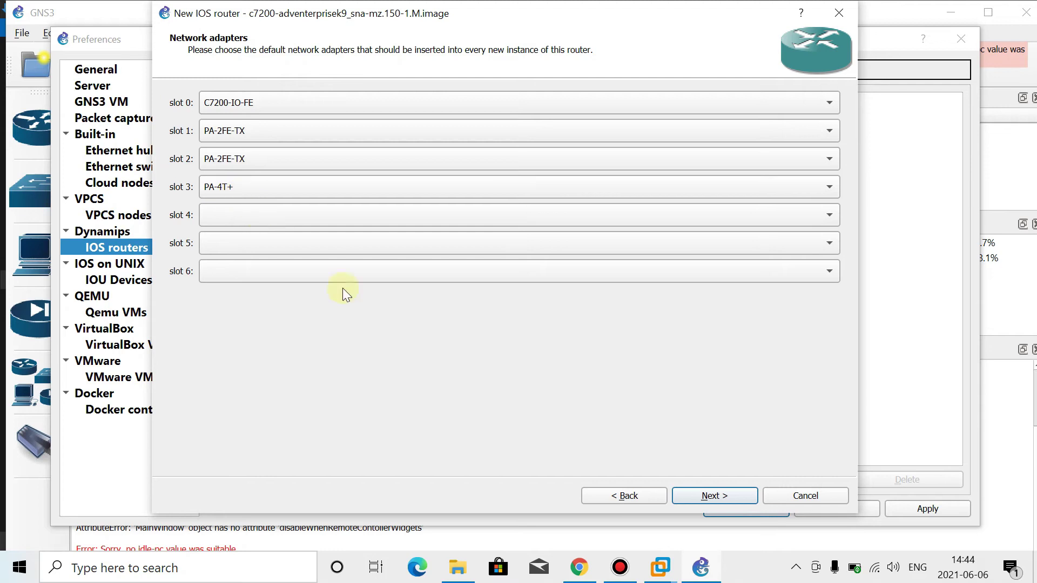
pyautogui.click(705, 496)
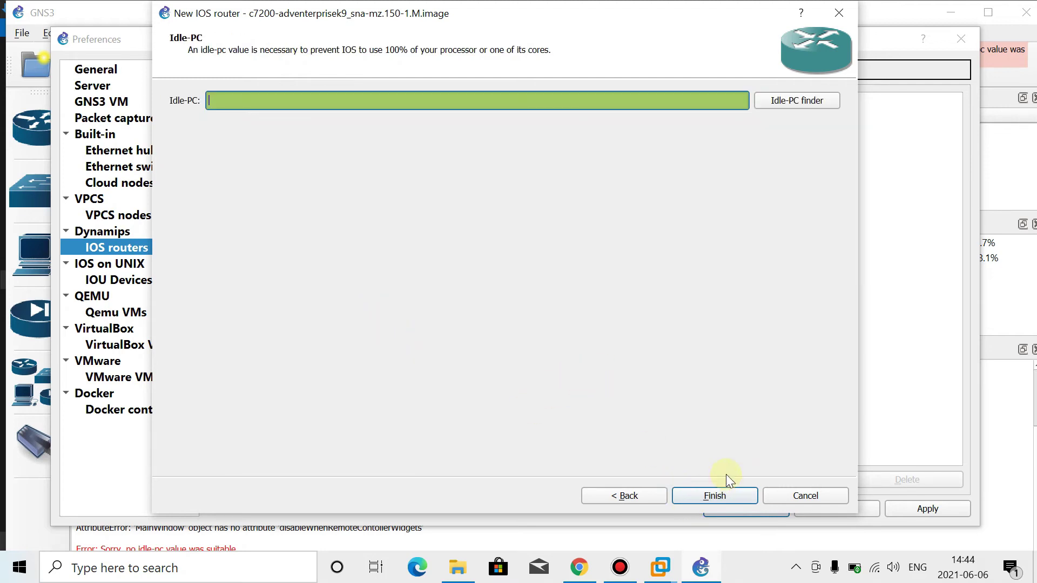
# Step: Find a suitable Idle-PC value for the router image with the Idle-PC finder and finish the template
pyautogui.click(788, 102)
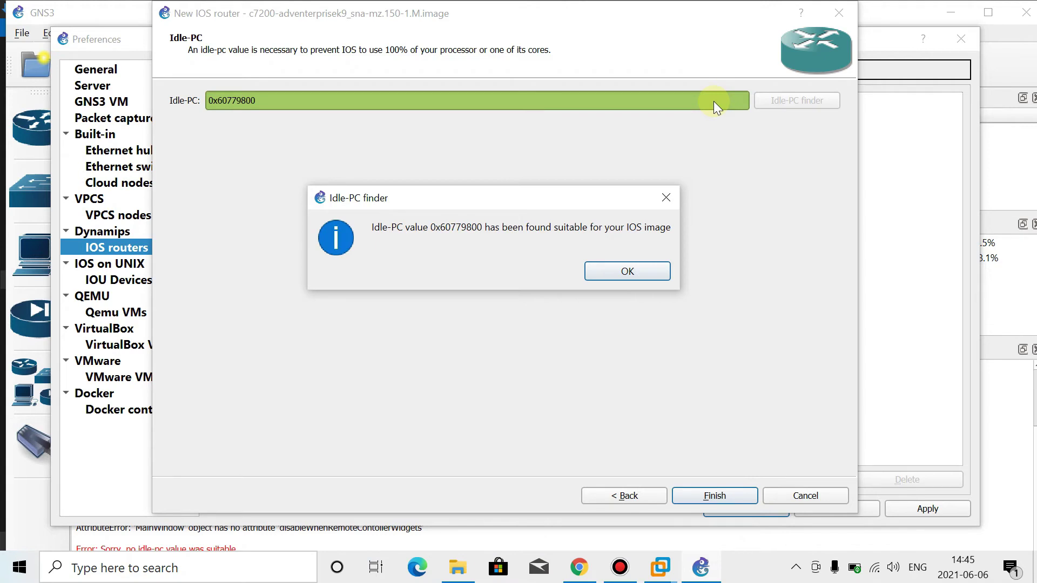
pyautogui.click(635, 280)
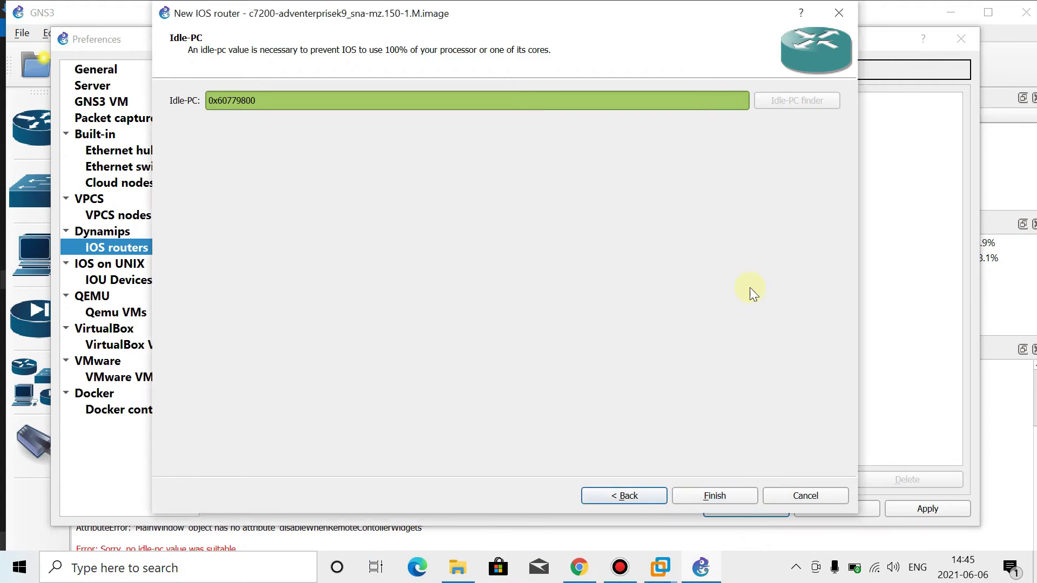
pyautogui.click(716, 495)
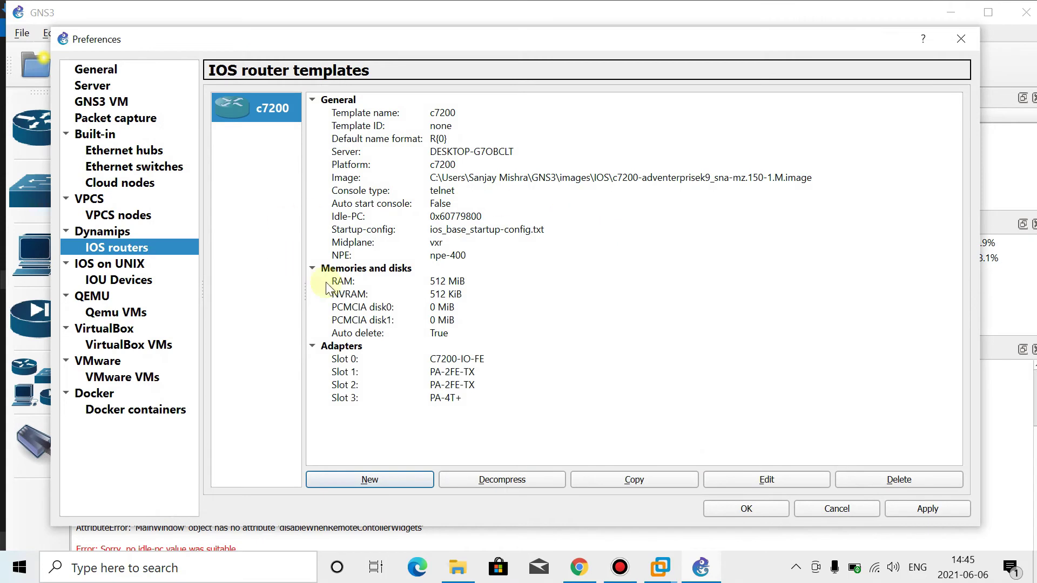
# Step: Change the c7200 template's symbol to the Affinity-square-red router, filtering the symbols by "rou", and apply the preferences
pyautogui.click(765, 477)
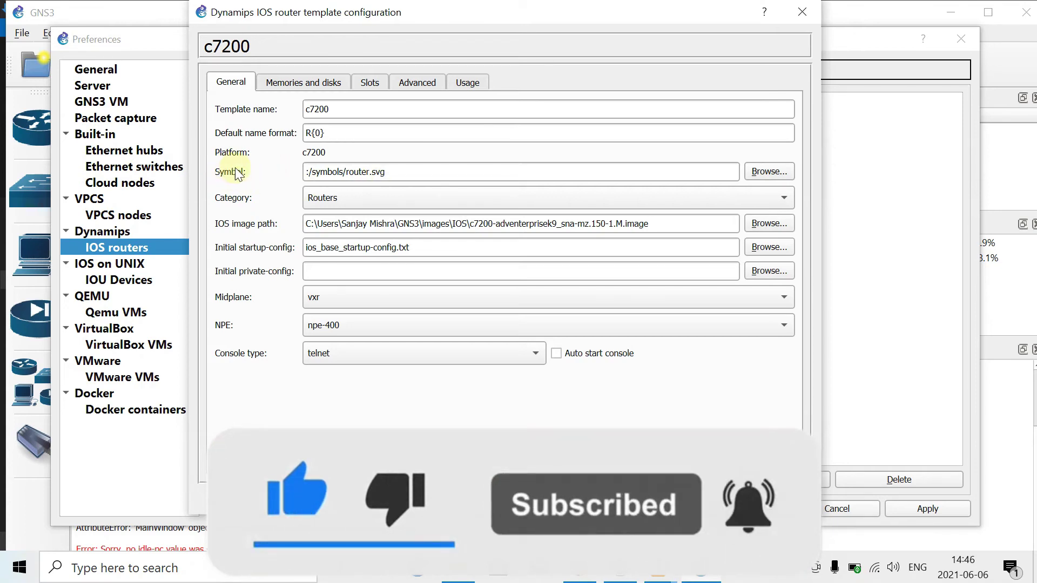
pyautogui.click(765, 171)
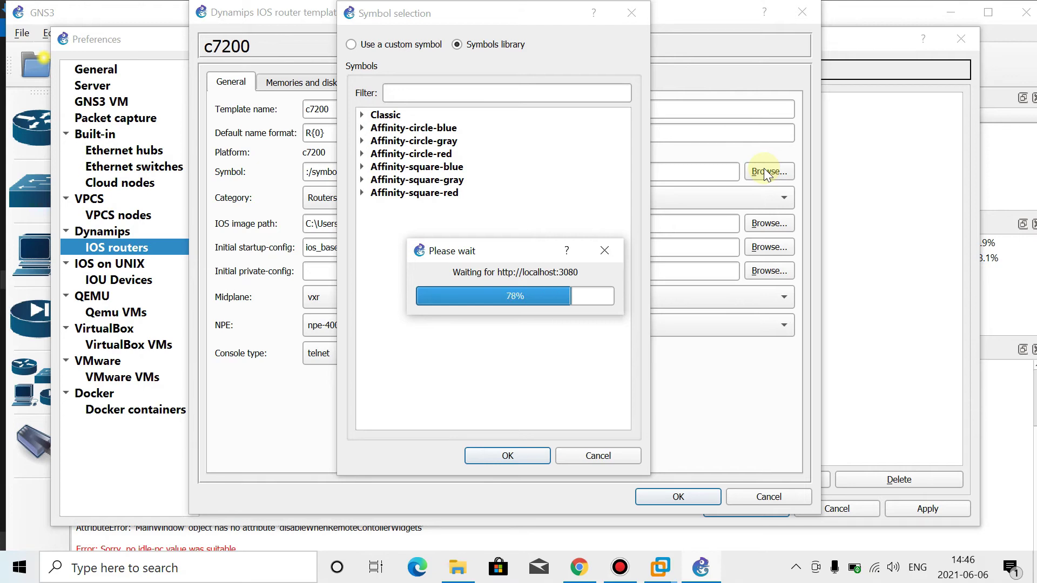
pyautogui.click(425, 195)
pyautogui.click(423, 92)
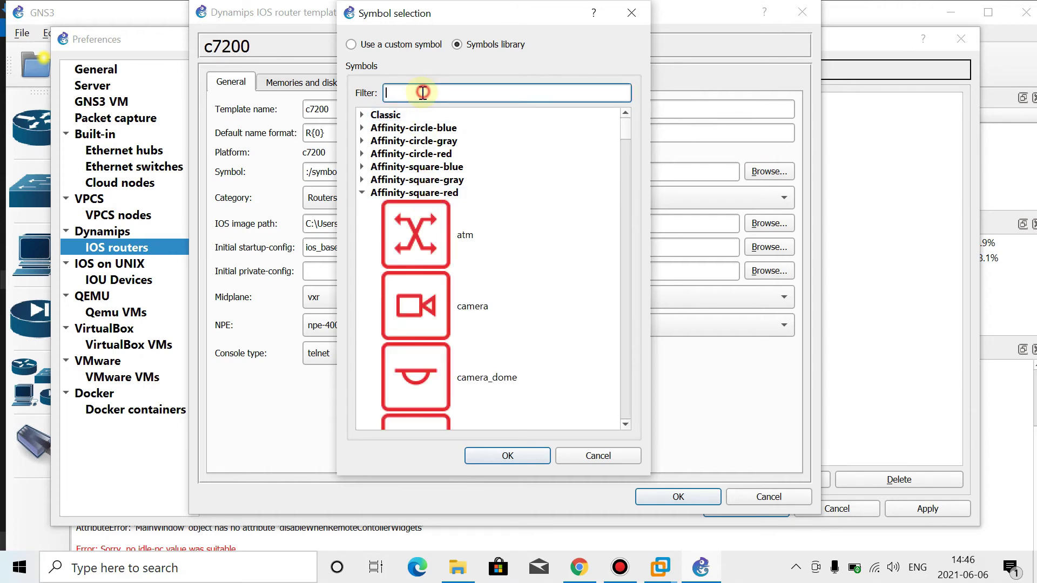
pyautogui.write('rou')
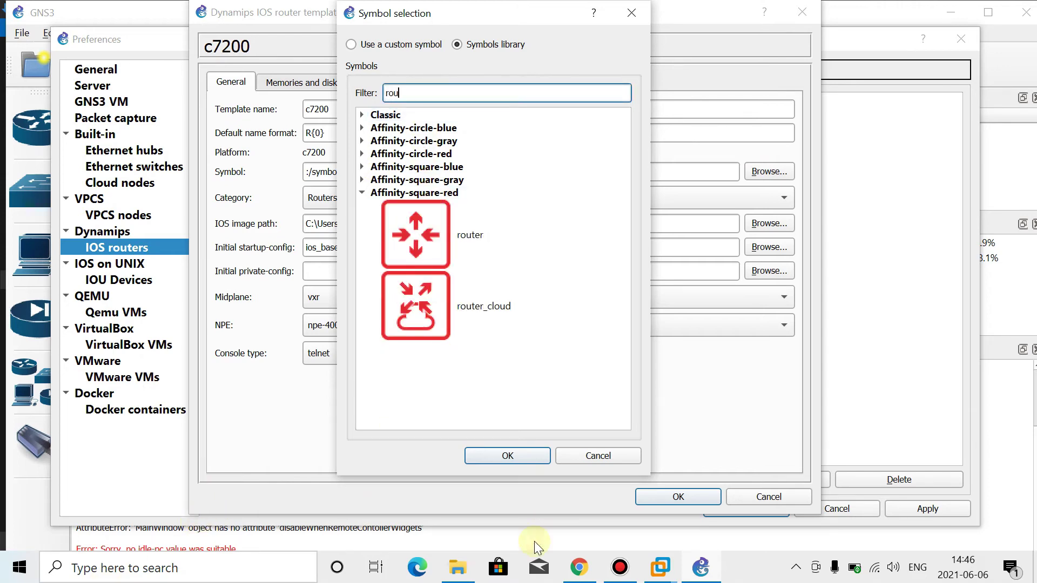
pyautogui.click(442, 248)
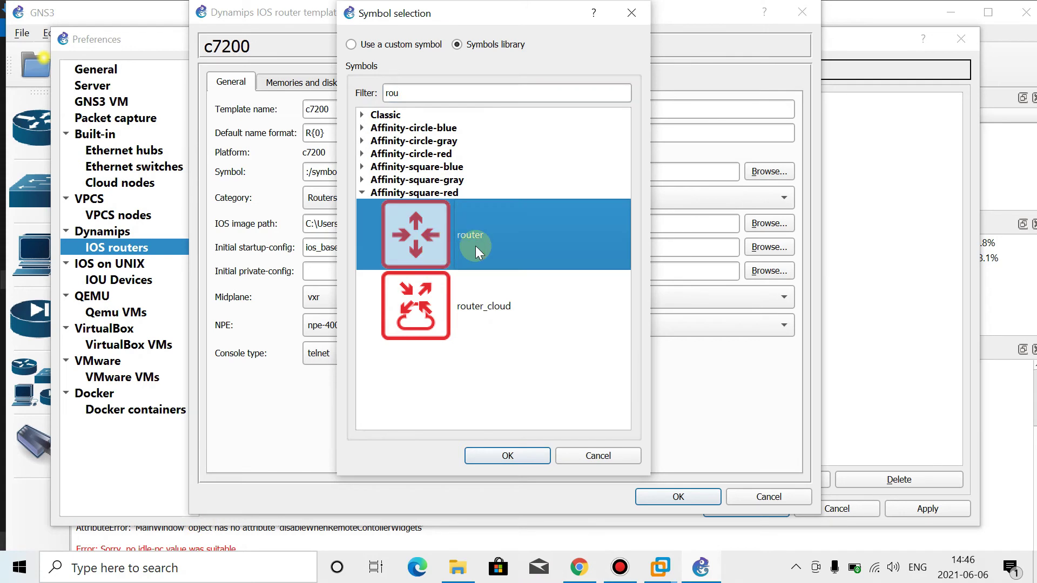
pyautogui.click(508, 455)
pyautogui.click(679, 494)
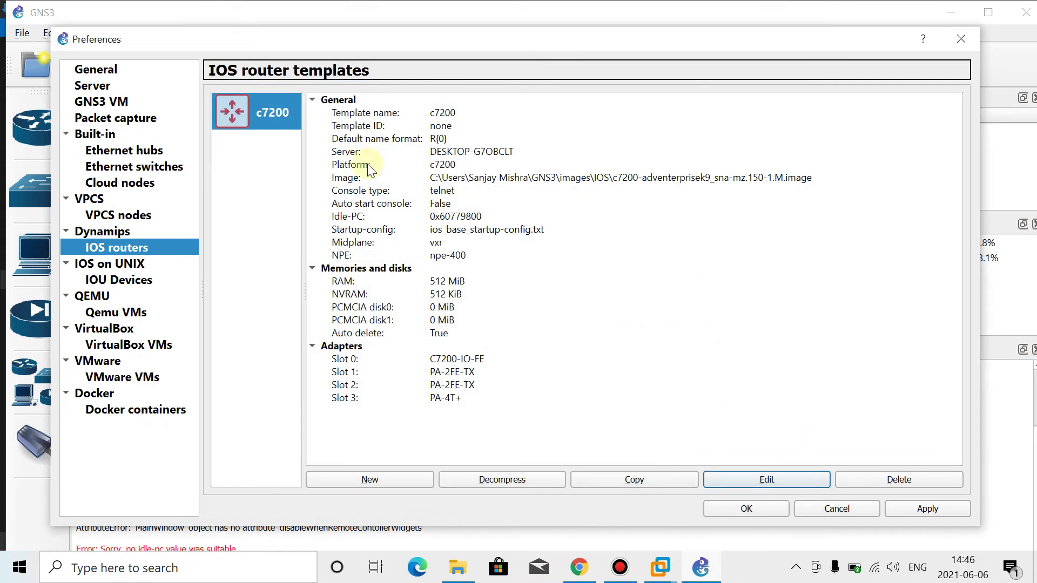
pyautogui.click(923, 508)
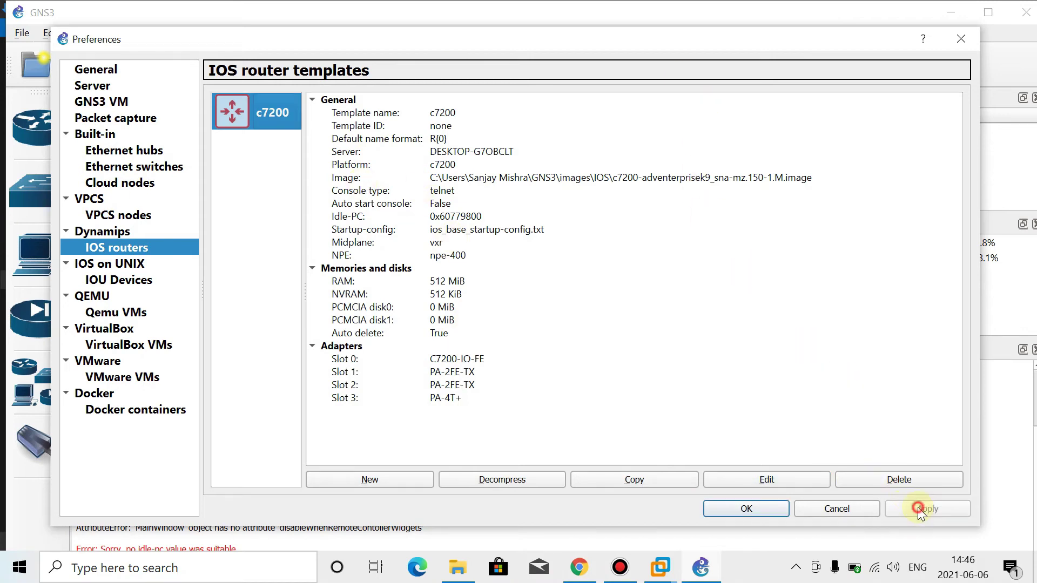
# Step: Disable the IOU license key check, load the IOU licence from the iourc file in Downloads, and apply the preferences
pyautogui.click(117, 263)
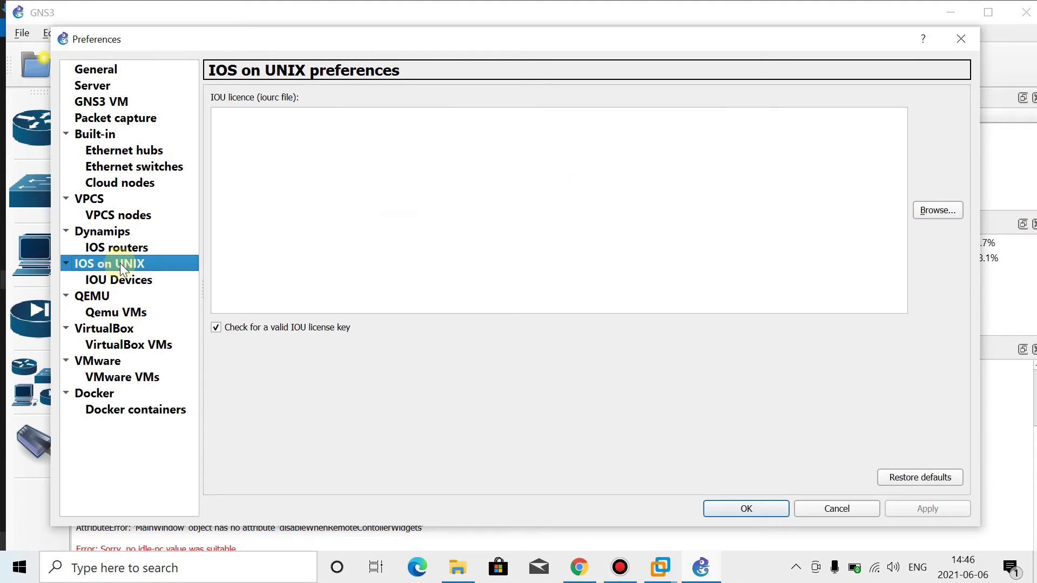
pyautogui.click(216, 327)
pyautogui.click(937, 210)
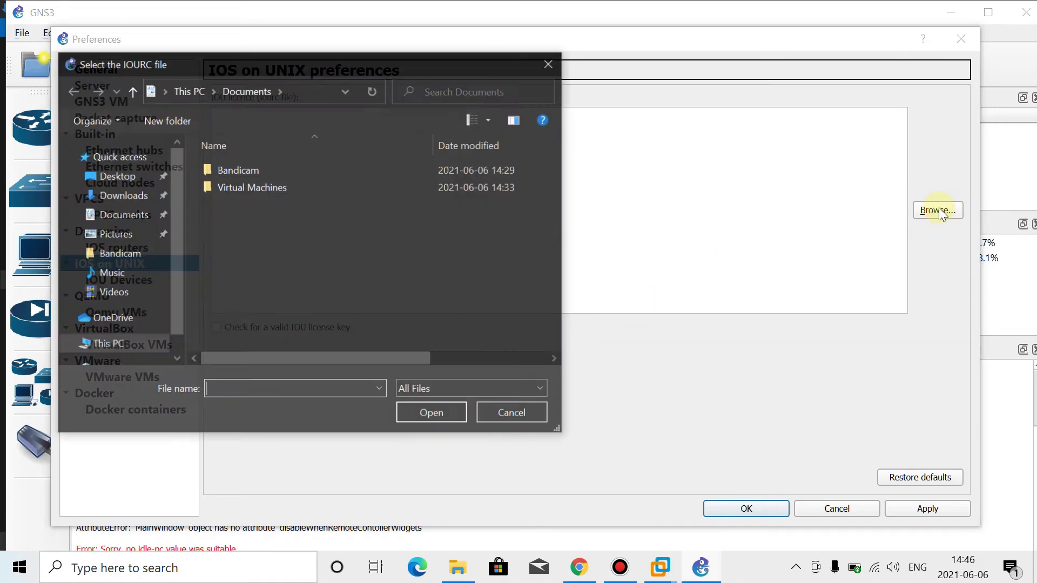
pyautogui.click(88, 196)
pyautogui.click(248, 188)
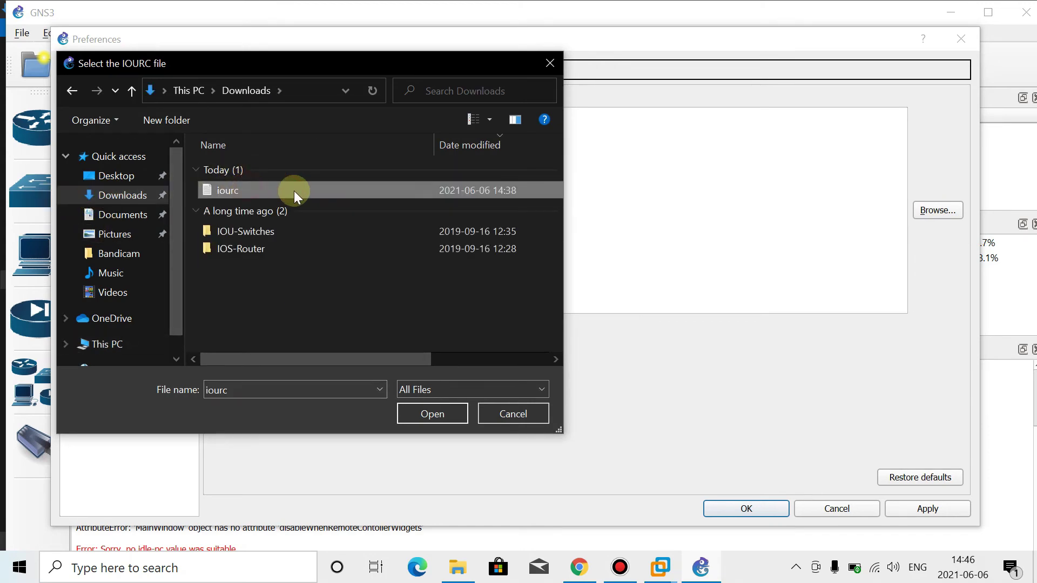
pyautogui.click(433, 414)
pyautogui.moveTo(393, 157); pyautogui.dragTo(443, 251)
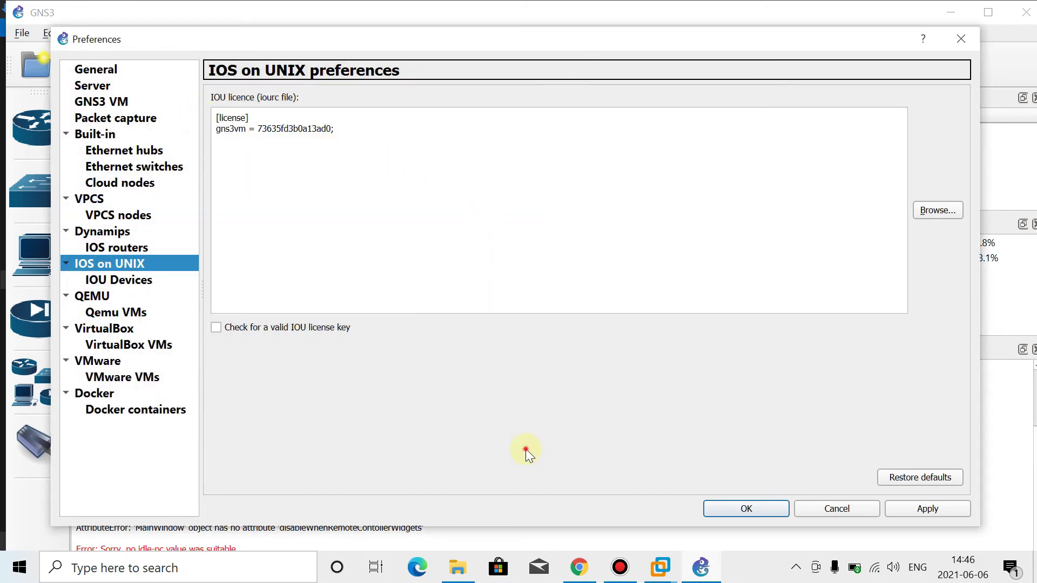
pyautogui.click(916, 504)
# Step: Start a new IOU device template that runs on the GNS3 VM and name it SW
pyautogui.click(128, 282)
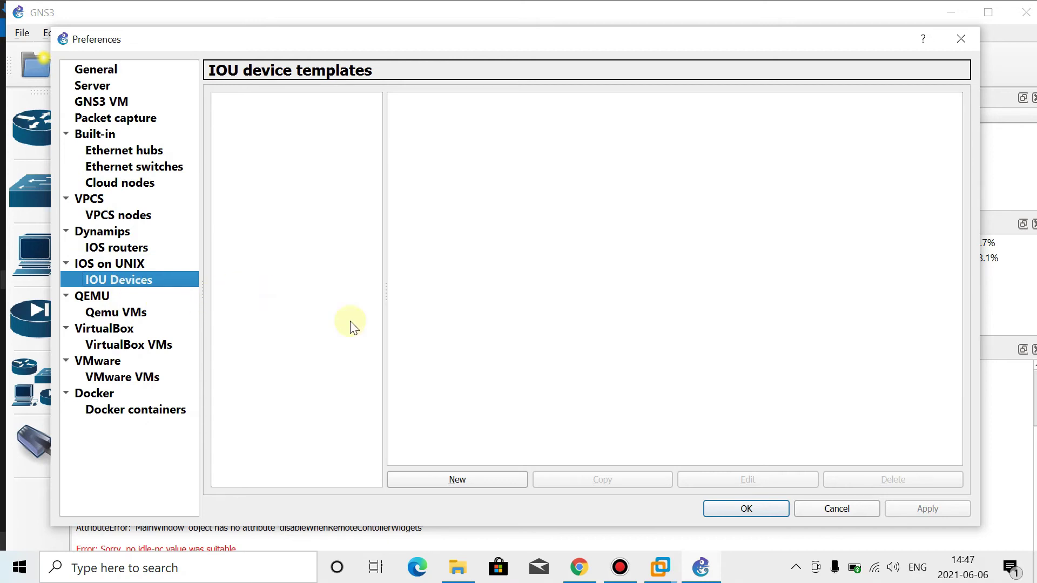
pyautogui.click(472, 479)
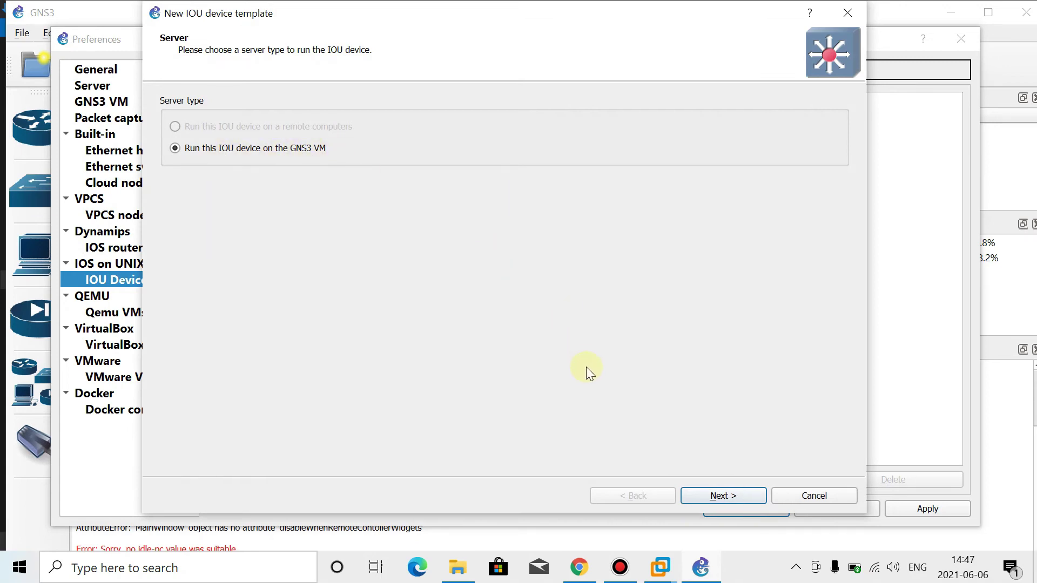
pyautogui.click(731, 495)
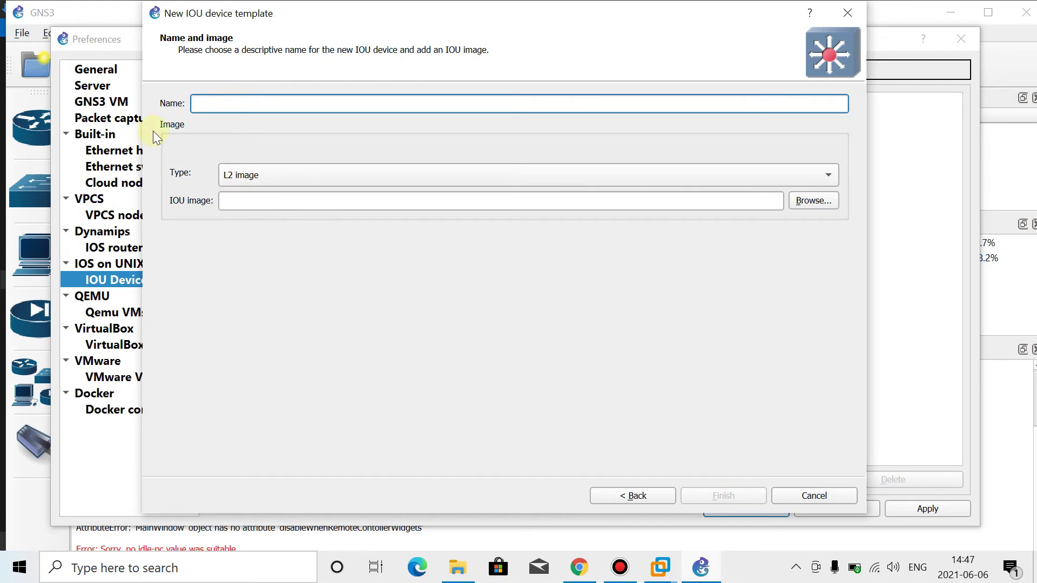
pyautogui.write('SW')
# Step: Use i86bi_linux_l2-adventerprisek9-ms.SSA.high_iron_20180510.bin from Downloads\IOU-Switches as the IOU image and finish the template
pyautogui.click(813, 201)
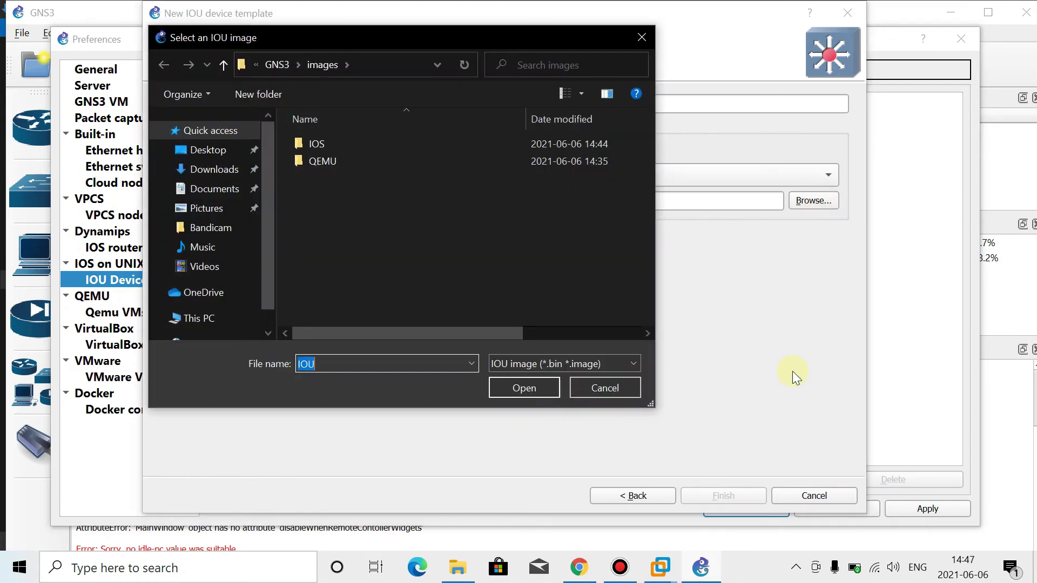
pyautogui.click(209, 169)
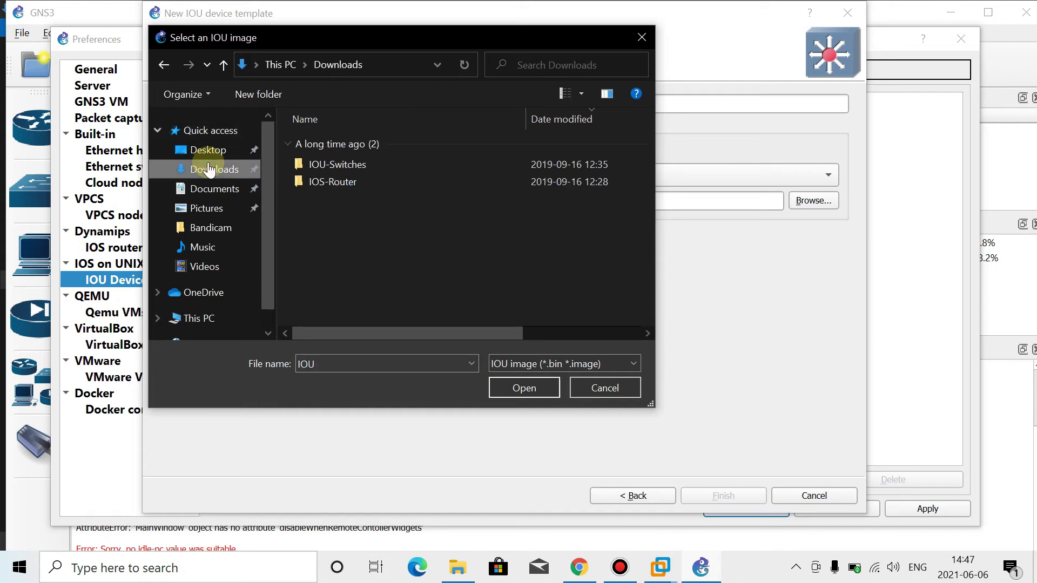
pyautogui.doubleClick(358, 162)
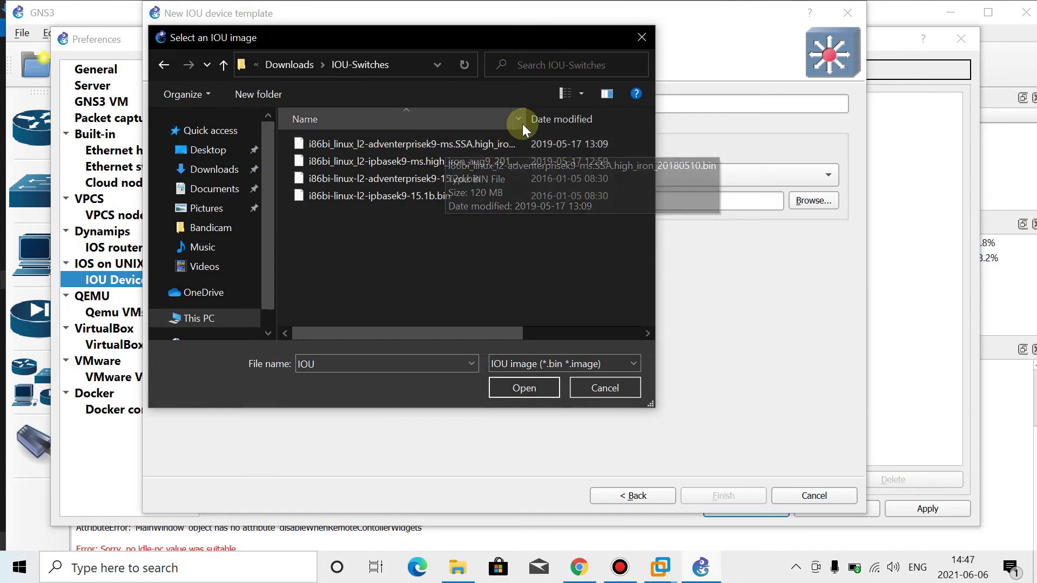
pyautogui.moveTo(525, 120); pyautogui.dragTo(570, 125)
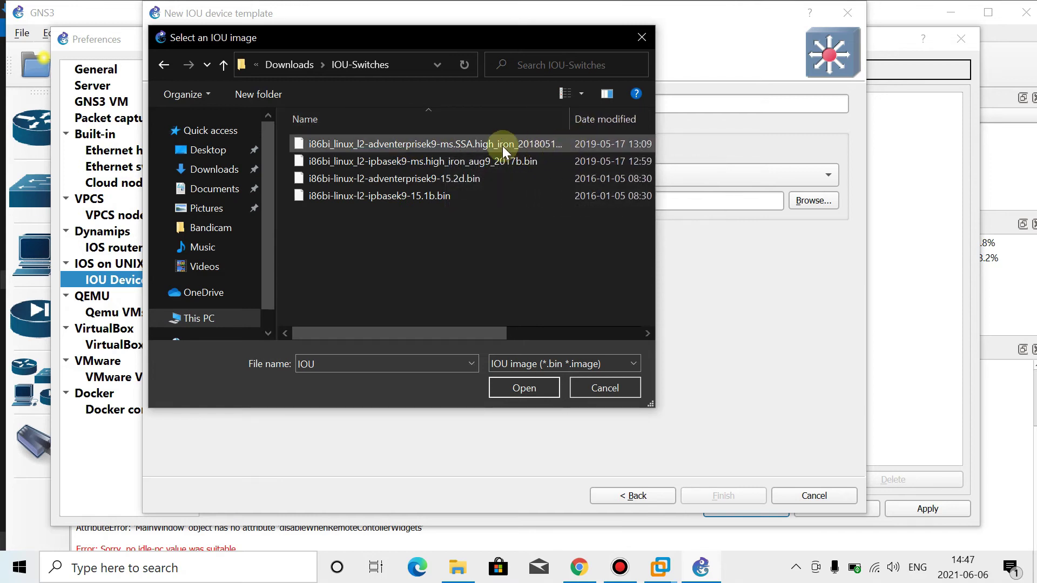
pyautogui.doubleClick(503, 151)
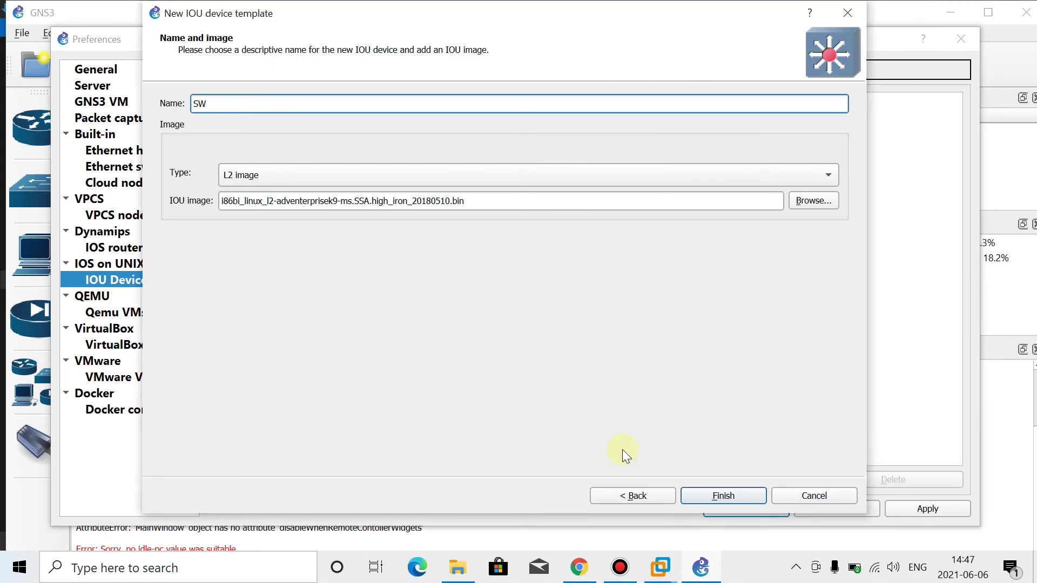
pyautogui.click(709, 497)
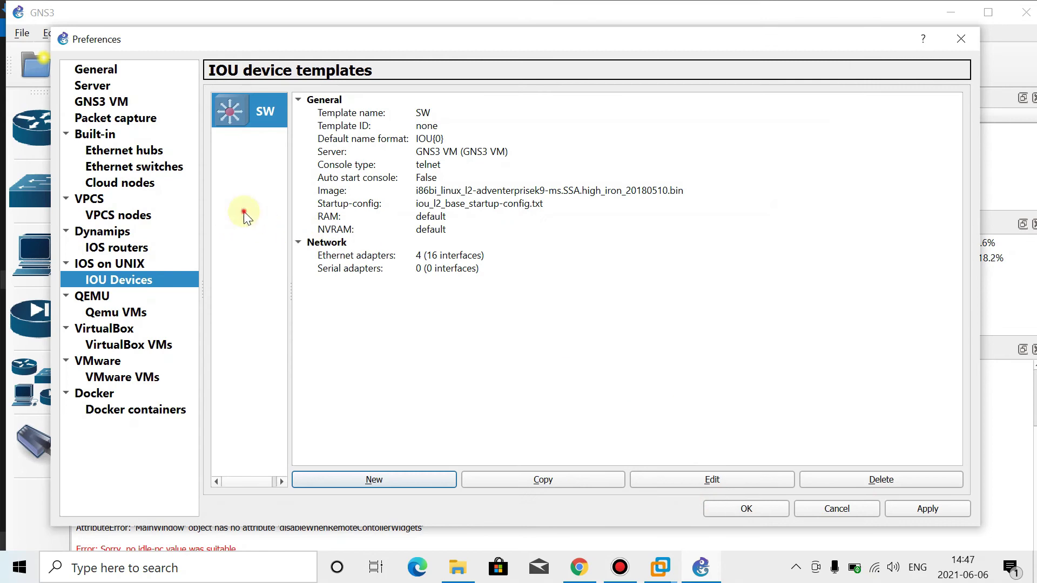
# Step: Change the SW template's symbol to the Affinity-square-blue switch, filtering the symbols by "SW", and save and close the preferences
pyautogui.click(255, 113)
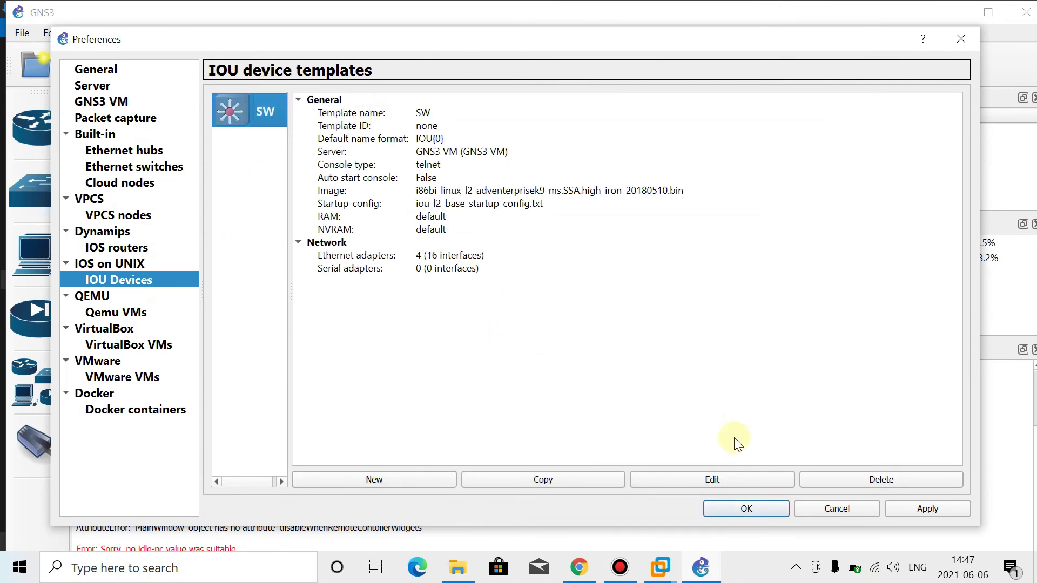
pyautogui.click(730, 479)
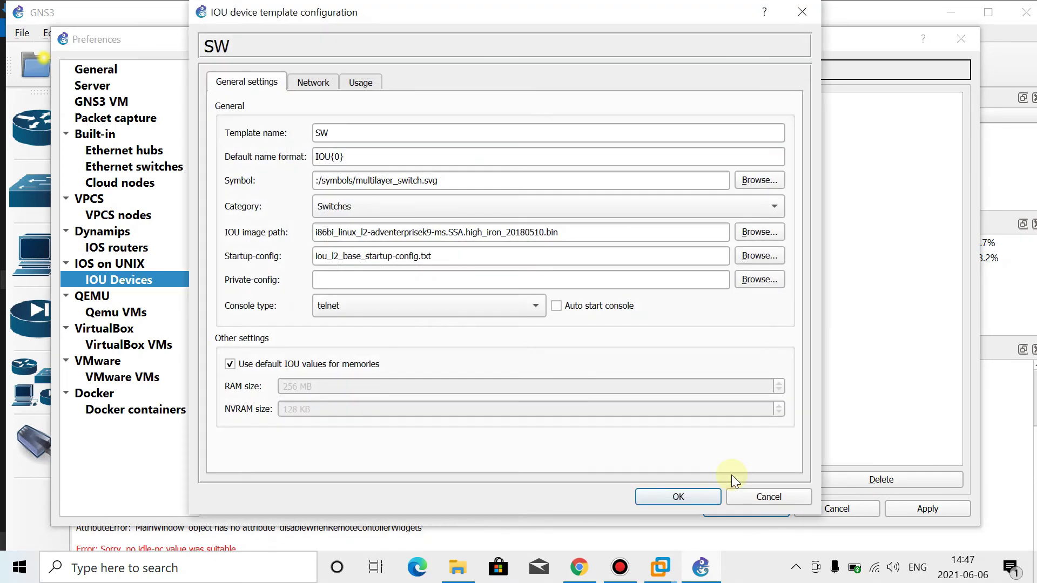
pyautogui.click(767, 184)
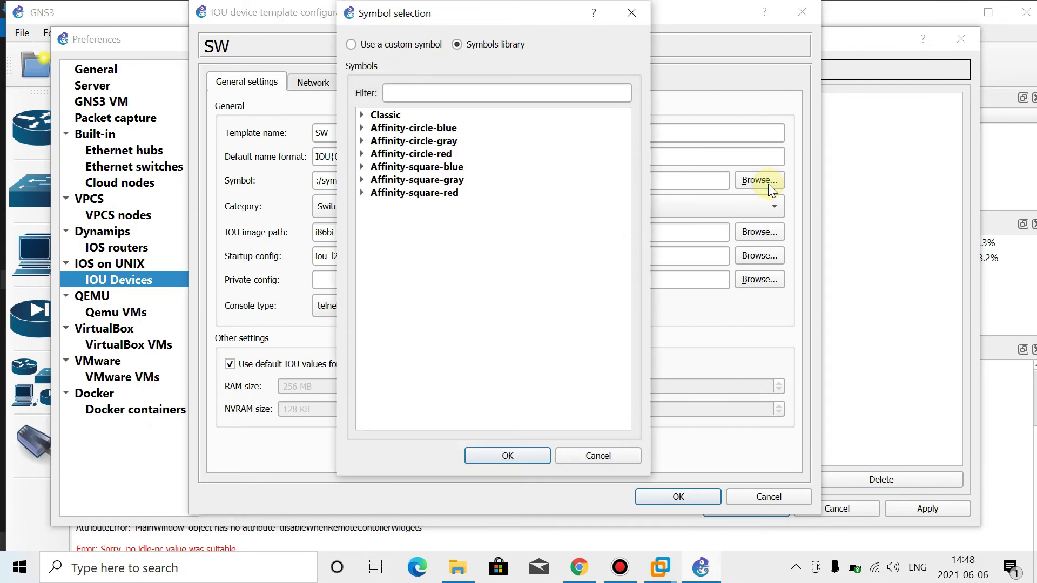
pyautogui.doubleClick(410, 169)
pyautogui.click(429, 93)
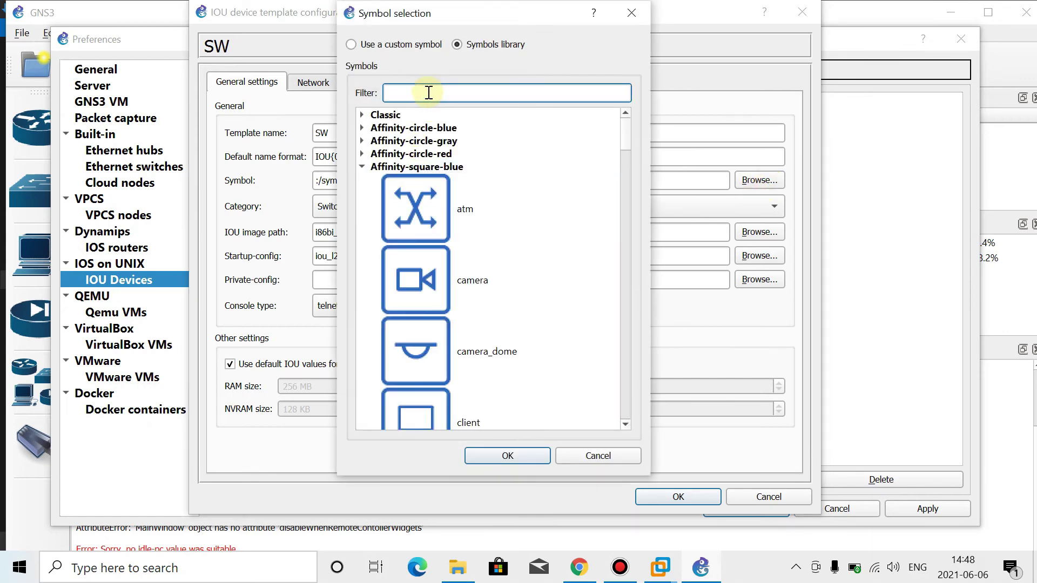
pyautogui.write('SW')
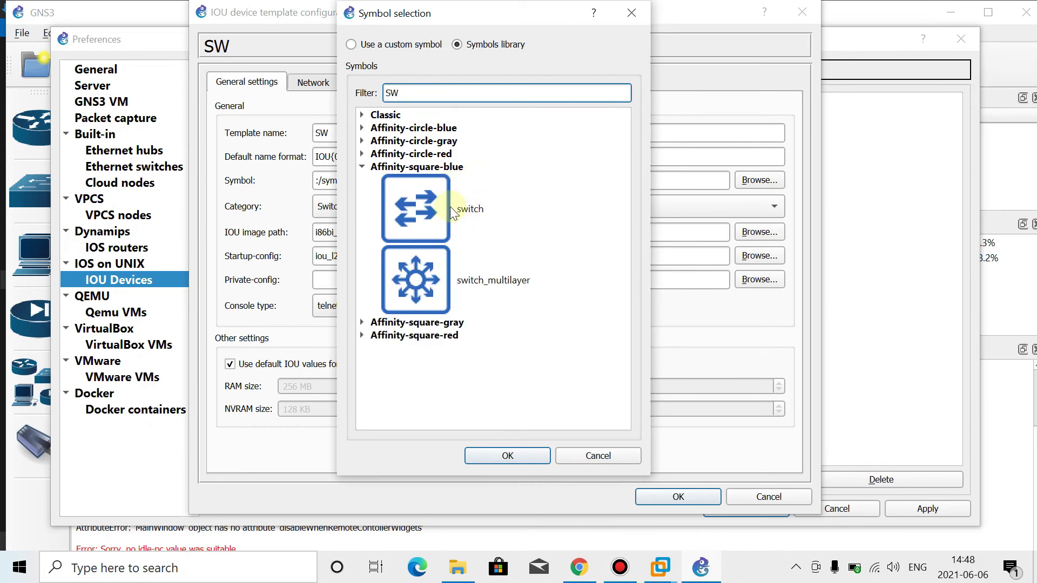
pyautogui.click(474, 215)
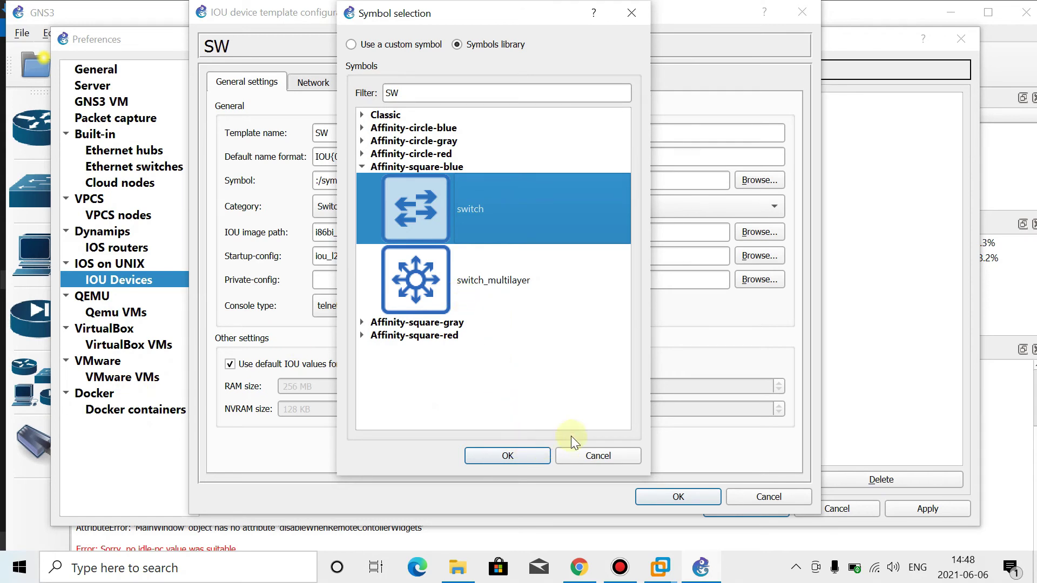
pyautogui.click(512, 454)
pyautogui.click(681, 497)
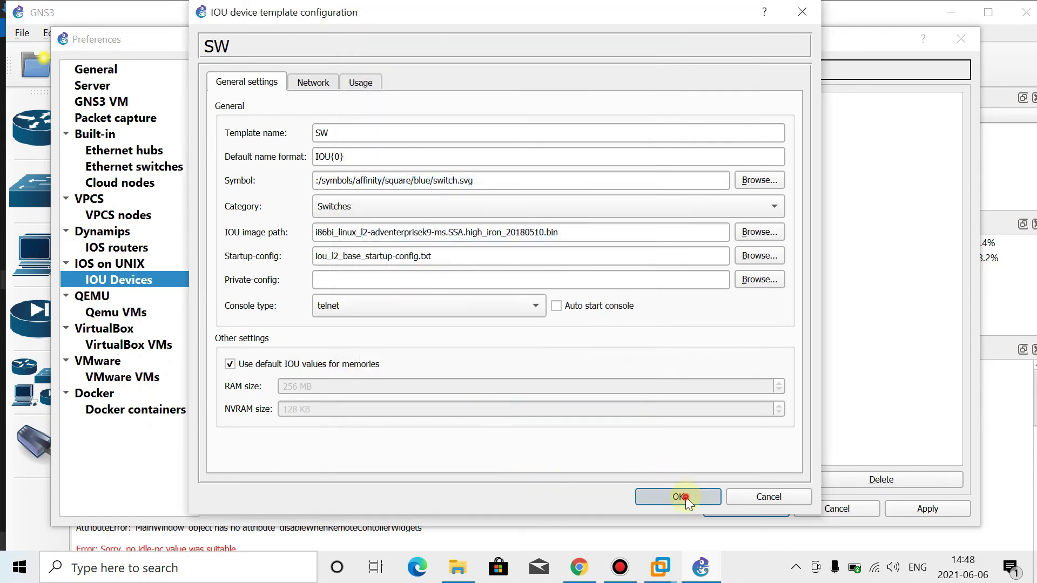
pyautogui.click(927, 509)
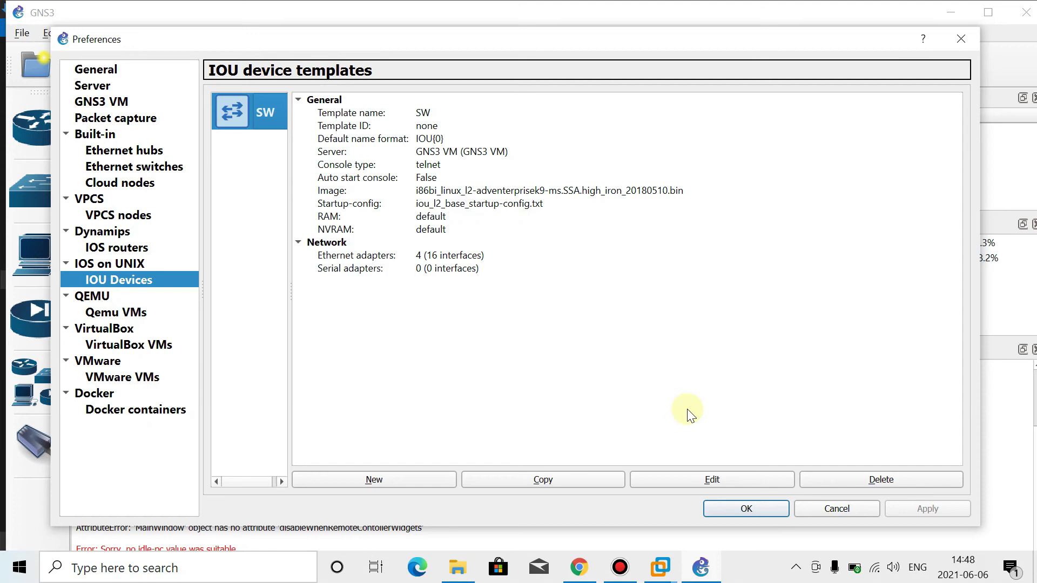
pyautogui.click(764, 511)
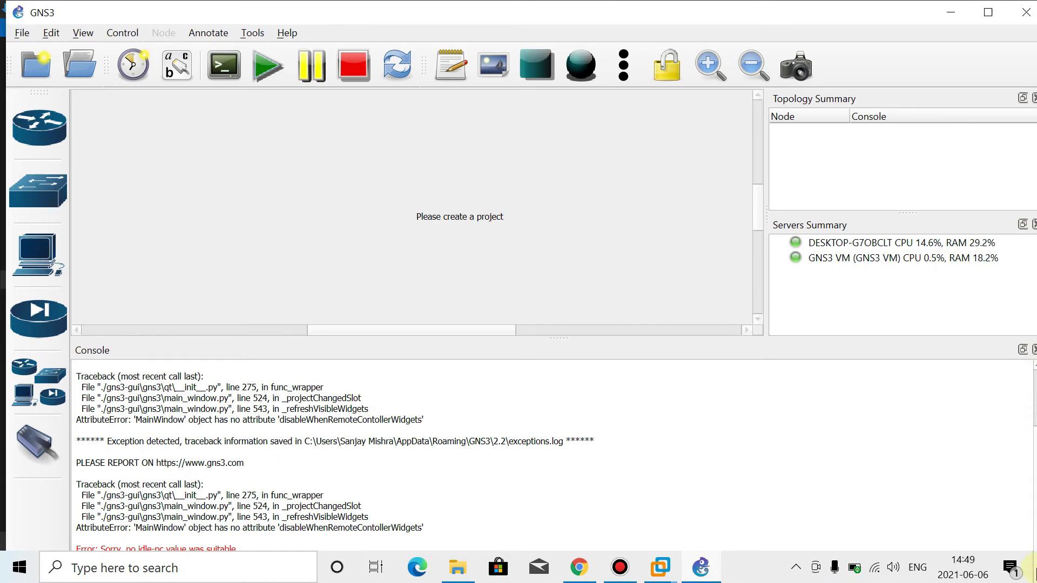
# Step: Switch to Chrome and download the SolarWinds Solar-PuTTY zip from its link on the GNS3 Material page
pyautogui.click(578, 567)
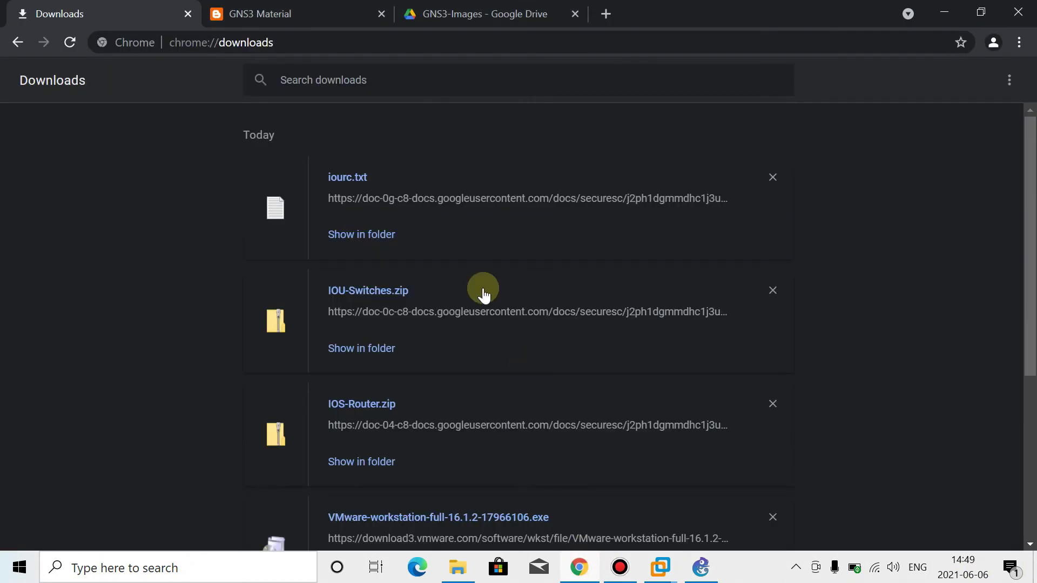
pyautogui.click(305, 8)
pyautogui.scroll(-3, 366, 331)
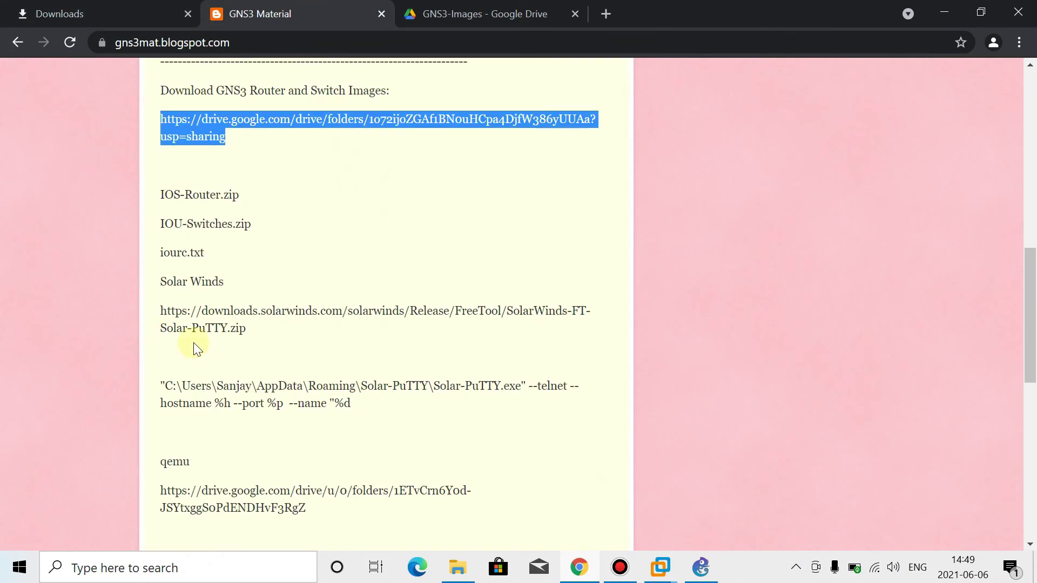
pyautogui.moveTo(250, 331); pyautogui.dragTo(158, 312)
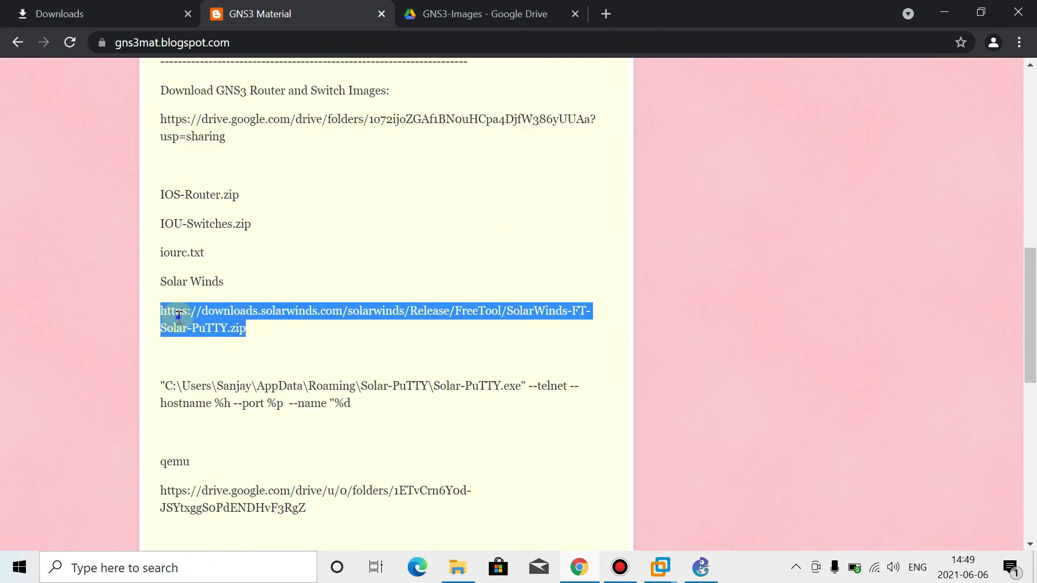
pyautogui.rightClick(178, 318)
pyautogui.click(212, 346)
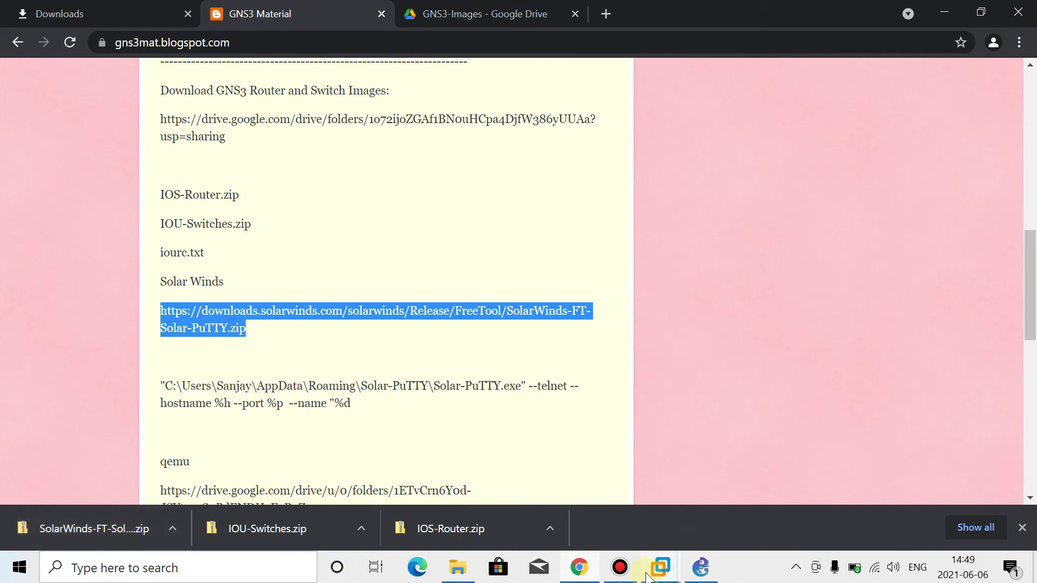
pyautogui.click(620, 567)
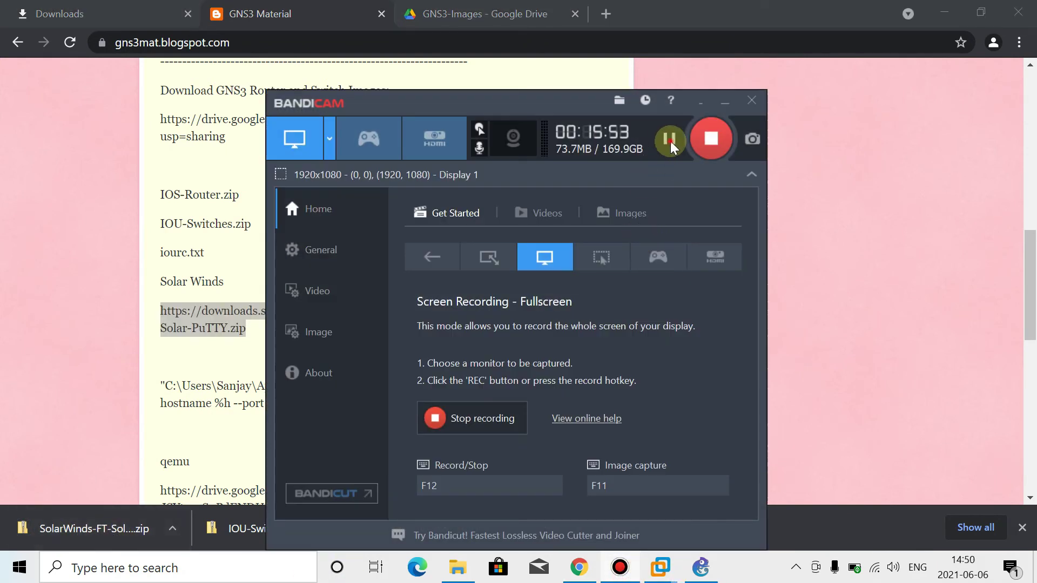
pyautogui.click(725, 100)
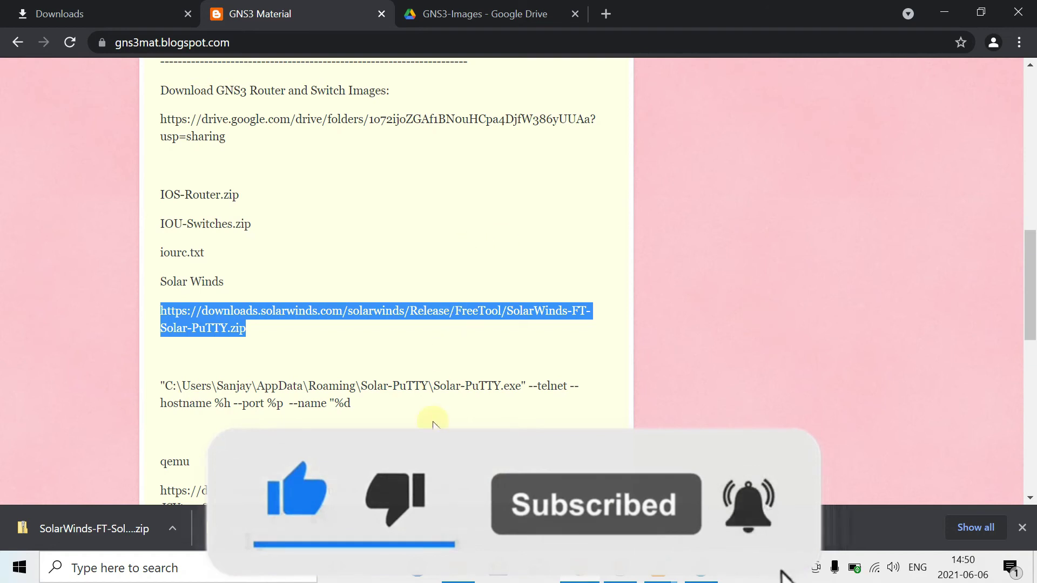
# Step: Switch to File Explorer, extract the SolarWinds-FT-Solar-PuTTY archive directly into Downloads with 7-Zip, and select the Solar-PuTTY application
pyautogui.click(458, 574)
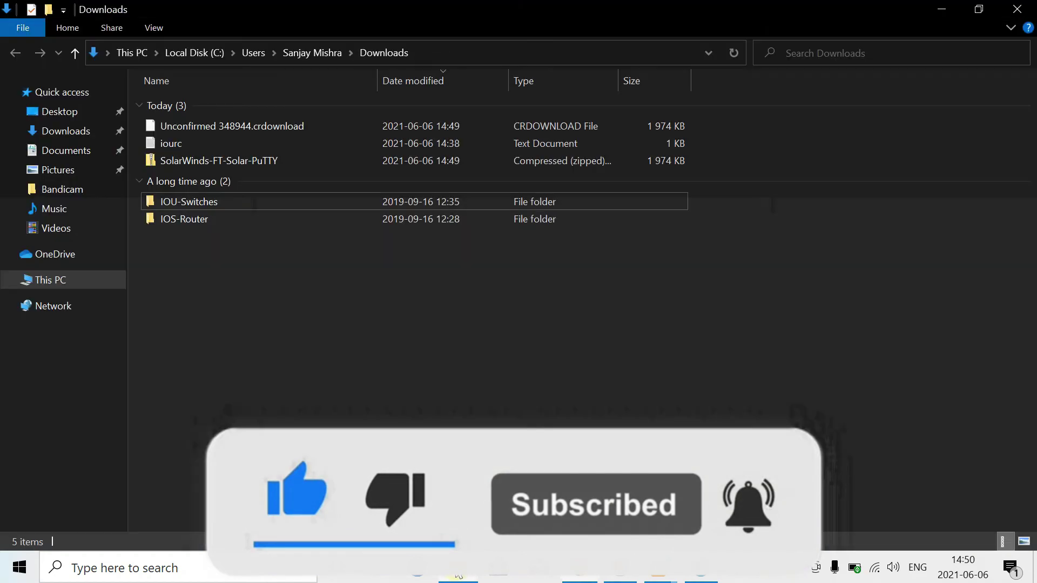
pyautogui.rightClick(209, 157)
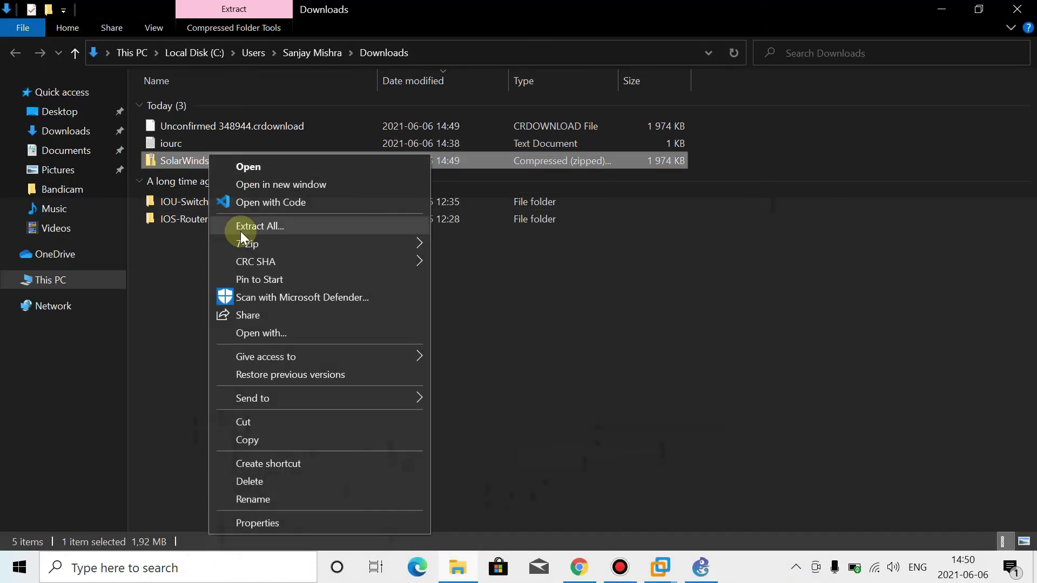
pyautogui.moveTo(248, 241)
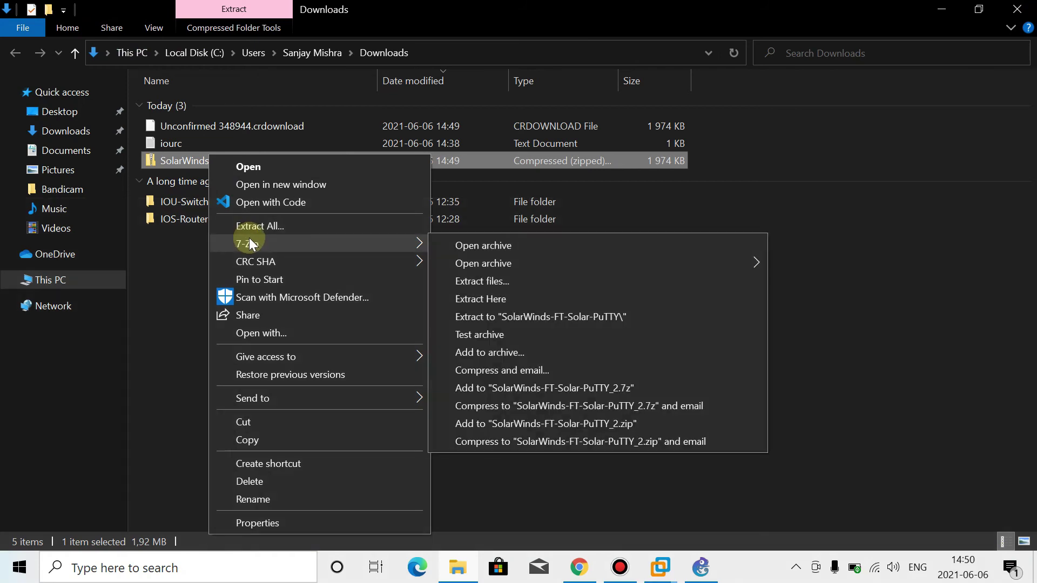
pyautogui.click(529, 304)
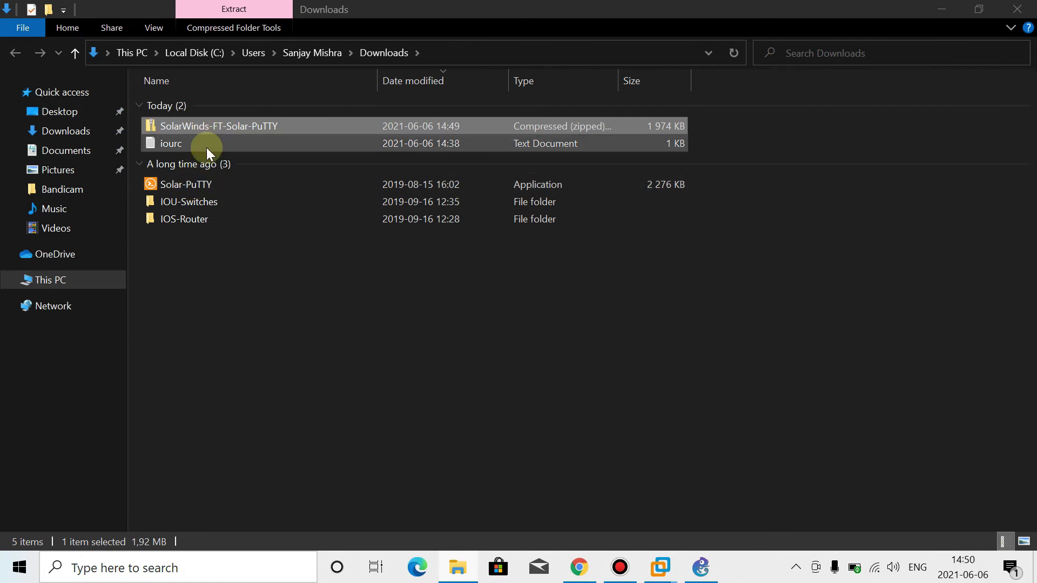
pyautogui.click(206, 183)
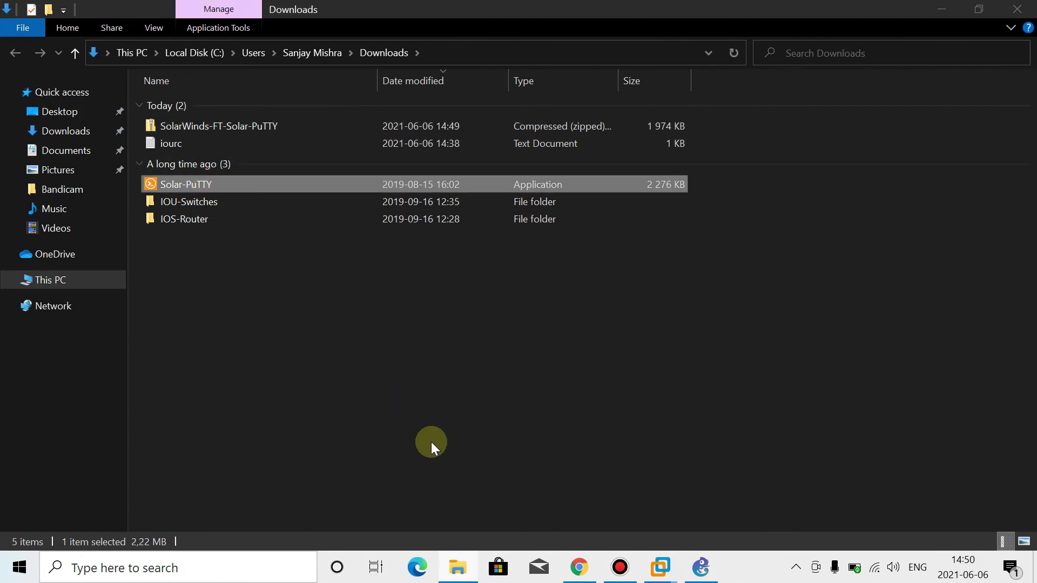
# Step: Switch to Chrome and copy the Solar-PuTTY telnet command line with its hostname, port and name parameters from the GNS3 Material page
pyautogui.click(579, 565)
pyautogui.moveTo(350, 403); pyautogui.dragTo(141, 380)
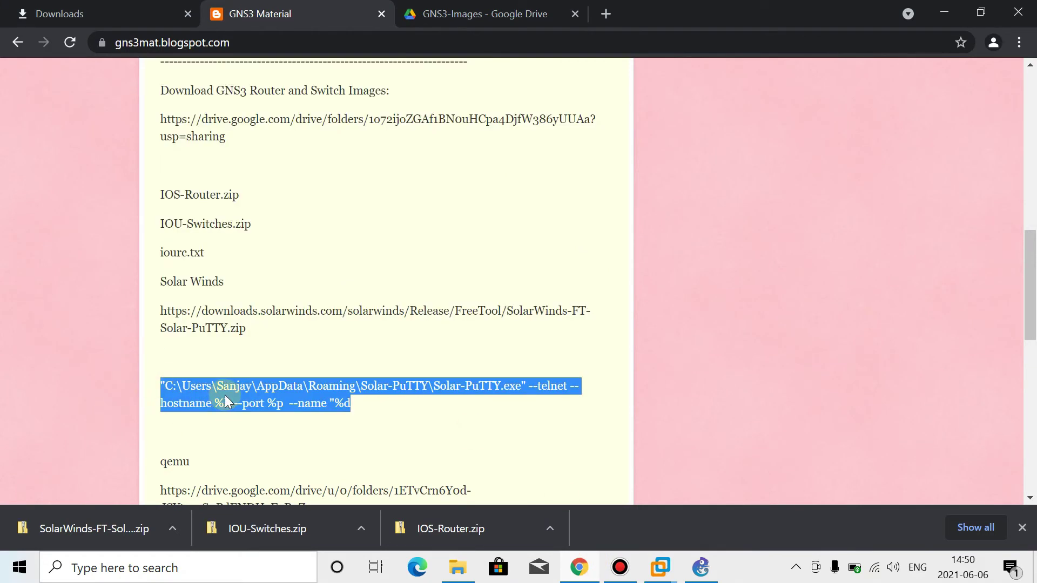
pyautogui.rightClick(244, 404)
pyautogui.click(267, 414)
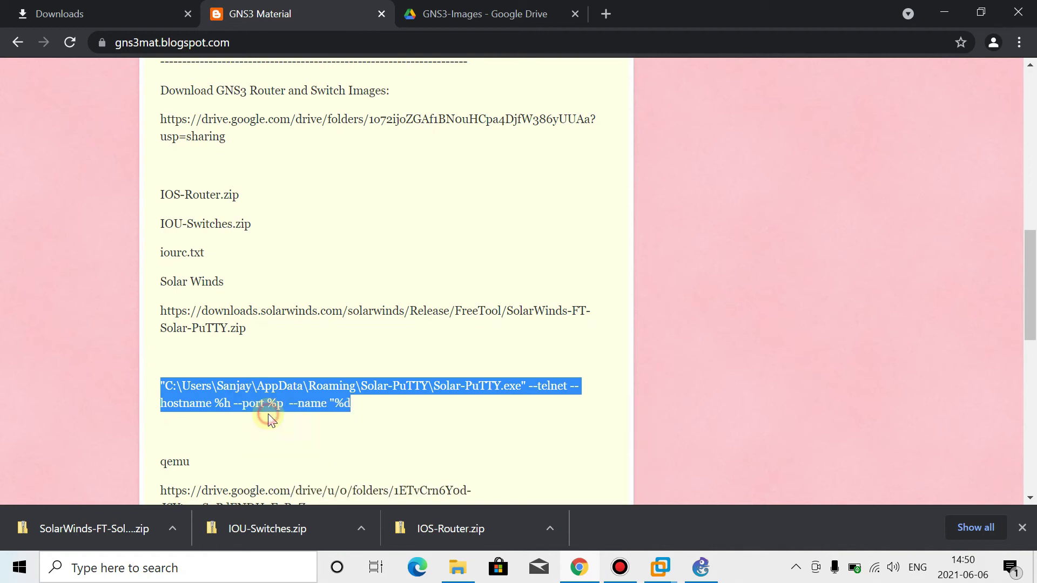
# Step: Switch to GNS3 and replace the Telnet console application command in the General preferences with the copied Solar-PuTTY command line
pyautogui.click(698, 559)
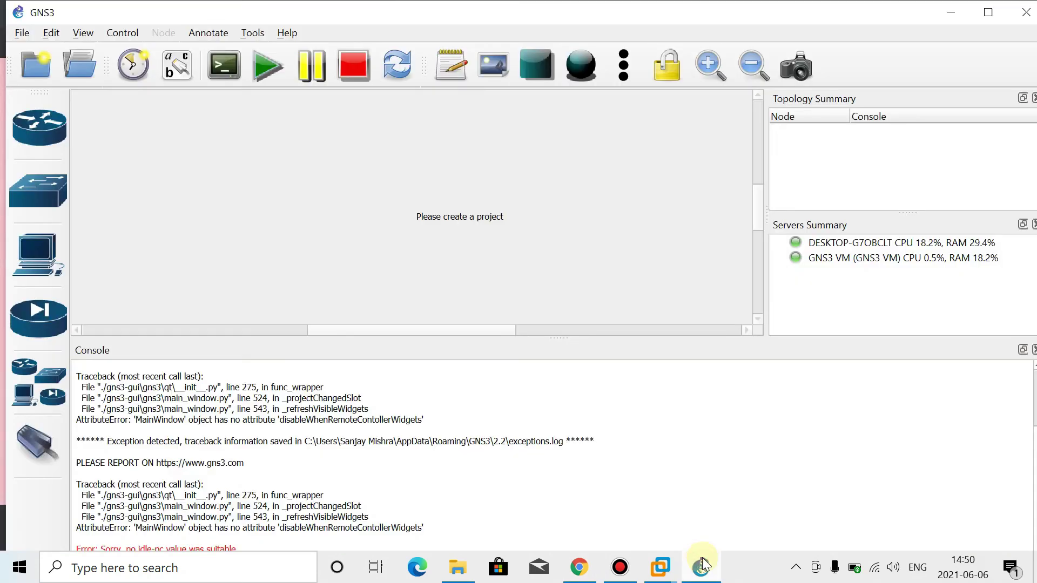
pyautogui.click(51, 33)
pyautogui.click(92, 121)
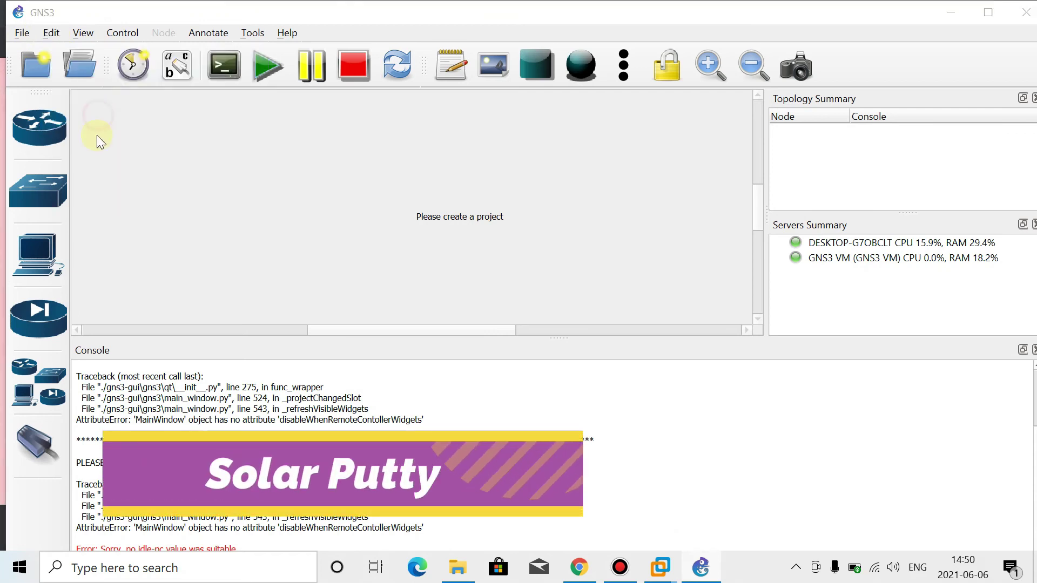
pyautogui.click(388, 101)
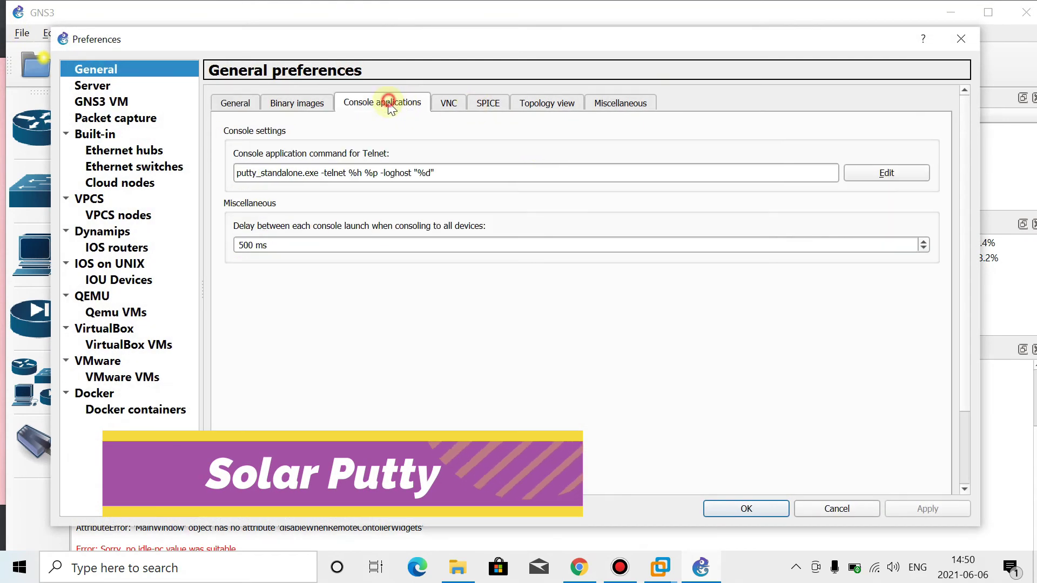
pyautogui.click(458, 172)
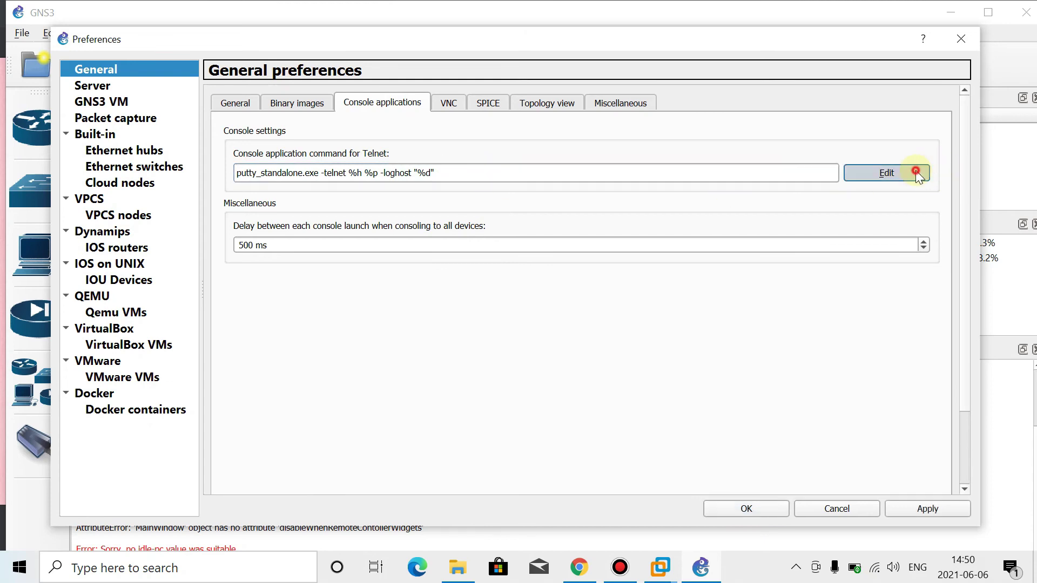
pyautogui.click(916, 172)
pyautogui.click(491, 307)
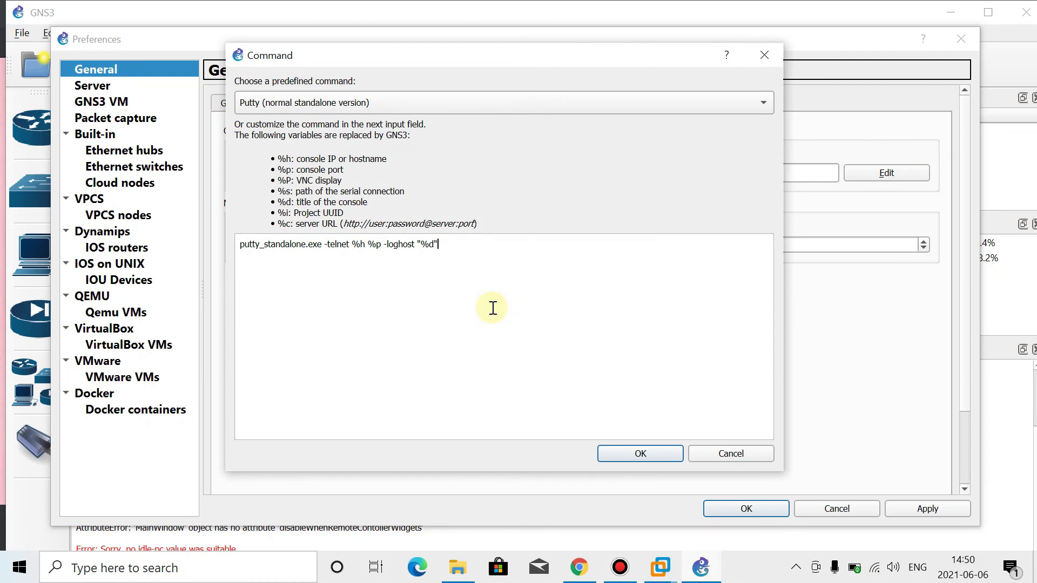
pyautogui.hotkey('ctrl', 'a')
pyautogui.write('"C:\\Users\\Sanjay\\AppData\\Roaming\\Solar-PuTTY\\Solar-PuTTY.exe" --telnet --hostname %h --port %p  --name "%d')
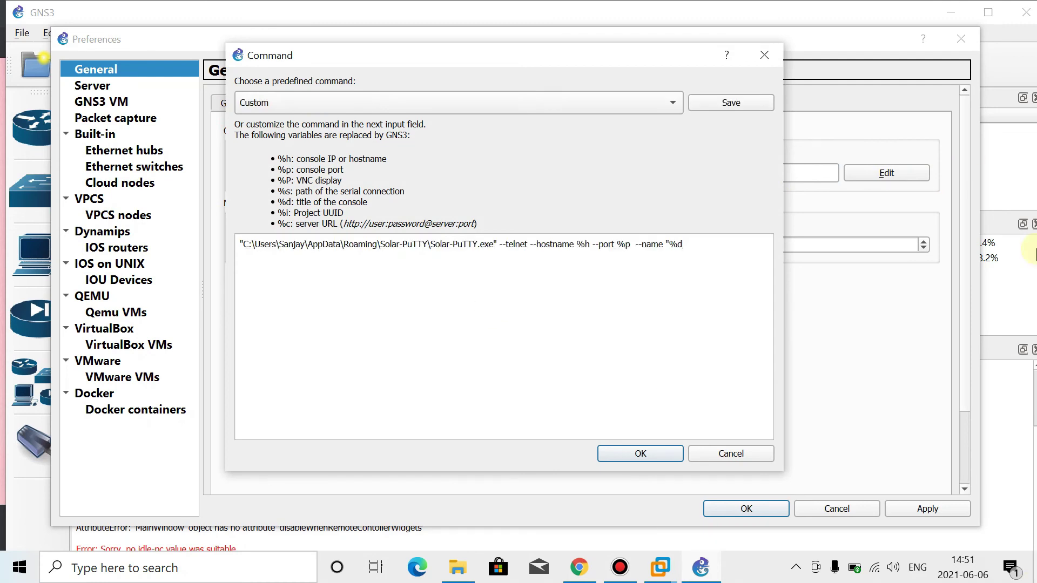
pyautogui.doubleClick(483, 244)
pyautogui.moveTo(483, 244); pyautogui.dragTo(250, 246)
pyautogui.click(324, 274)
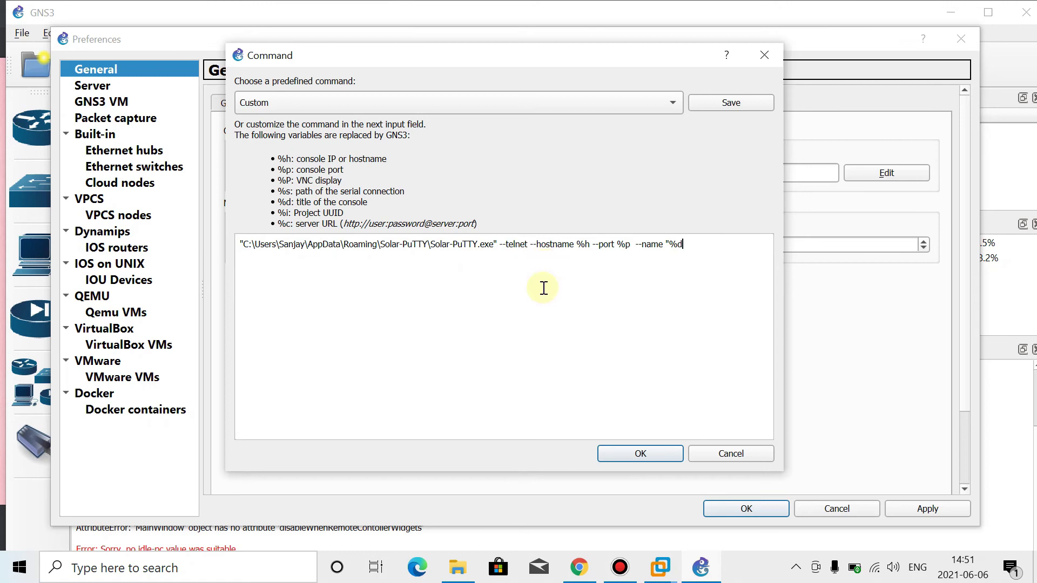
# Step: Switch to File Explorer and copy the folder location of the Solar-PuTTY application from its properties
pyautogui.click(457, 569)
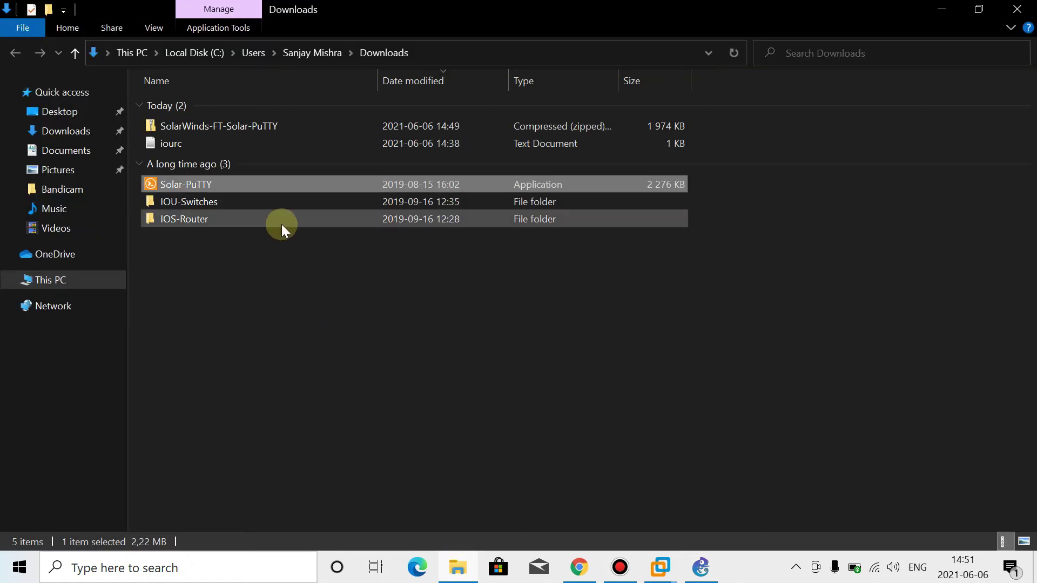
pyautogui.rightClick(207, 186)
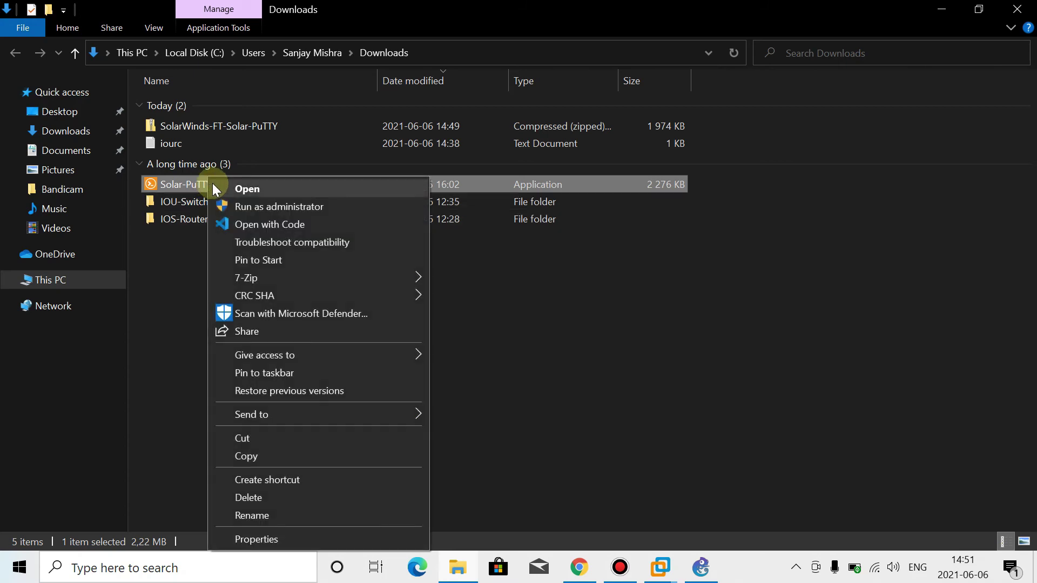
pyautogui.click(289, 540)
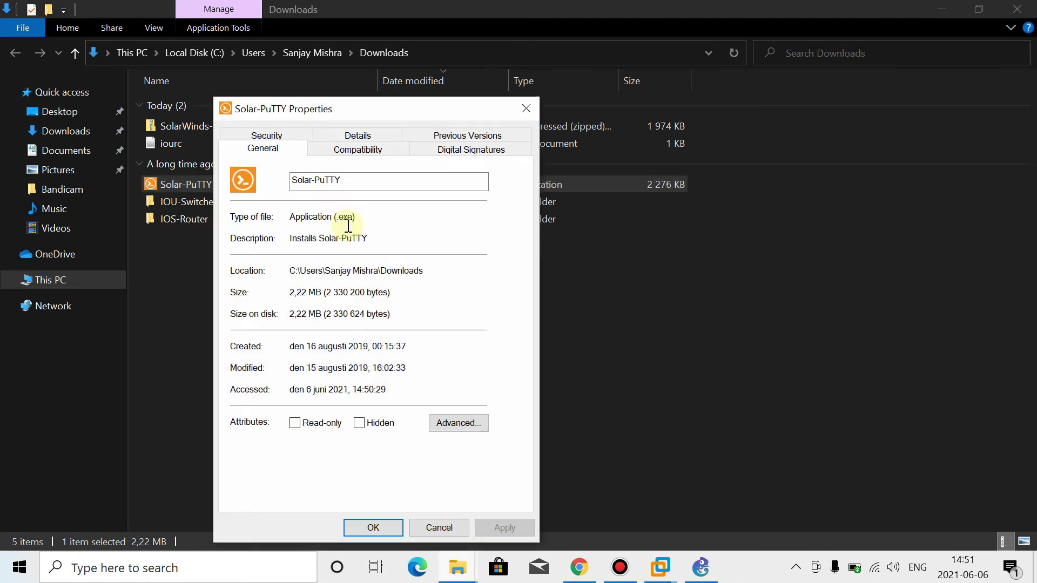
pyautogui.moveTo(430, 269); pyautogui.dragTo(283, 266)
pyautogui.rightClick(313, 271)
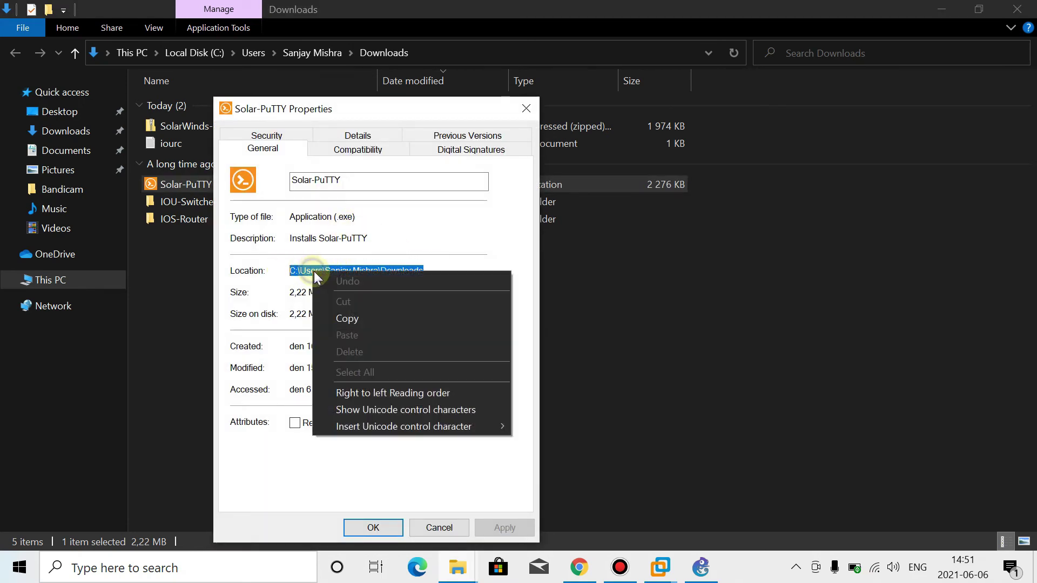
pyautogui.click(342, 319)
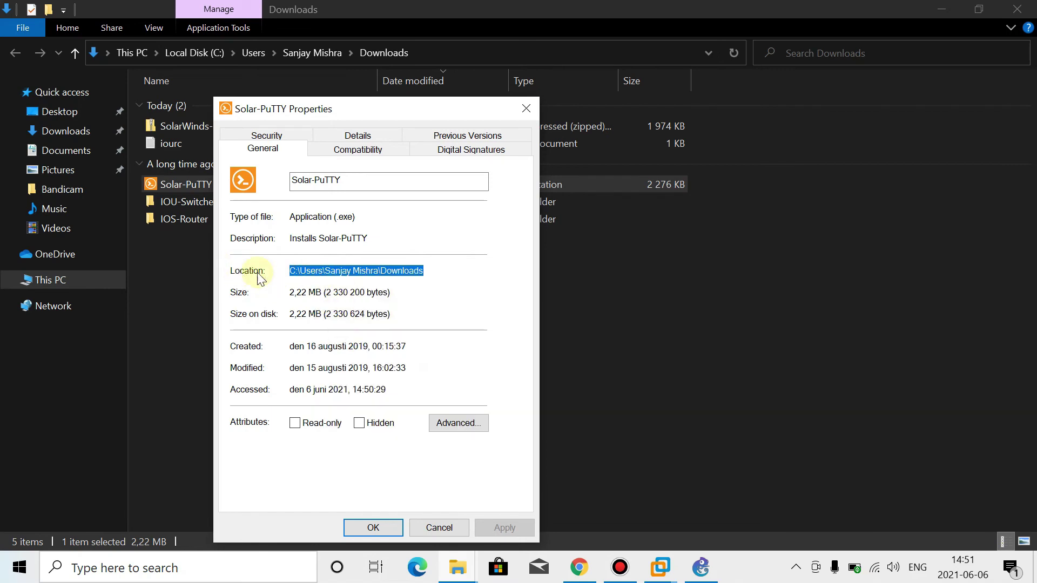
pyautogui.click(368, 529)
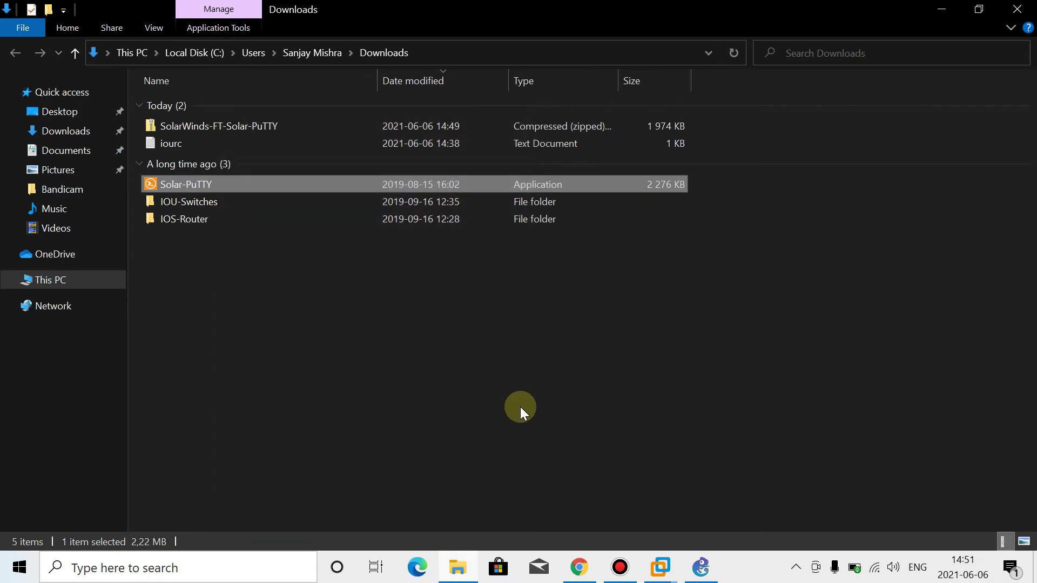
# Step: Switch to GNS3, replace the folder path before Solar-PuTTY.exe in the command with the copied Downloads path, and save and close the preferences
pyautogui.click(707, 572)
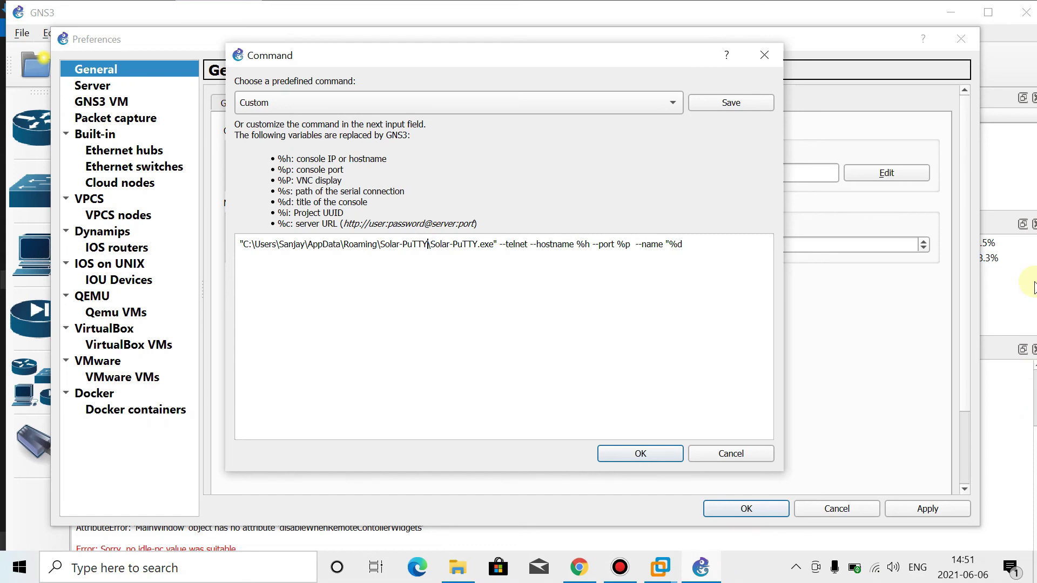
pyautogui.press('BackSpace')
pyautogui.press('BackSpace')
pyautogui.press('BackSpace')
pyautogui.press('BackSpace')
pyautogui.press('BackSpace')
pyautogui.press('BackSpace')
pyautogui.press('BackSpace')
pyautogui.press('BackSpace')
pyautogui.press('BackSpace')
pyautogui.press('BackSpace')
pyautogui.press('BackSpace')
pyautogui.press('BackSpace')
pyautogui.press('BackSpace')
pyautogui.press('BackSpace')
pyautogui.press('BackSpace')
pyautogui.press('BackSpace')
pyautogui.press('BackSpace')
pyautogui.press('BackSpace')
pyautogui.press('BackSpace')
pyautogui.press('BackSpace')
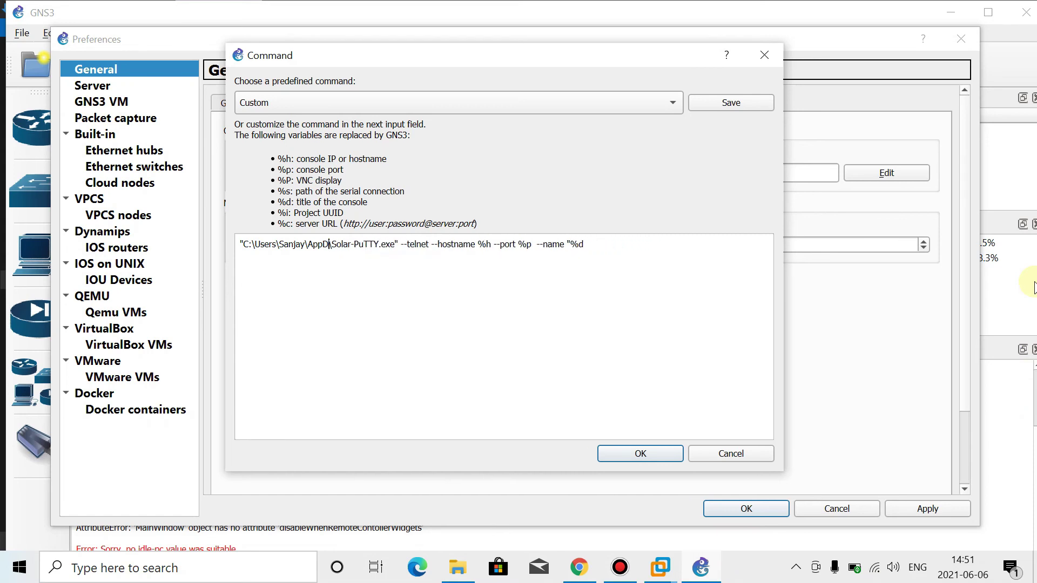
pyautogui.press('BackSpace')
pyautogui.press('BackSpace')
pyautogui.press('BackSpace')
pyautogui.press('BackSpace')
pyautogui.press('BackSpace')
pyautogui.press('BackSpace')
pyautogui.press('BackSpace')
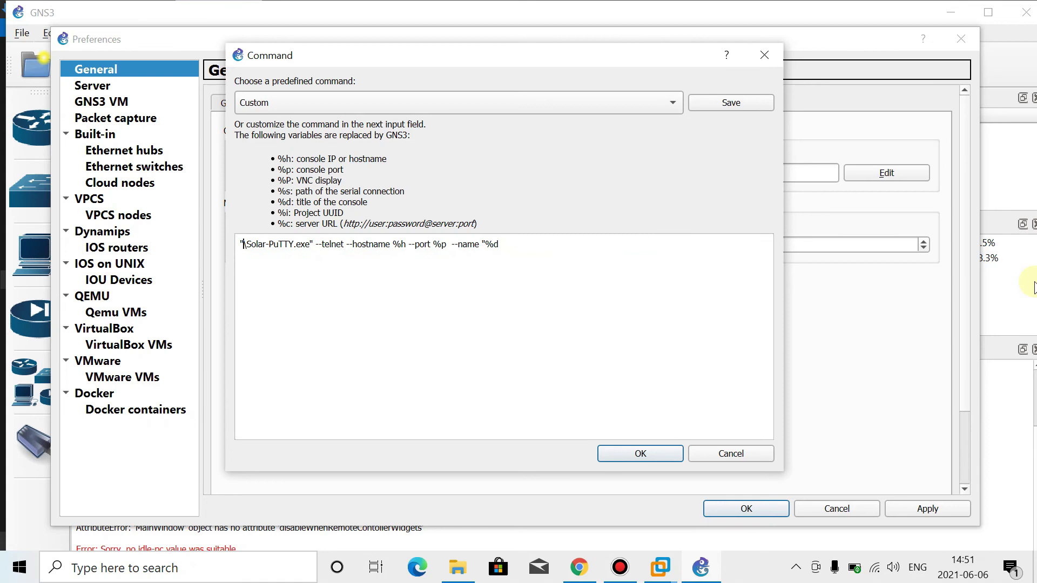
pyautogui.hotkey('ctrl', 'v')
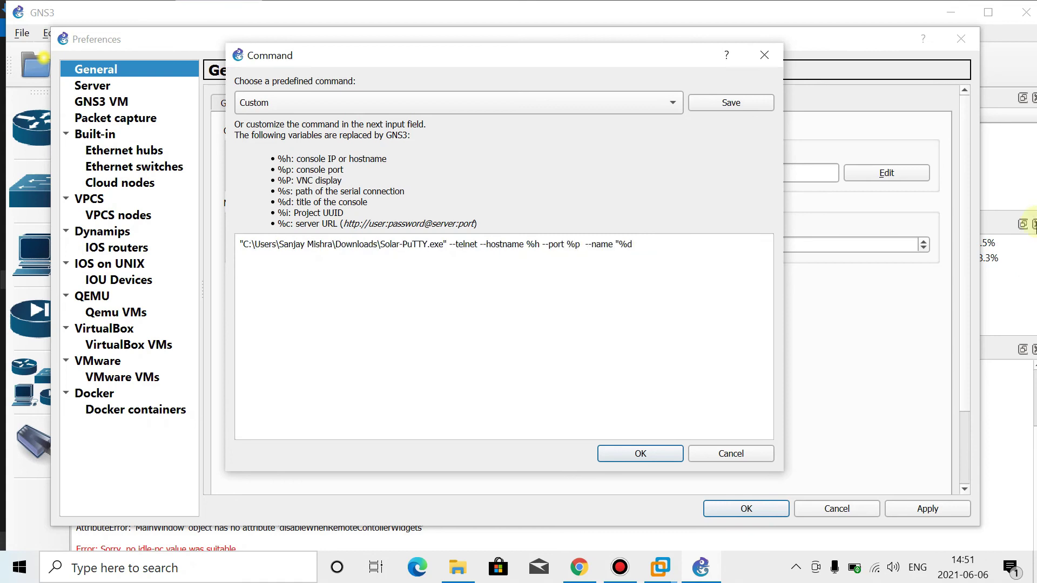
pyautogui.click(639, 453)
pyautogui.click(934, 520)
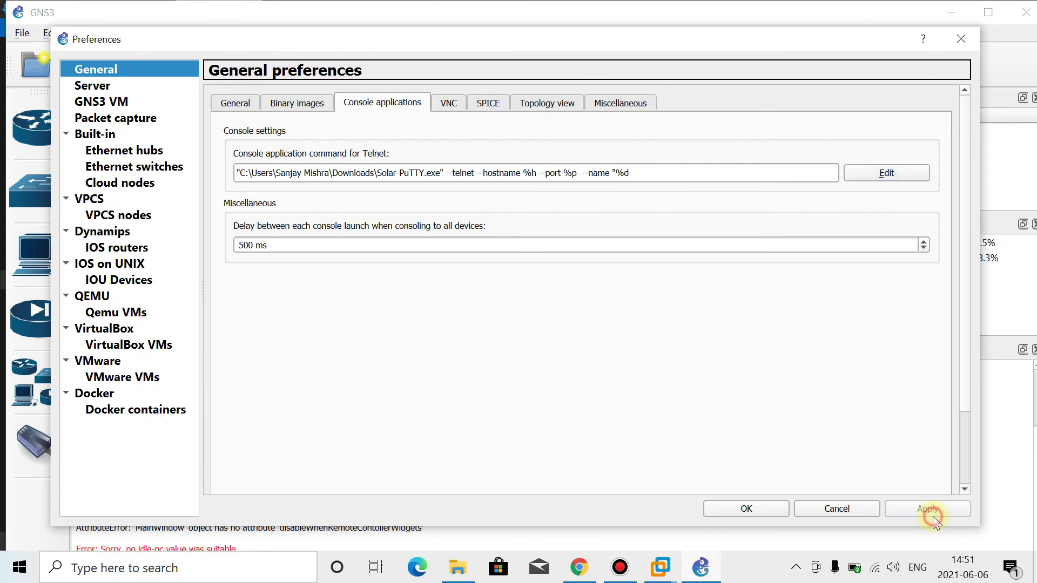
pyautogui.click(724, 509)
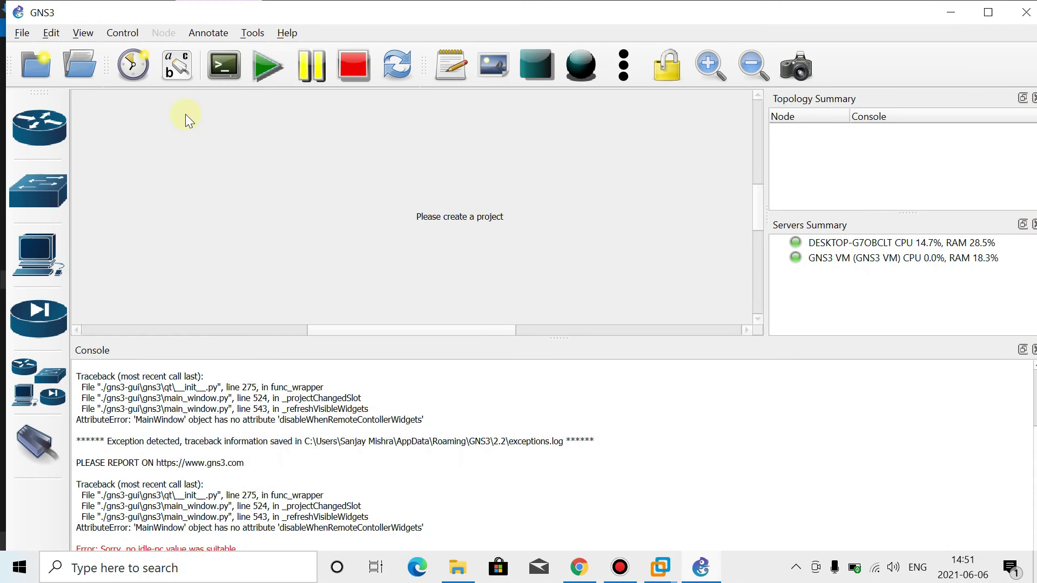
# Step: Create a new blank project named XYZ
pyautogui.click(18, 34)
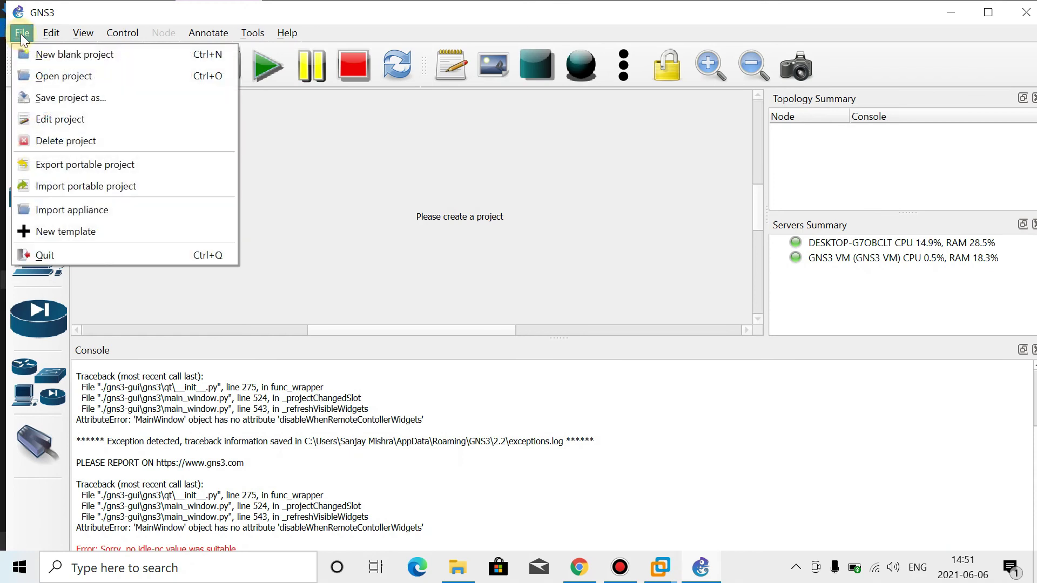
pyautogui.click(82, 55)
pyautogui.click(186, 167)
pyautogui.moveTo(186, 168); pyautogui.dragTo(134, 165)
pyautogui.click(182, 171)
pyautogui.doubleClick(206, 161)
pyautogui.write('XYZ')
pyautogui.press('Return')
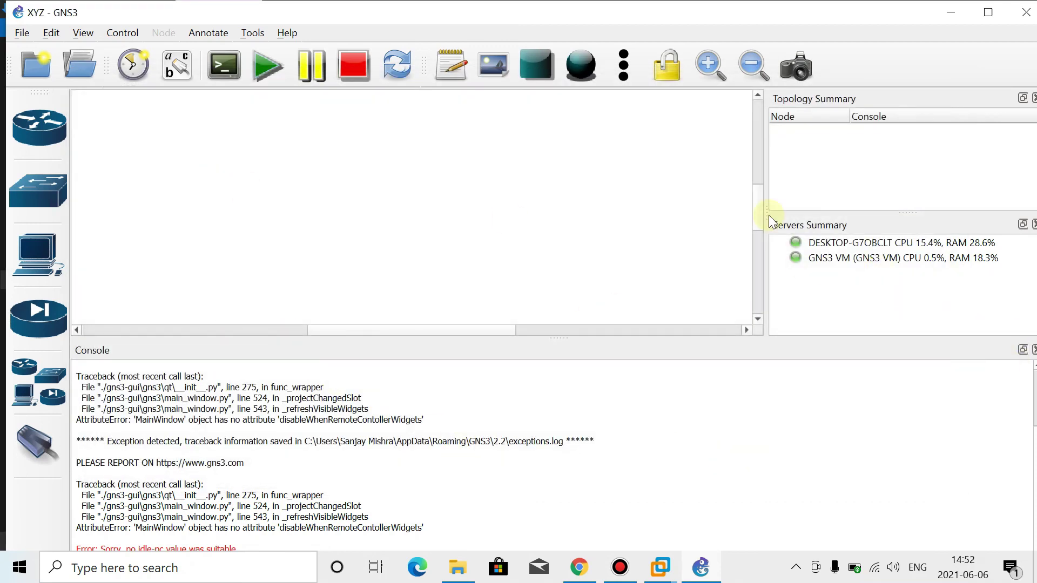
# Step: Hide the Topology Summary and the Console, and narrow the Servers Summary to widen the workspace
pyautogui.click(1033, 98)
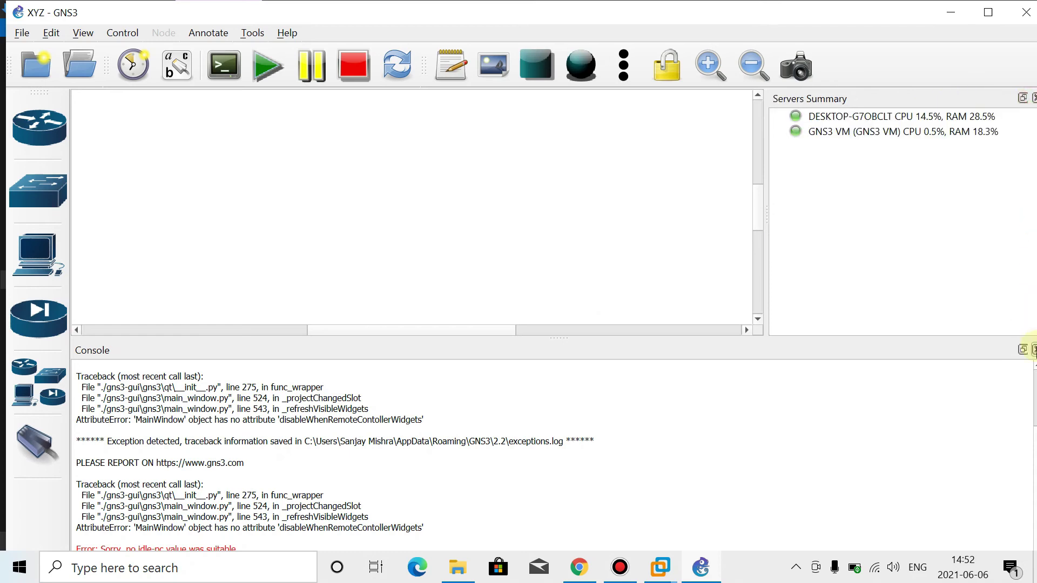
pyautogui.click(1034, 350)
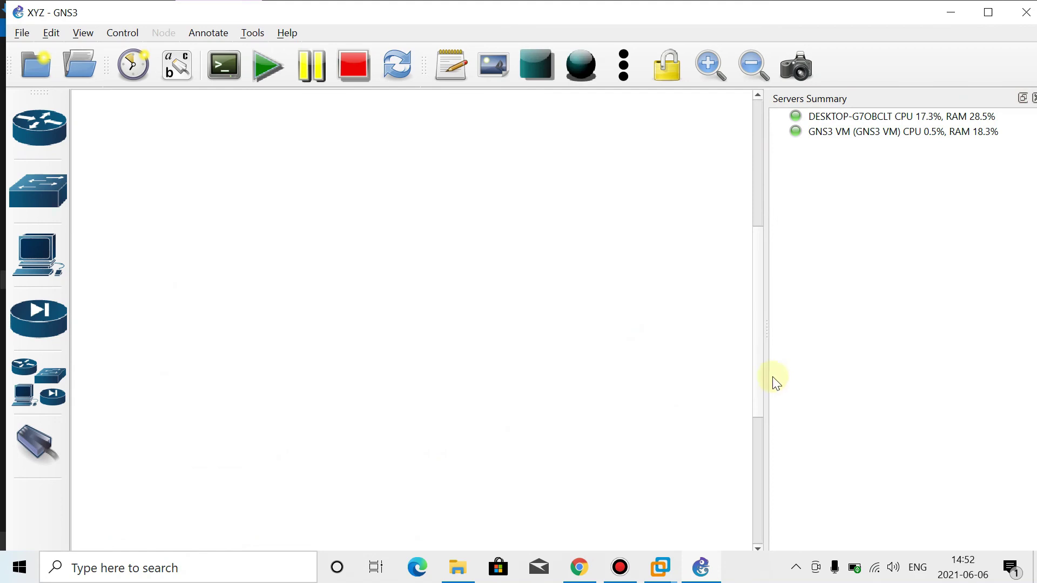
pyautogui.moveTo(765, 378); pyautogui.dragTo(867, 375)
pyautogui.click(449, 332)
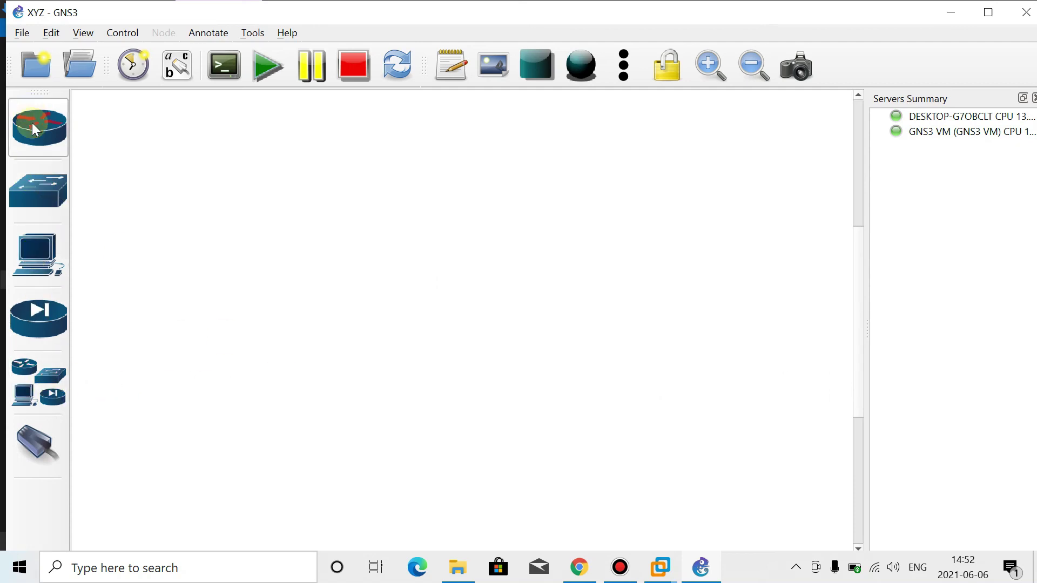
# Step: Add two c7200 routers from the device list to the workspace
pyautogui.click(38, 397)
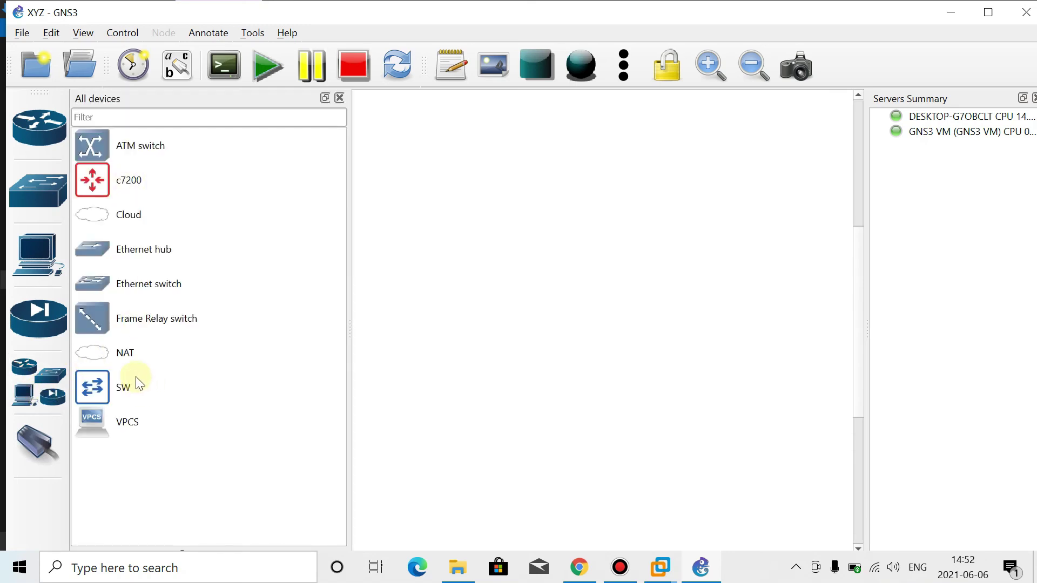
pyautogui.click(59, 134)
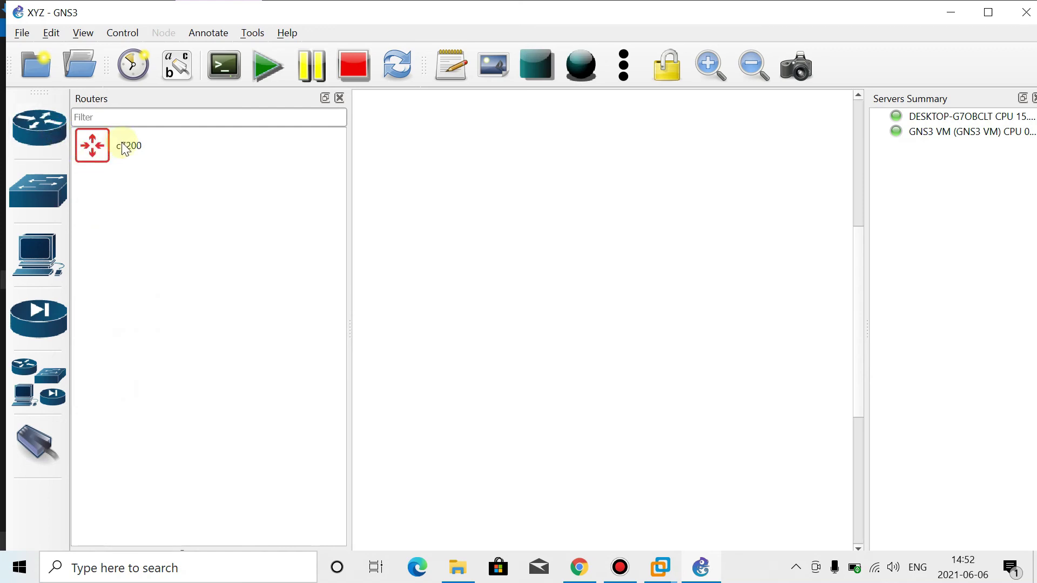
pyautogui.moveTo(125, 150); pyautogui.dragTo(744, 311)
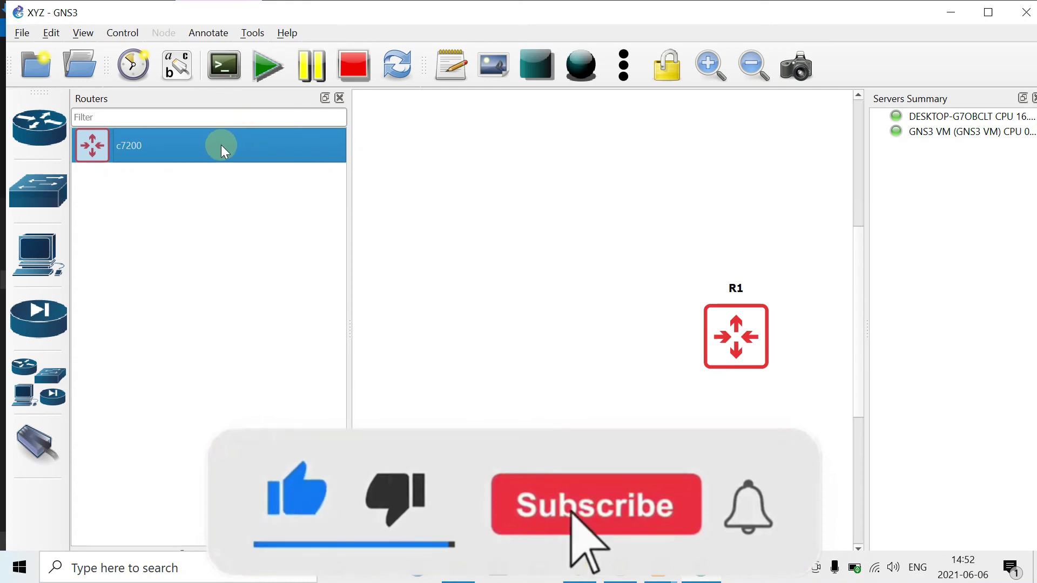
pyautogui.moveTo(207, 150); pyautogui.dragTo(626, 261)
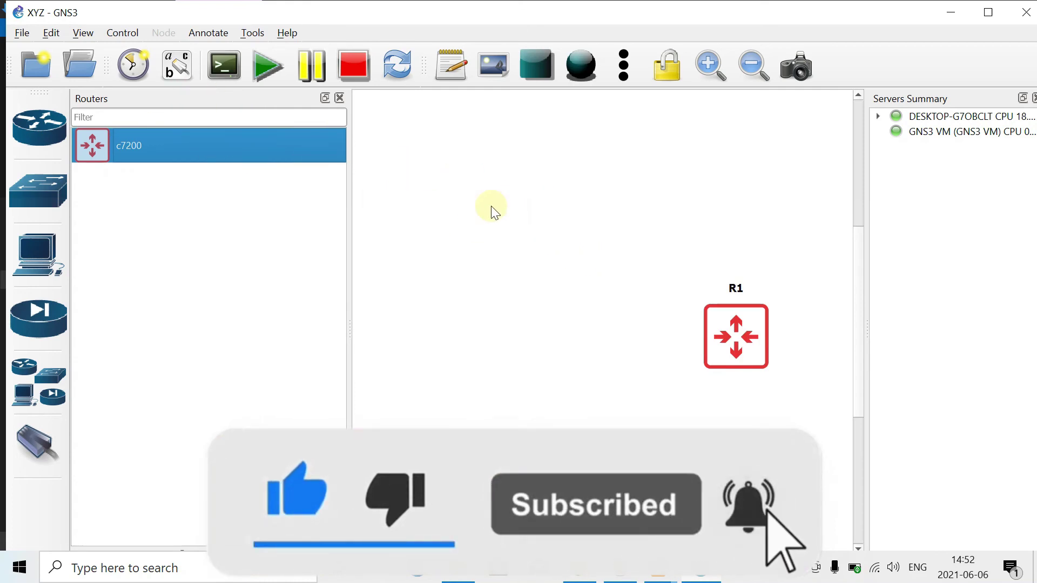
# Step: Close the router list and arrange the two routers side by side, with R1 to the left of R2
pyautogui.click(339, 98)
pyautogui.moveTo(468, 279); pyautogui.dragTo(475, 316)
pyautogui.moveTo(606, 342); pyautogui.dragTo(320, 308)
pyautogui.click(514, 316)
pyautogui.moveTo(514, 315); pyautogui.dragTo(600, 305)
pyautogui.click(490, 413)
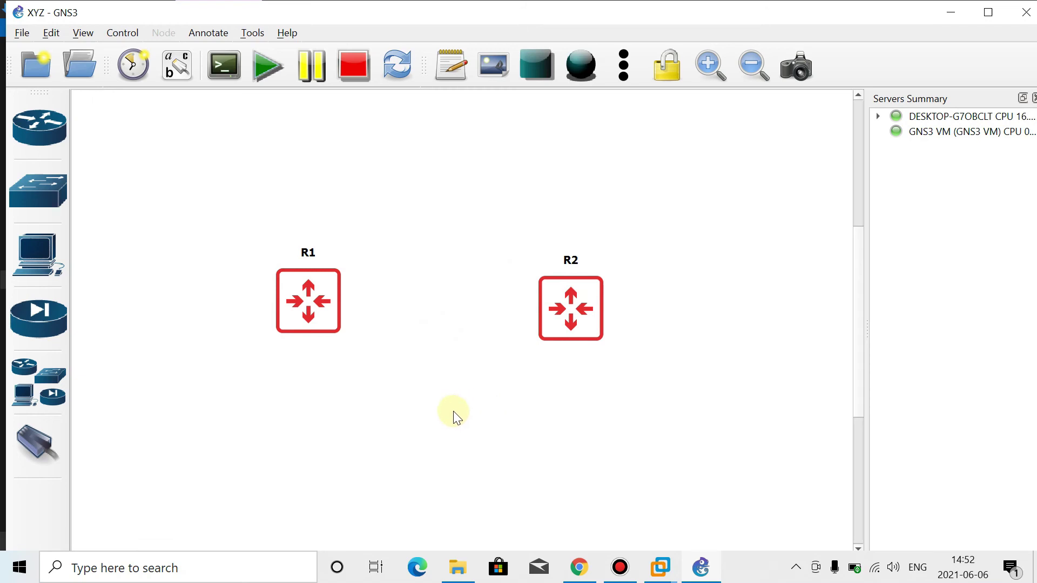
# Step: Link FastEthernet0/0 of R1 to FastEthernet0/0 of R2 and leave link mode
pyautogui.click(43, 453)
pyautogui.click(308, 308)
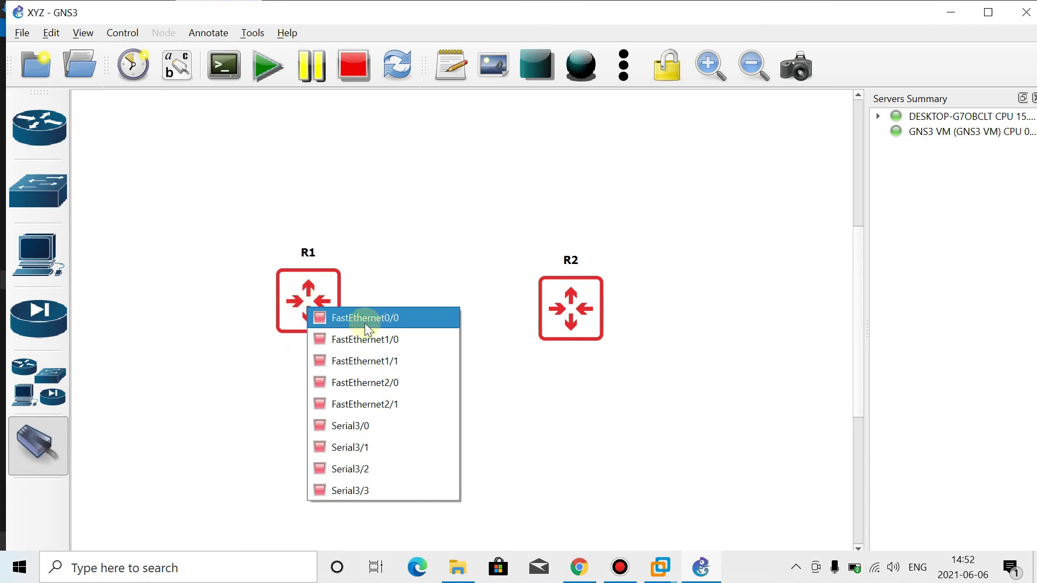
pyautogui.click(365, 319)
pyautogui.click(564, 303)
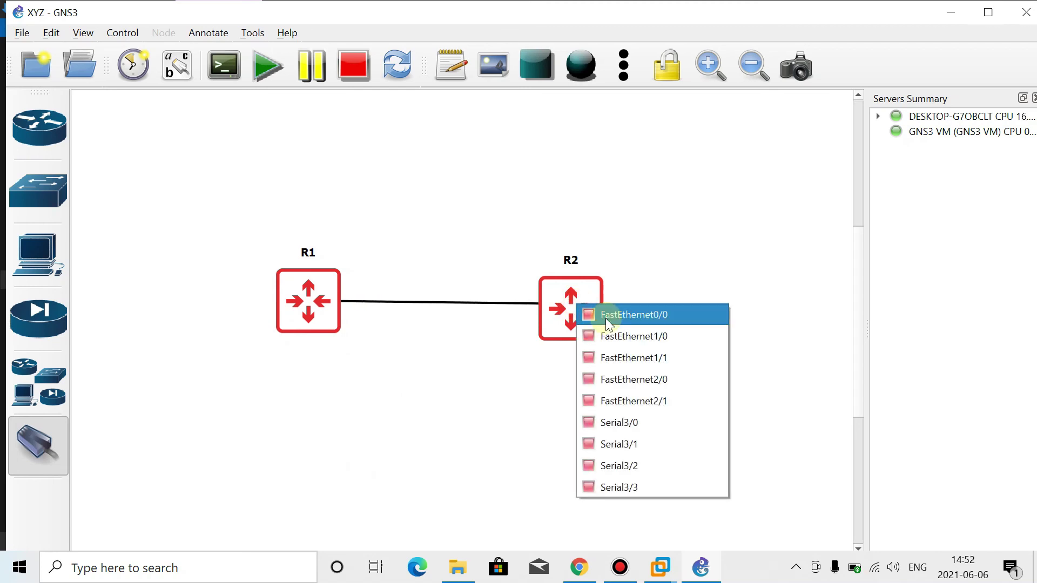
pyautogui.click(607, 317)
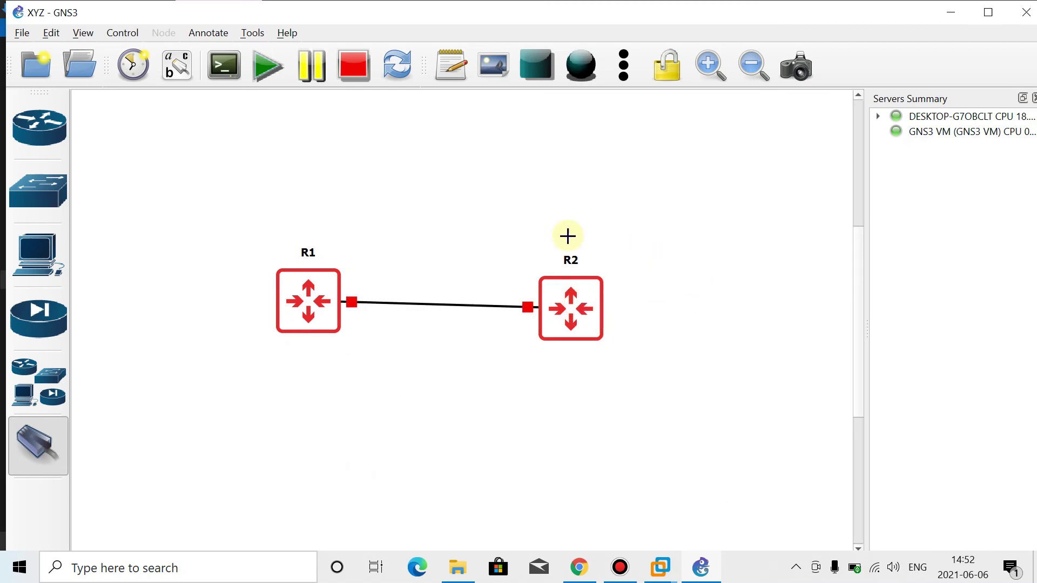
pyautogui.rightClick(180, 225)
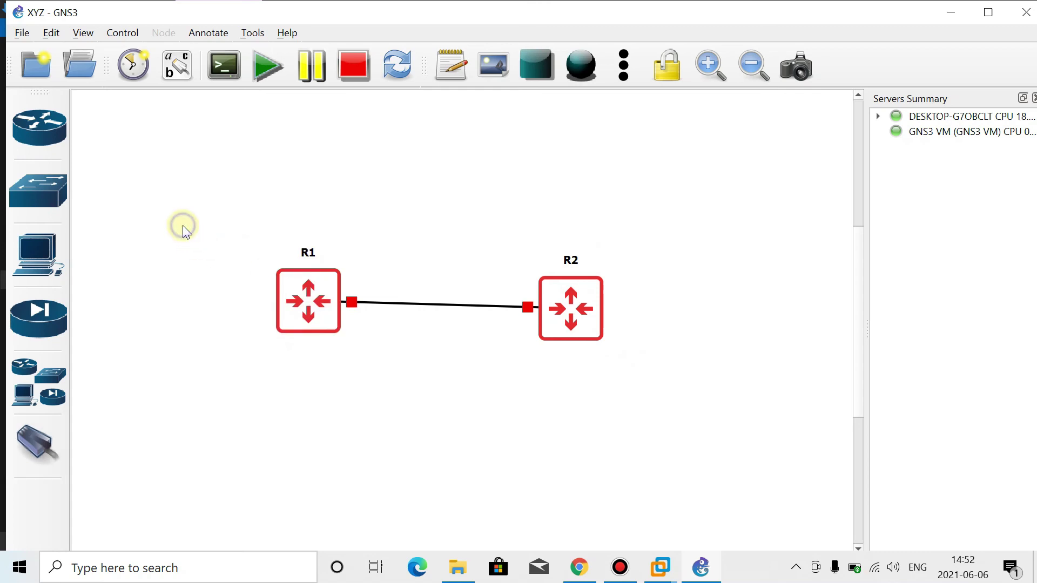
# Step: Start router R1, and start all devices in the project, confirming the start
pyautogui.moveTo(346, 7)
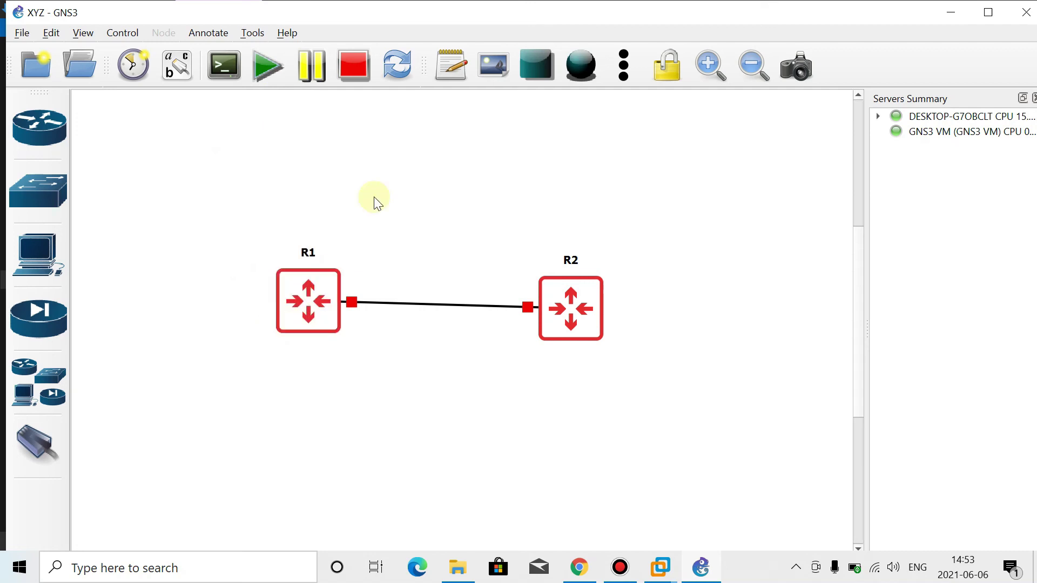
pyautogui.rightClick(299, 312)
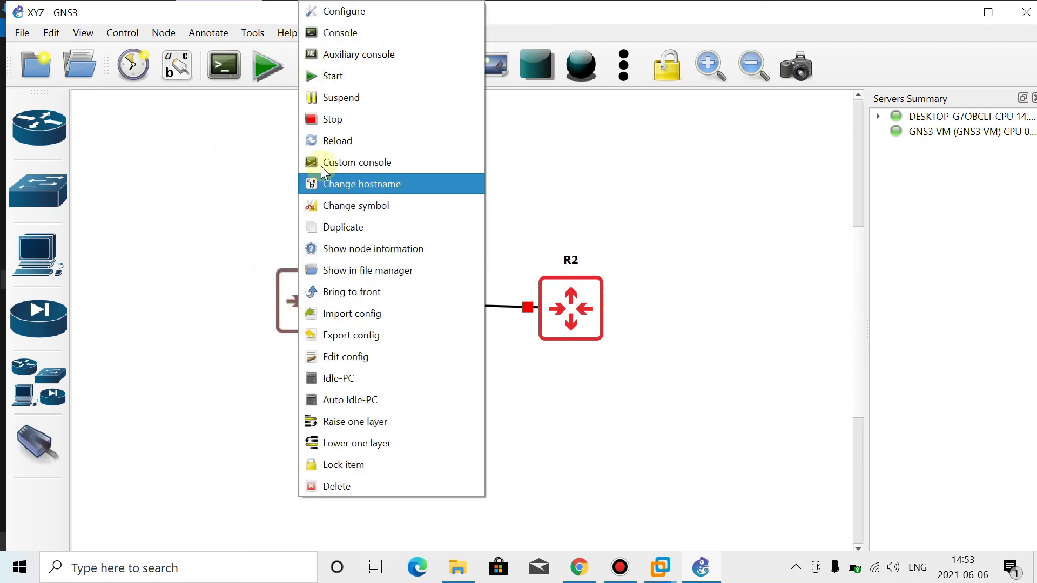
pyautogui.click(318, 75)
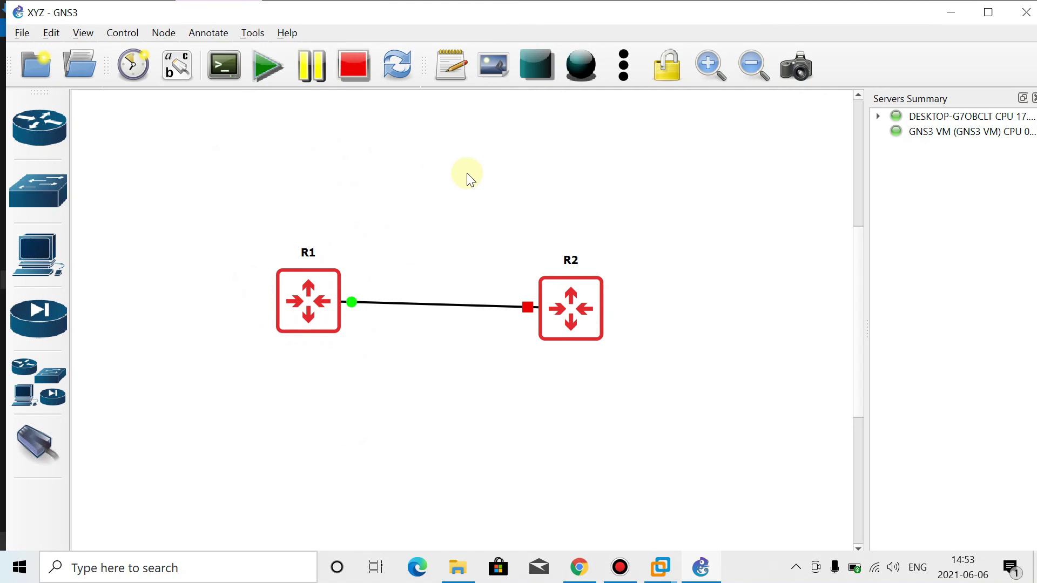
pyautogui.click(268, 66)
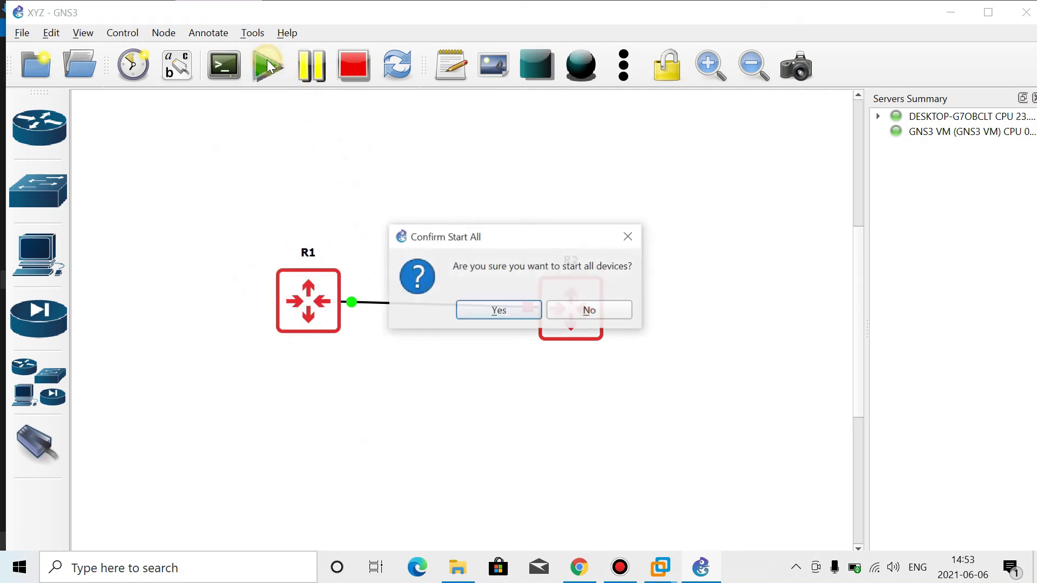
pyautogui.click(485, 319)
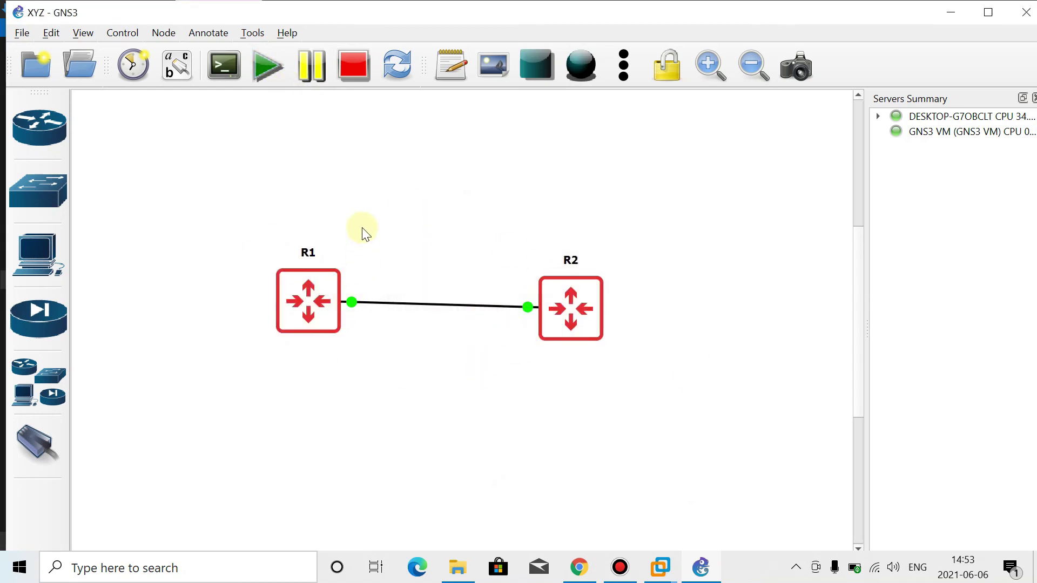
# Step: Open the consoles of all devices and accept the Solar-PuTTY License Agreement and Privacy Notice
pyautogui.rightClick(327, 312)
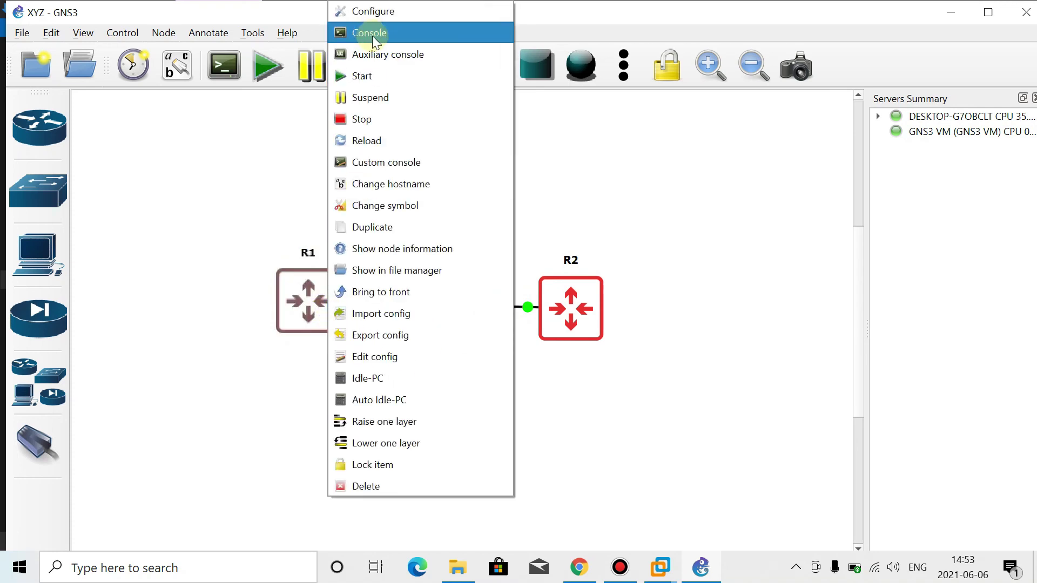
pyautogui.click(159, 207)
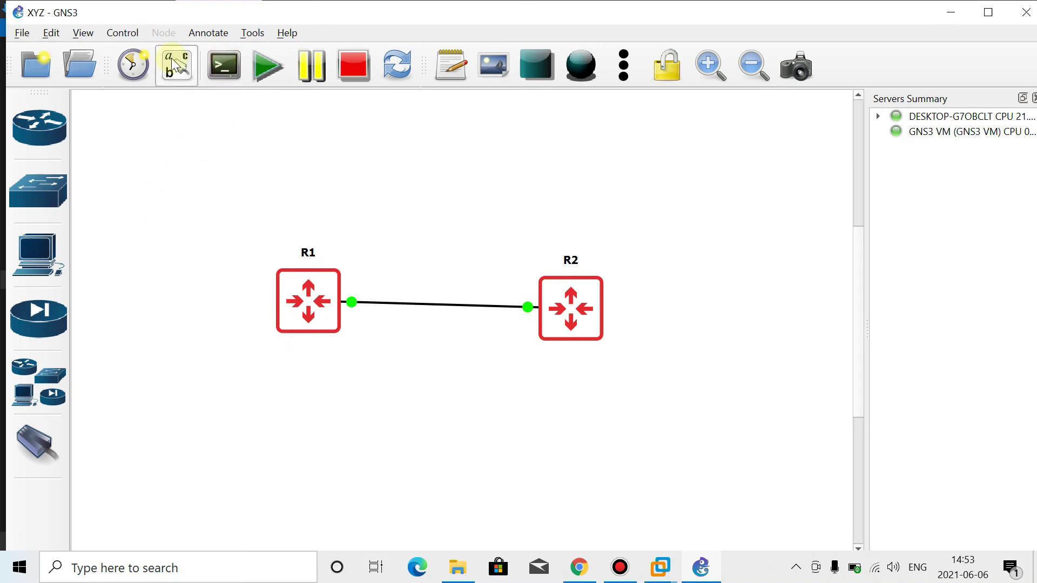
pyautogui.click(226, 76)
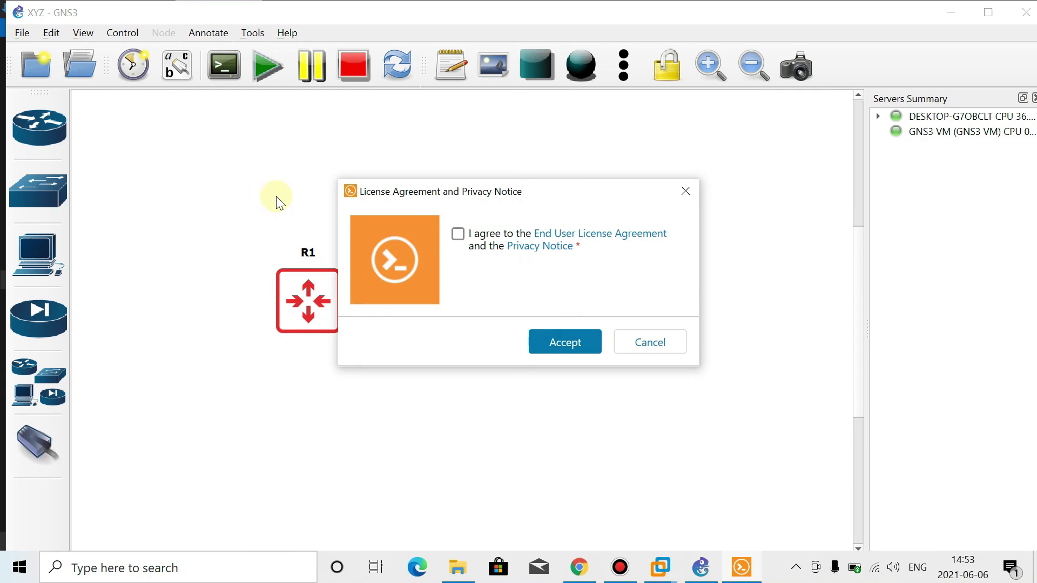
pyautogui.click(458, 233)
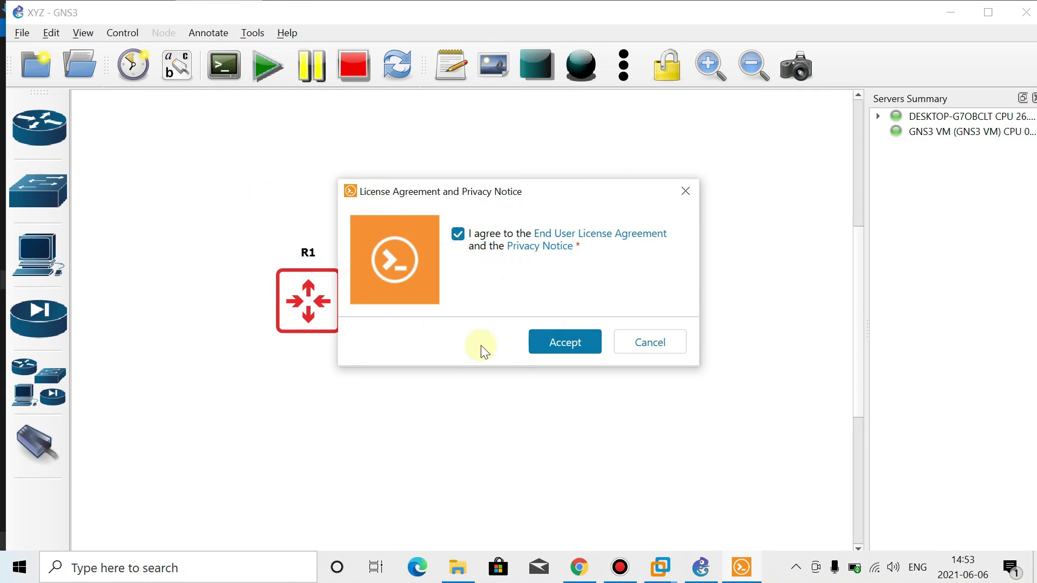
pyautogui.click(556, 342)
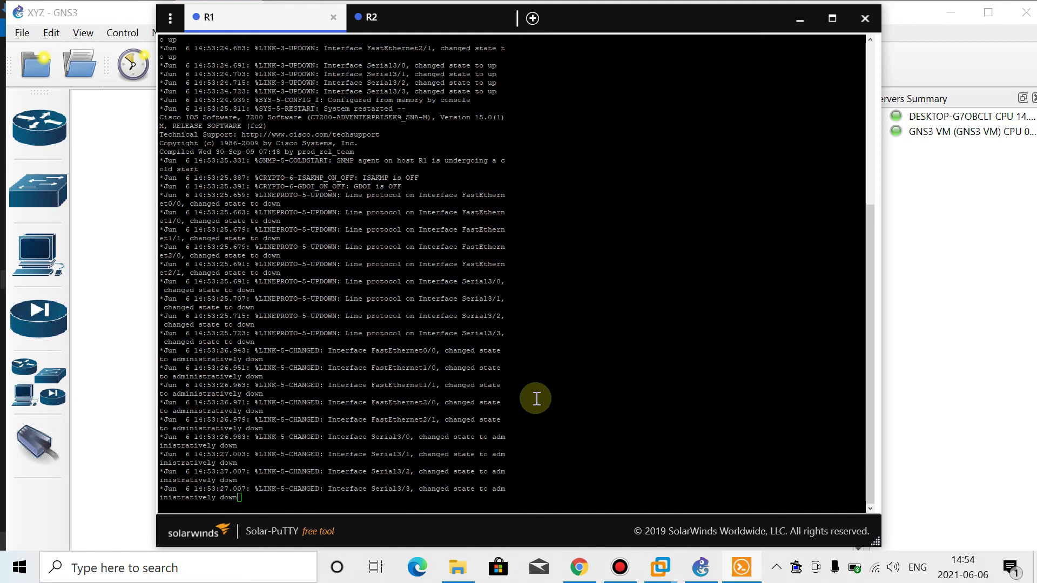
pyautogui.moveTo(555, 457); pyautogui.dragTo(352, 250)
pyautogui.click(368, 289)
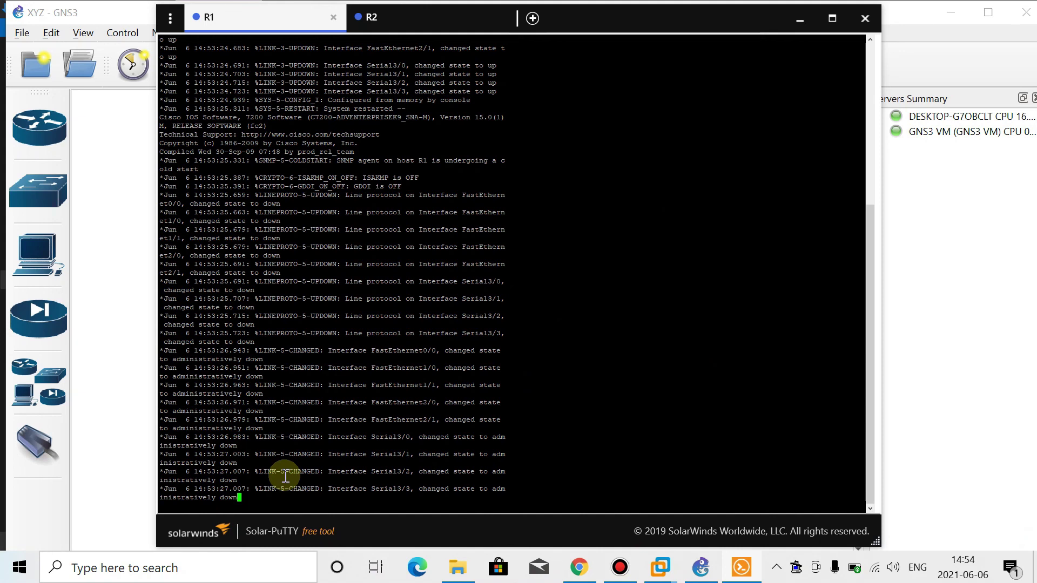
# Step: Launch the PuTTY configuration from Solar-PuTTY's general settings and set the terminal font size to 16
pyautogui.click(171, 19)
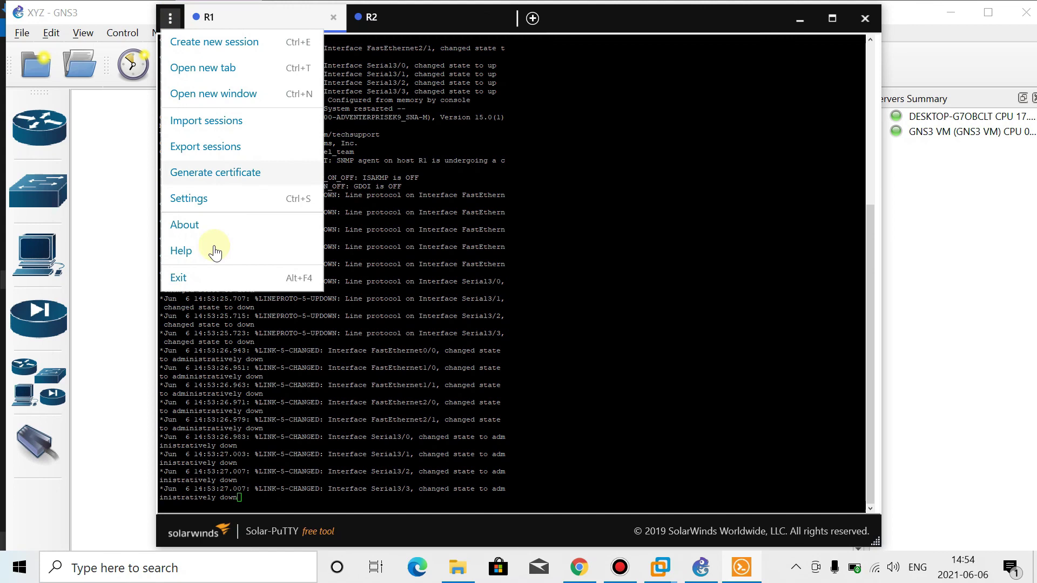
pyautogui.click(209, 199)
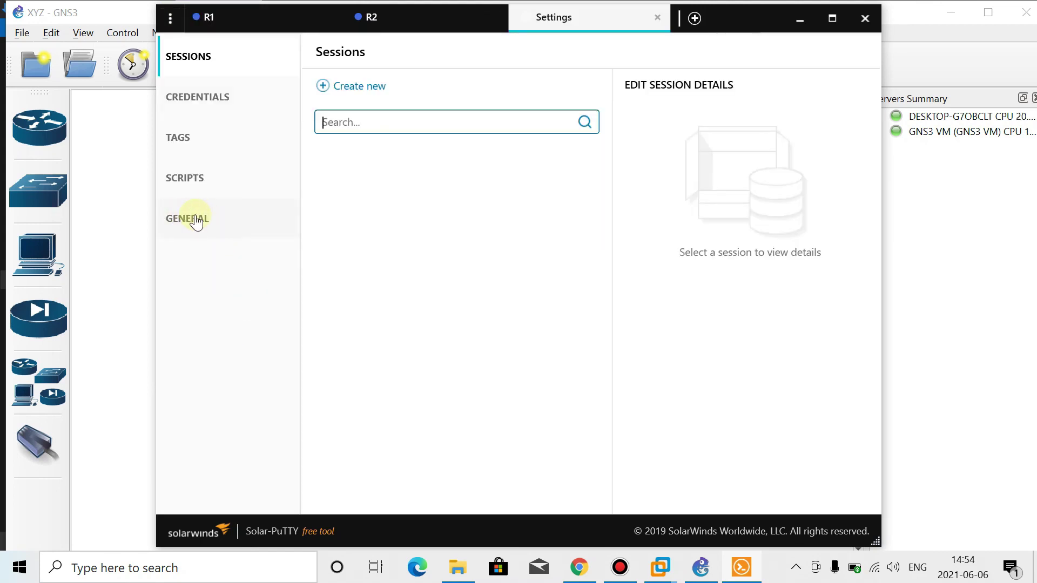
pyautogui.click(214, 221)
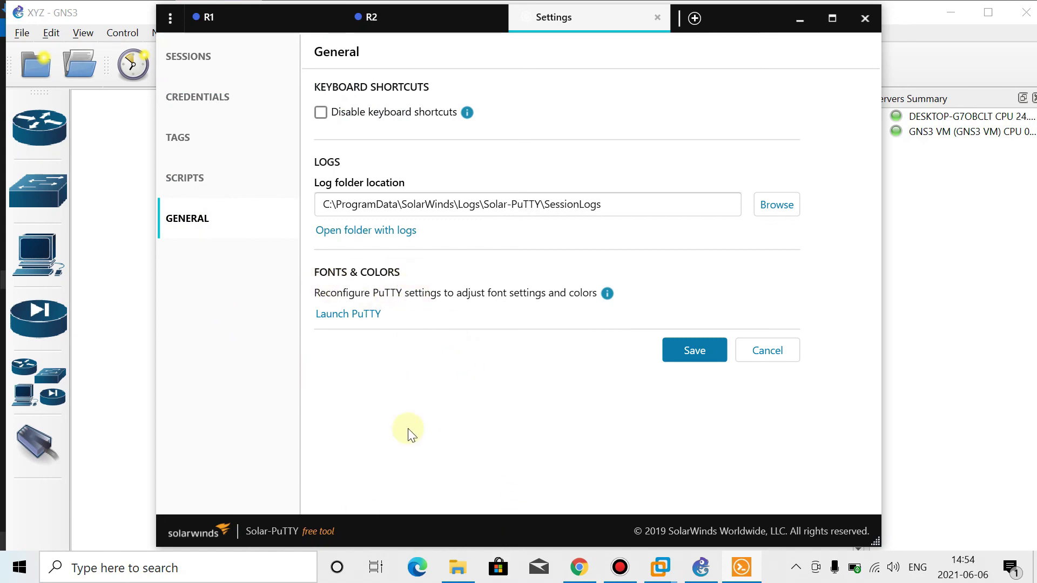
pyautogui.click(359, 314)
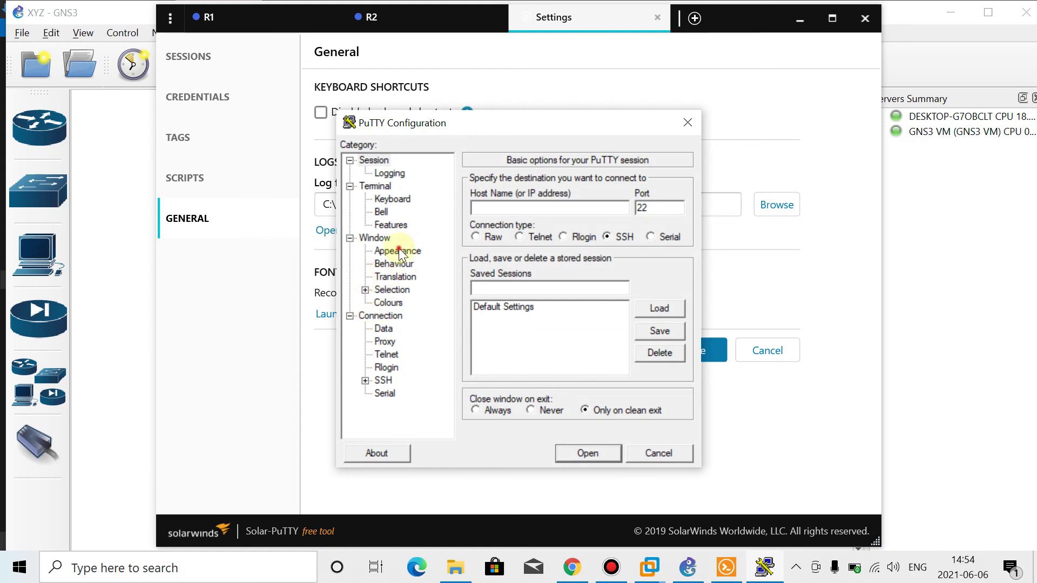
pyautogui.click(398, 251)
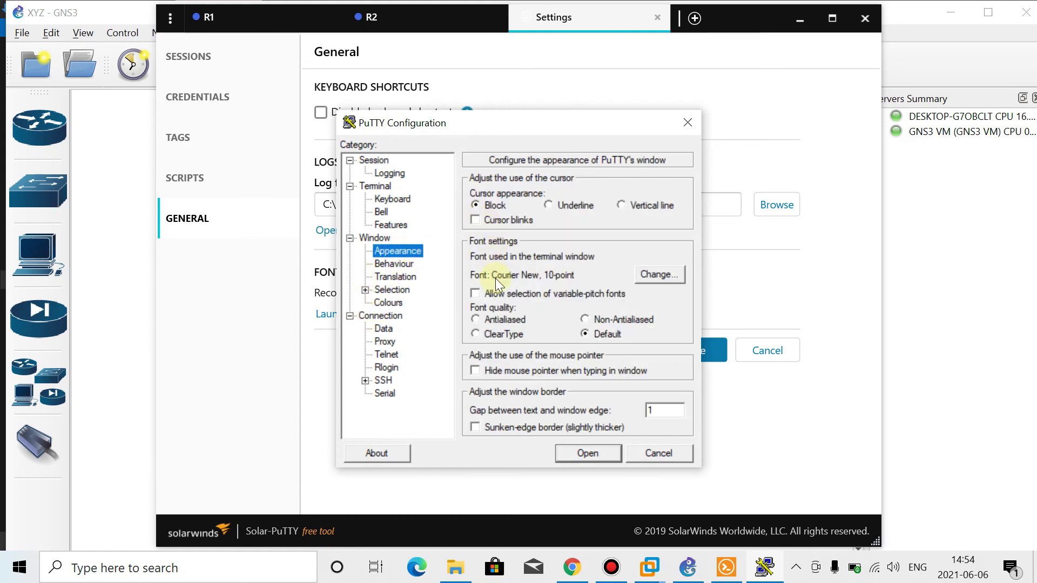
pyautogui.click(652, 276)
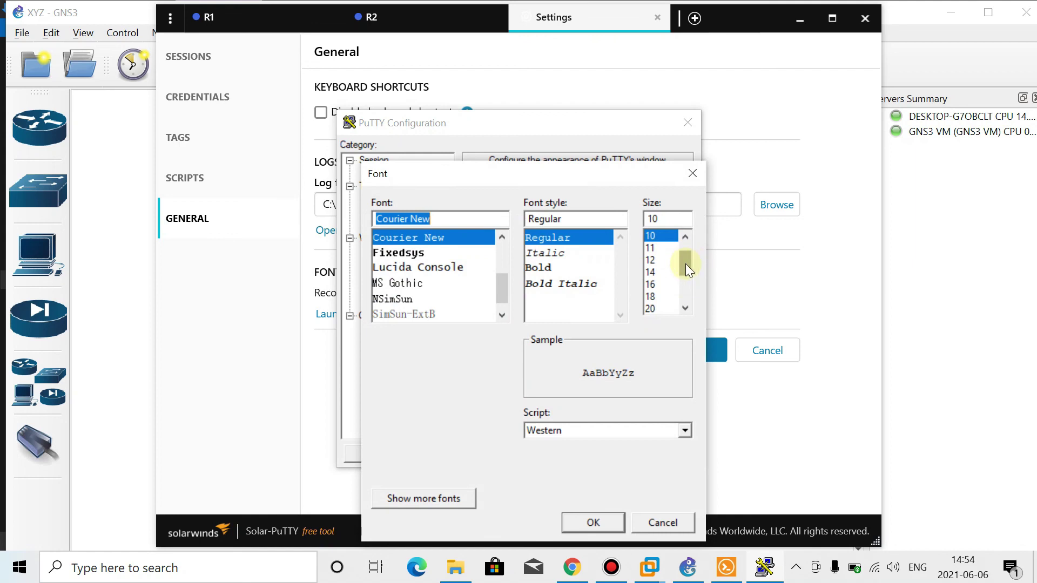
pyautogui.click(651, 284)
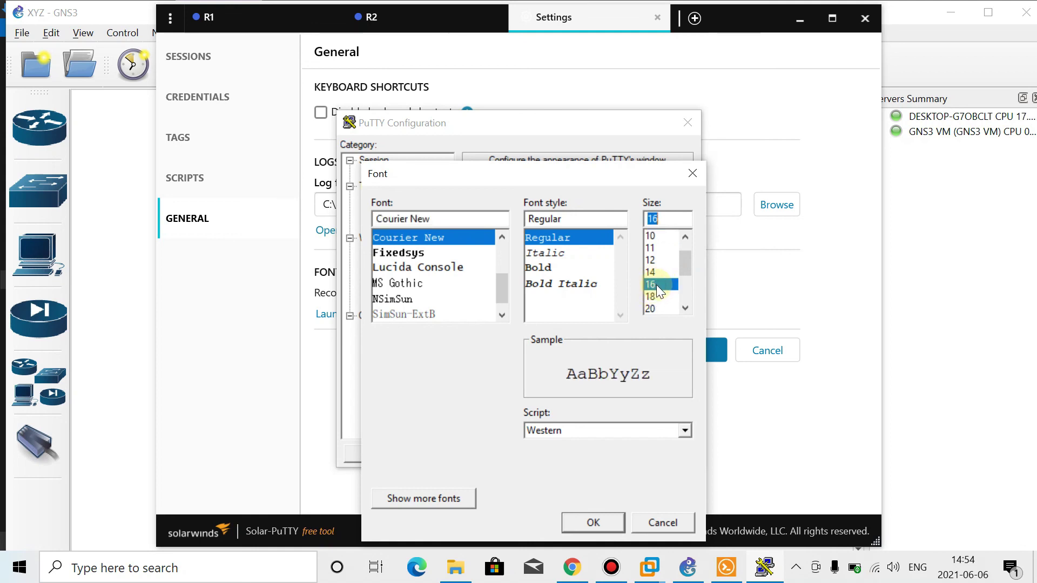
pyautogui.click(593, 523)
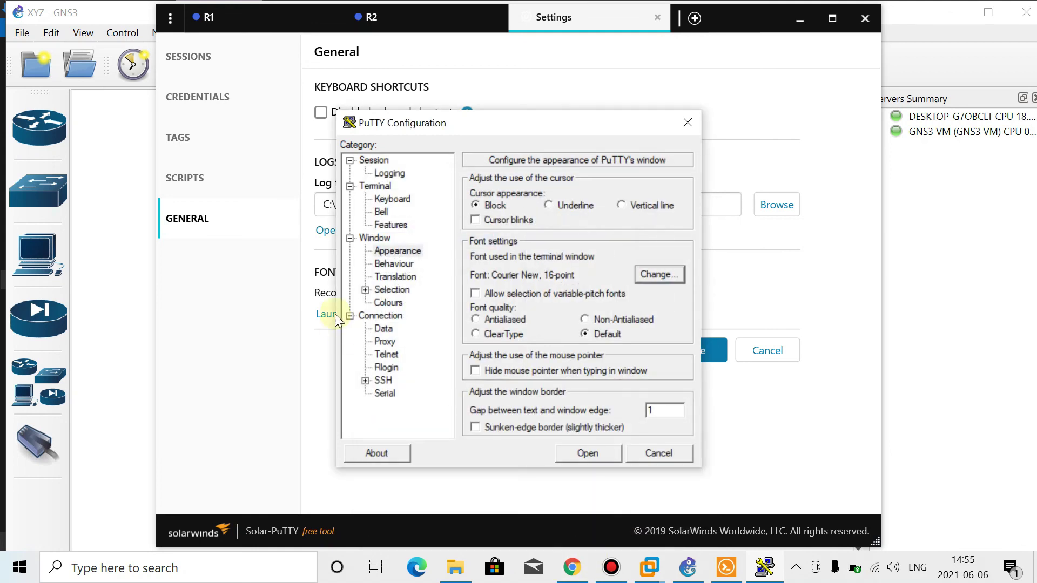
# Step: Change PuTTY's Default Foreground colour to white (RGB 255, 255, 255)
pyautogui.click(396, 302)
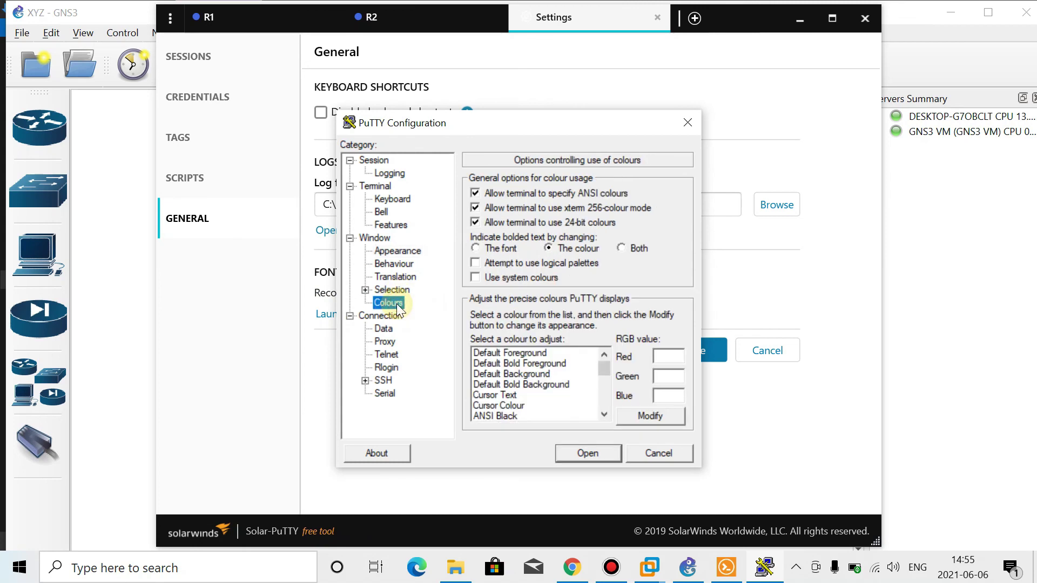
pyautogui.click(508, 353)
pyautogui.click(650, 417)
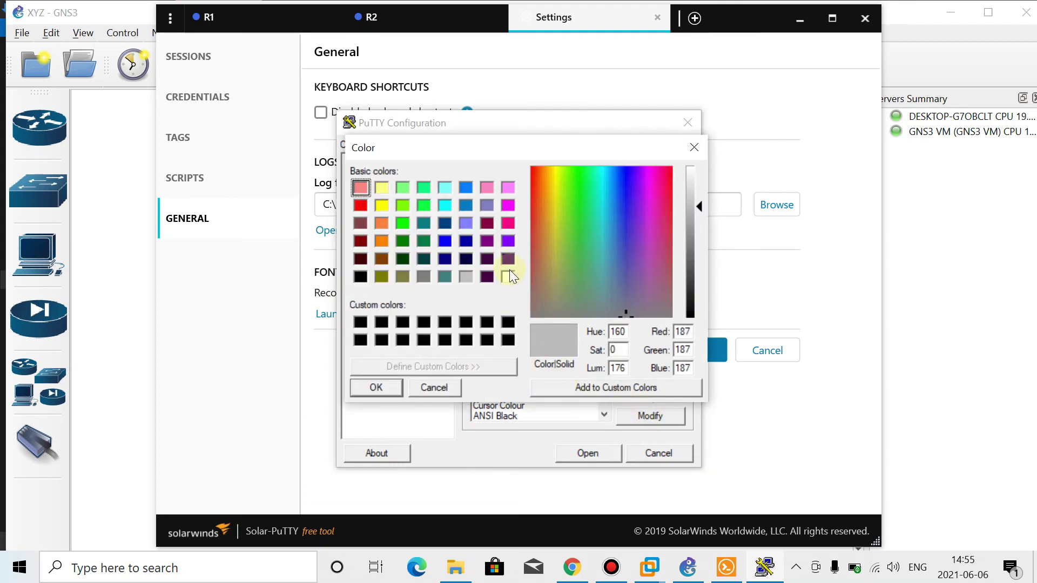
pyautogui.click(510, 274)
pyautogui.click(372, 385)
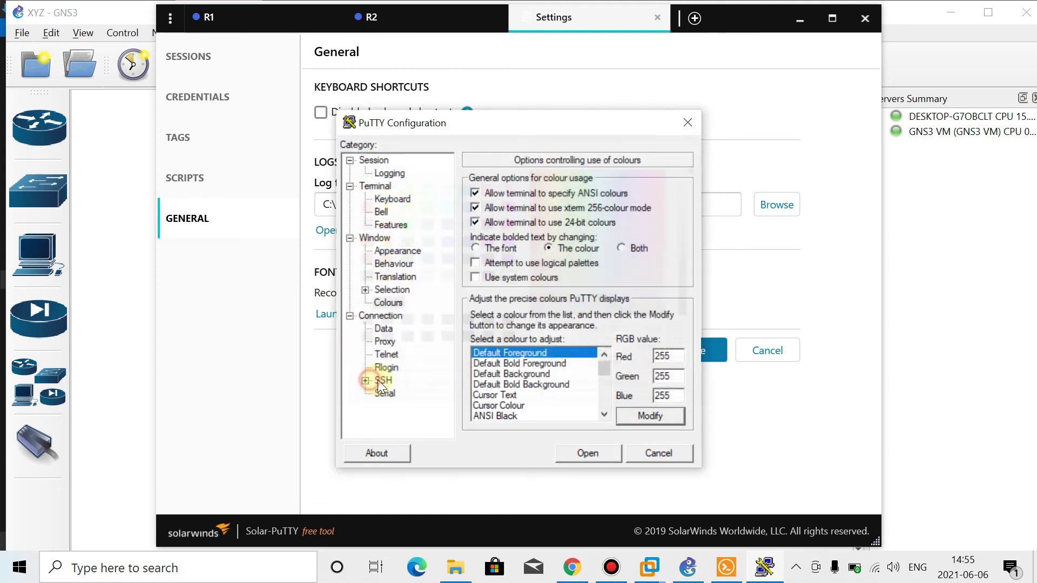
# Step: Save the PuTTY changes to the Default Settings session, close the configuration and save Solar-PuTTY's general settings
pyautogui.click(373, 161)
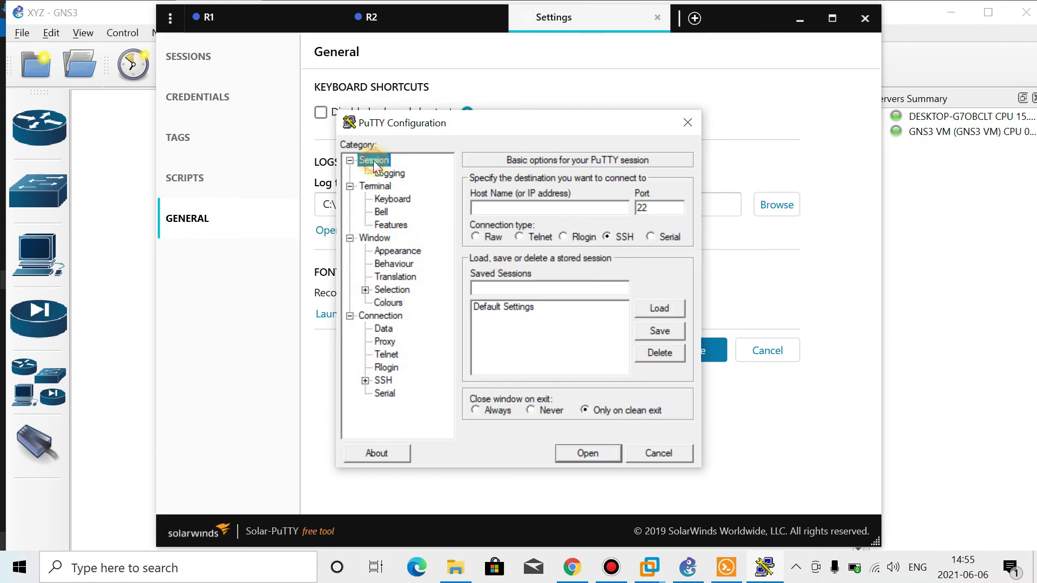
pyautogui.click(496, 306)
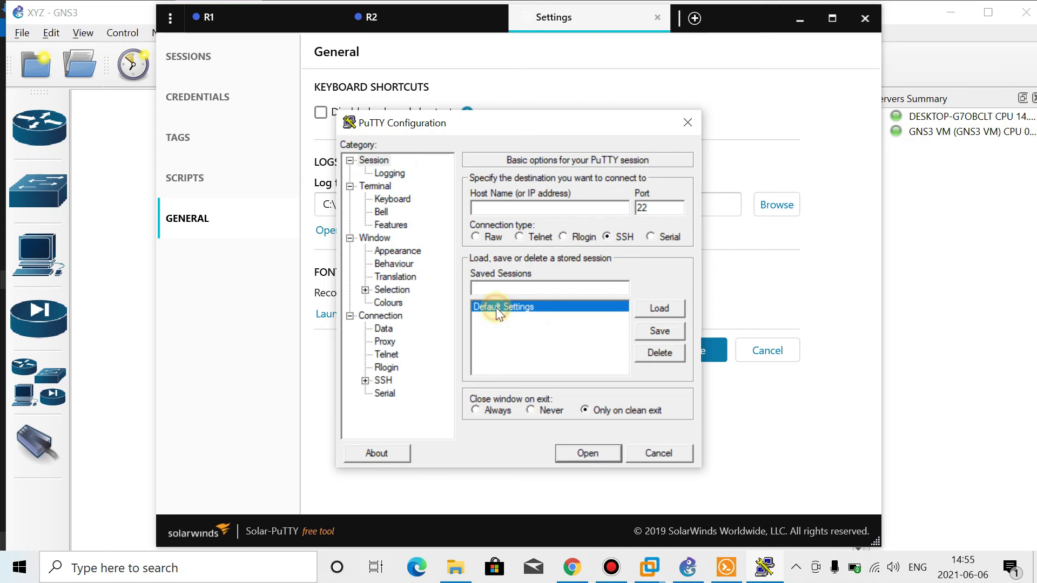
pyautogui.click(668, 324)
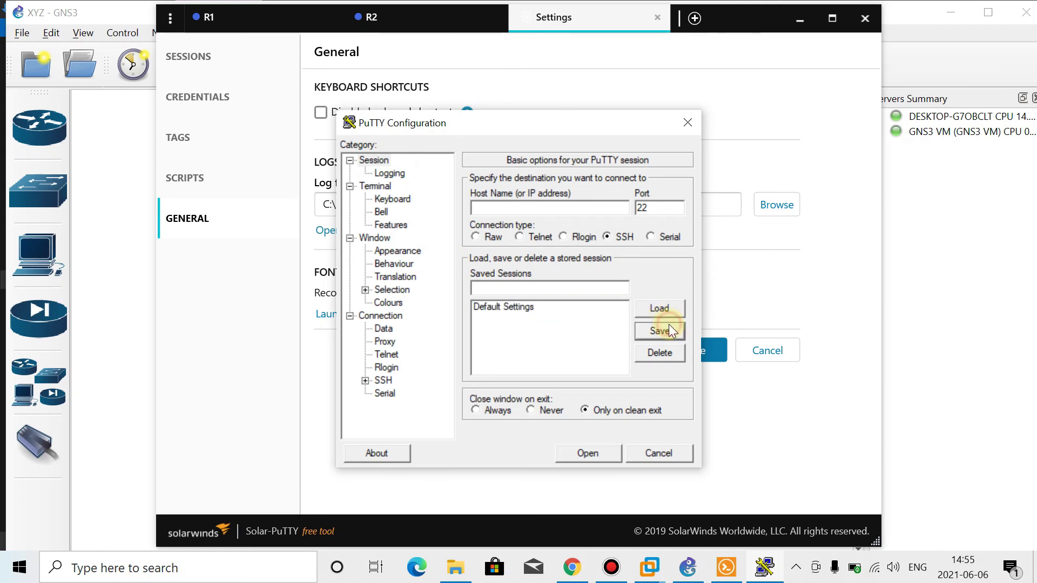
pyautogui.click(688, 122)
pyautogui.click(700, 363)
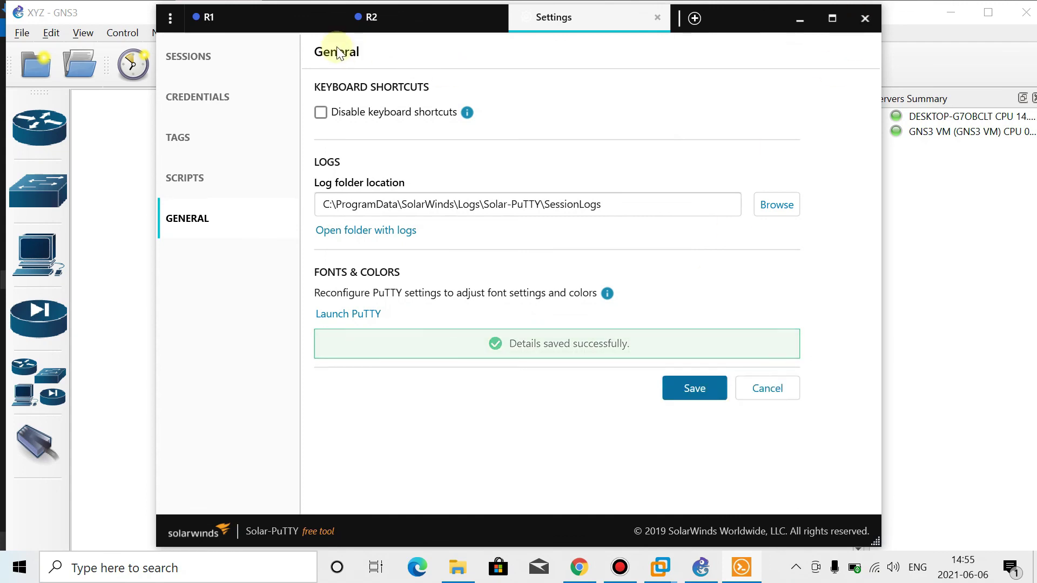
# Step: Check the R1 console, close Solar-PuTTY and reopen the consoles of all devices to apply the new font and colour
pyautogui.click(369, 18)
pyautogui.click(301, 18)
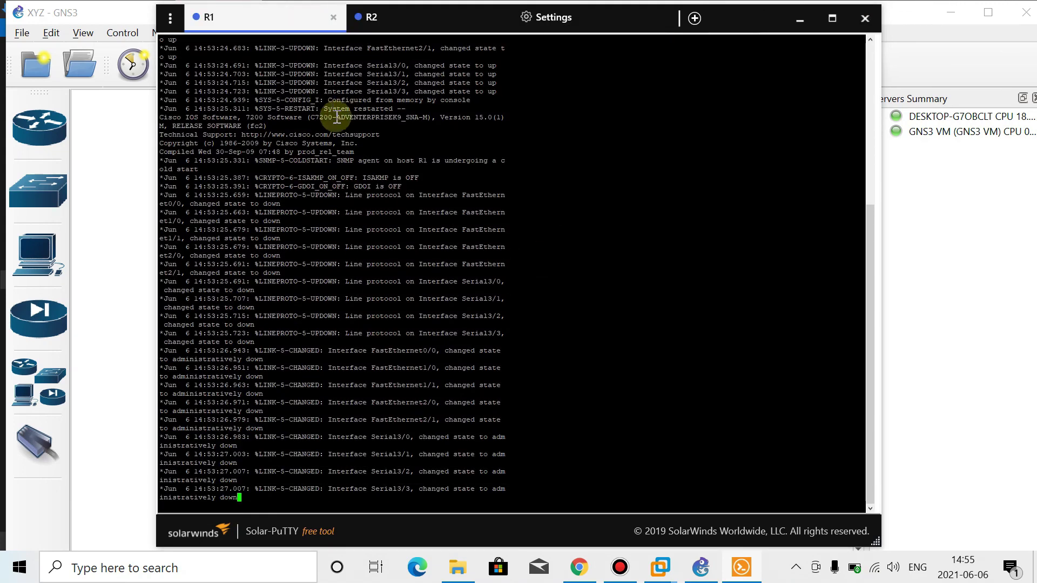
pyautogui.click(865, 20)
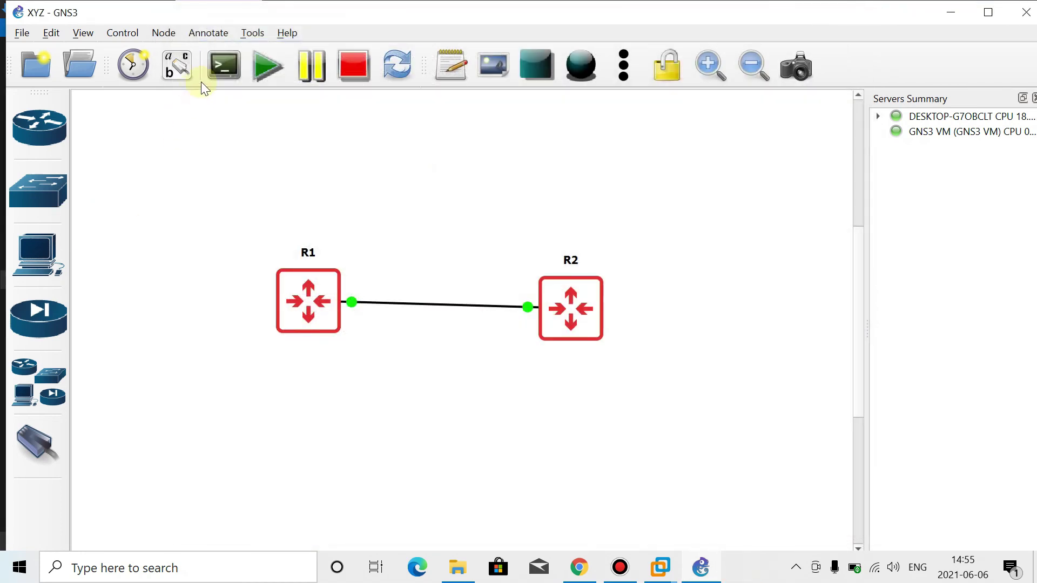
pyautogui.click(219, 62)
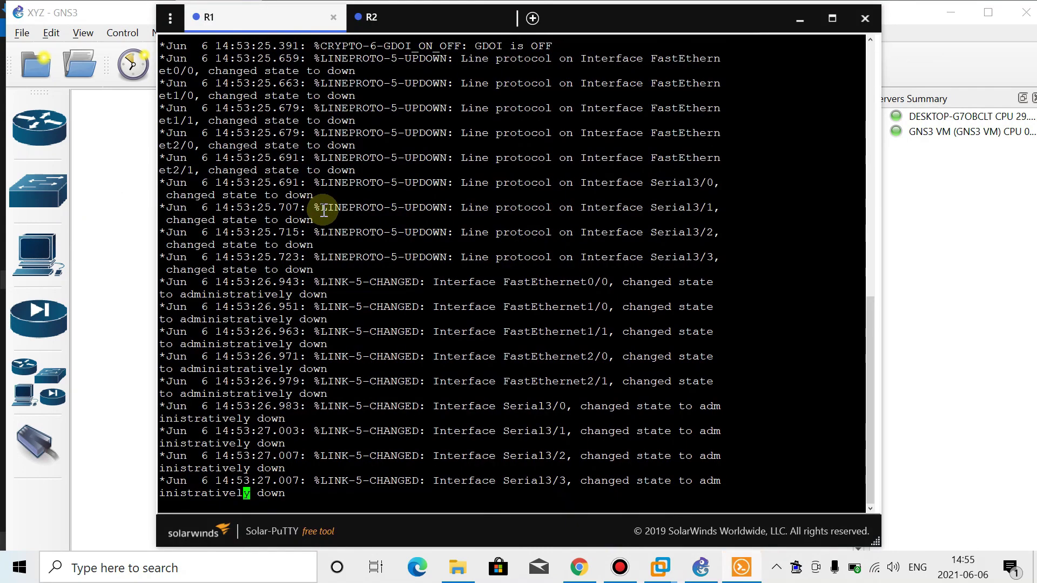
# Step: Send repeated empty lines in R1's console to bring up the R1# prompt
pyautogui.press('Return')
pyautogui.press('Return')
pyautogui.press('Return')
pyautogui.press('Return')
pyautogui.press('Return')
pyautogui.press('Return')
pyautogui.press('Return')
pyautogui.press('Return')
pyautogui.press('Return')
pyautogui.press('Return')
pyautogui.press('Return')
pyautogui.press('Return')
pyautogui.press('Return')
pyautogui.press('Return')
pyautogui.press('Return')
pyautogui.press('Return')
pyautogui.press('Return')
pyautogui.press('Return')
pyautogui.press('Return')
pyautogui.press('Return')
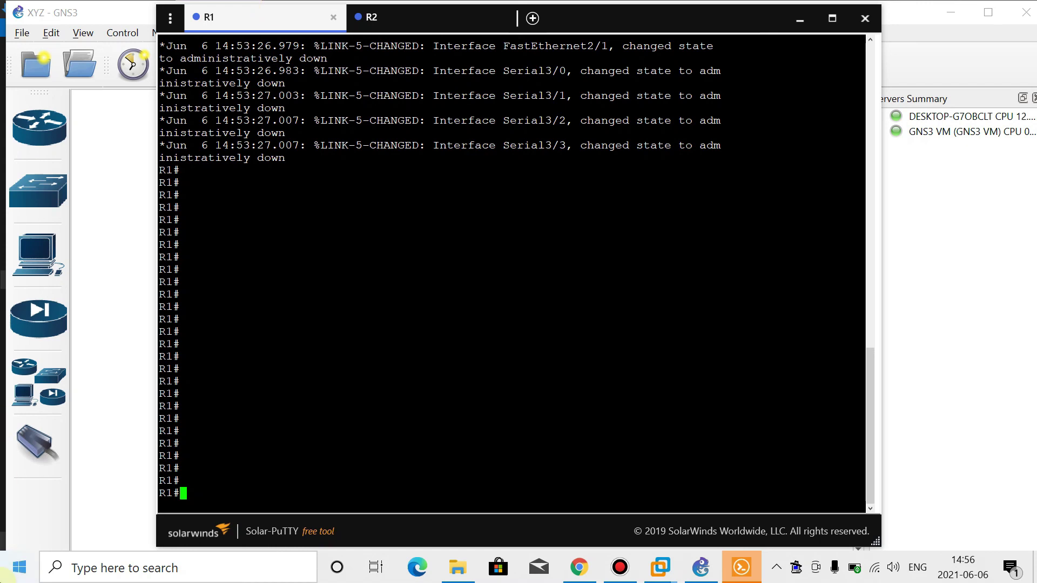
pyautogui.click(609, 564)
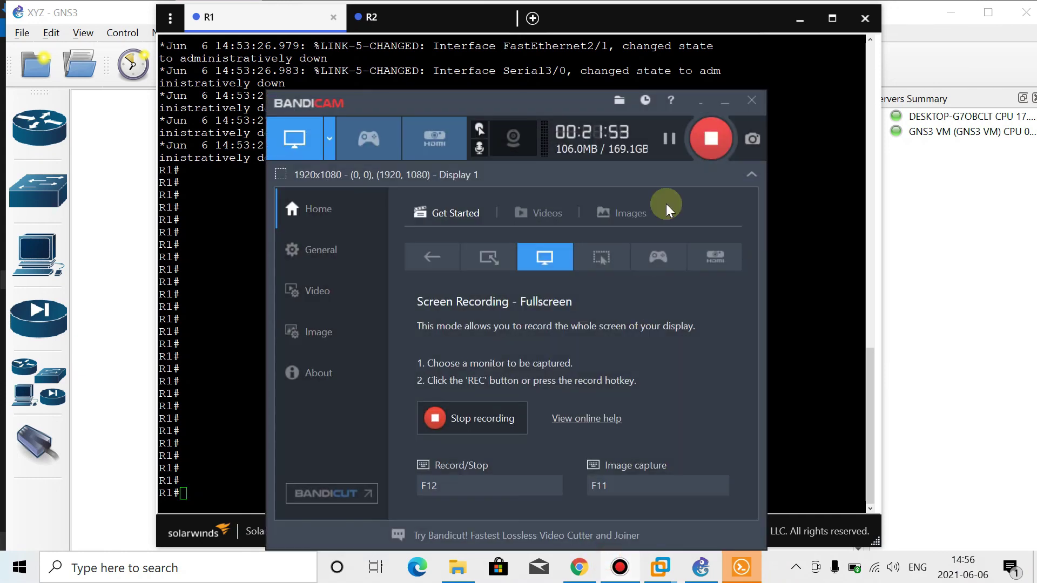